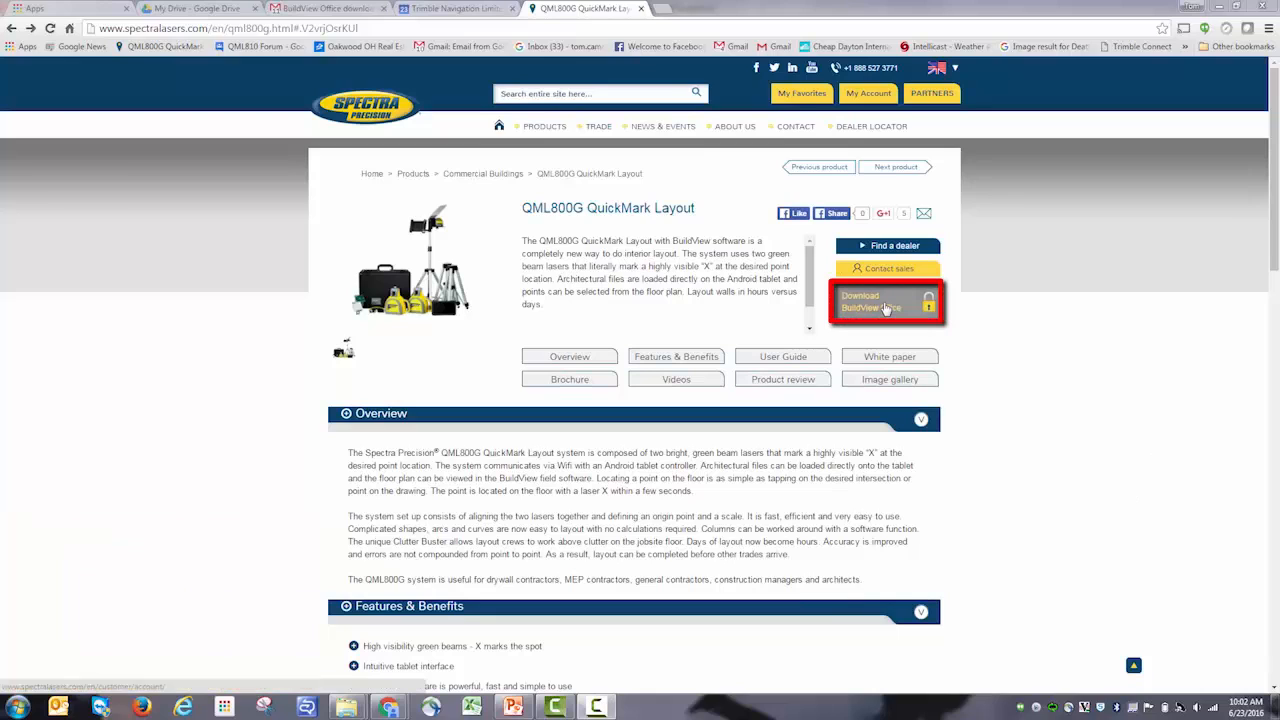
Step: Request the BuildView Office download so the download-links email arrives in Gmail
{"action": "left_click", "coordinate": [884, 307]}
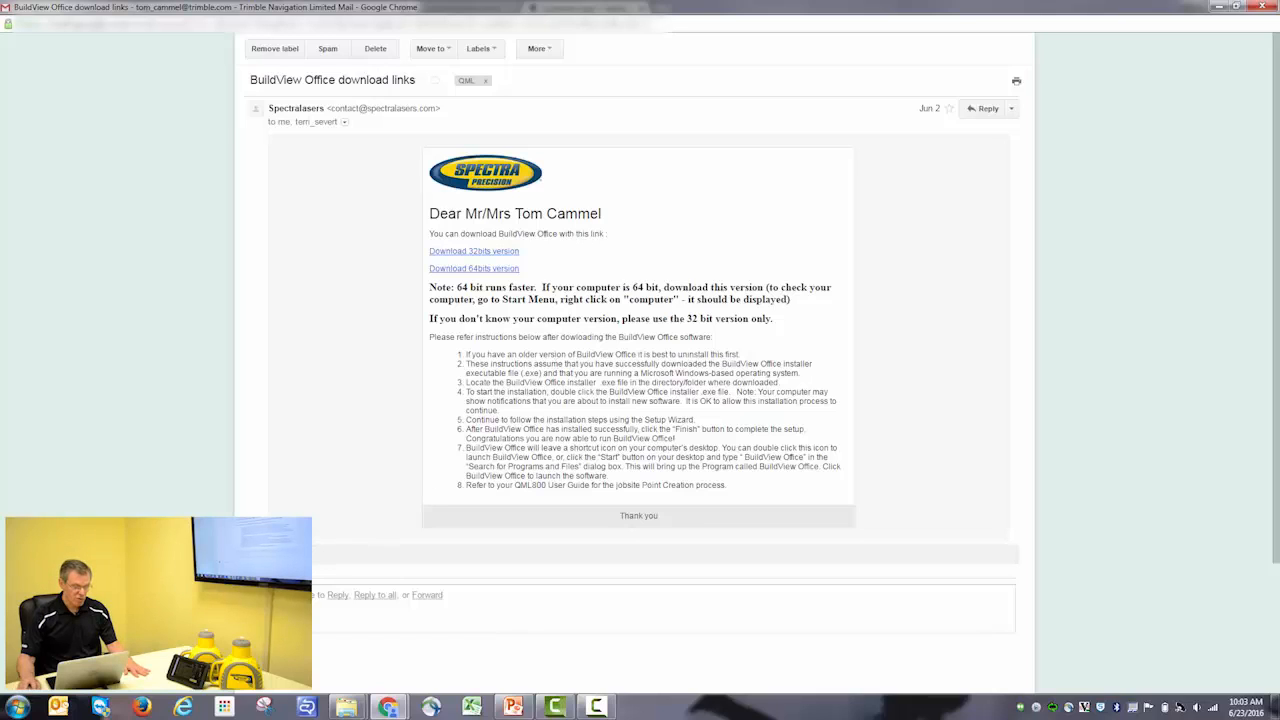
Step: View the Computer's system properties from the Start menu to confirm a 64-bit operating system
{"action": "left_click", "coordinate": [15, 707]}
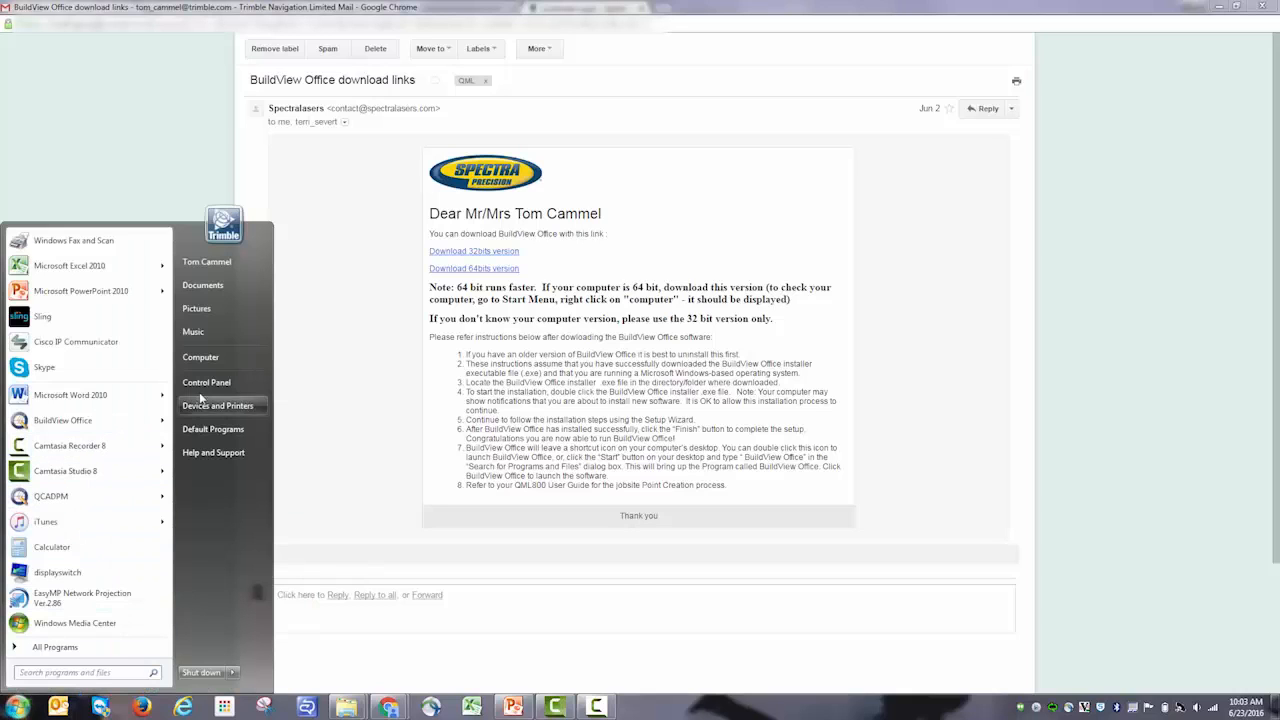
{"action": "right_click", "coordinate": [210, 362]}
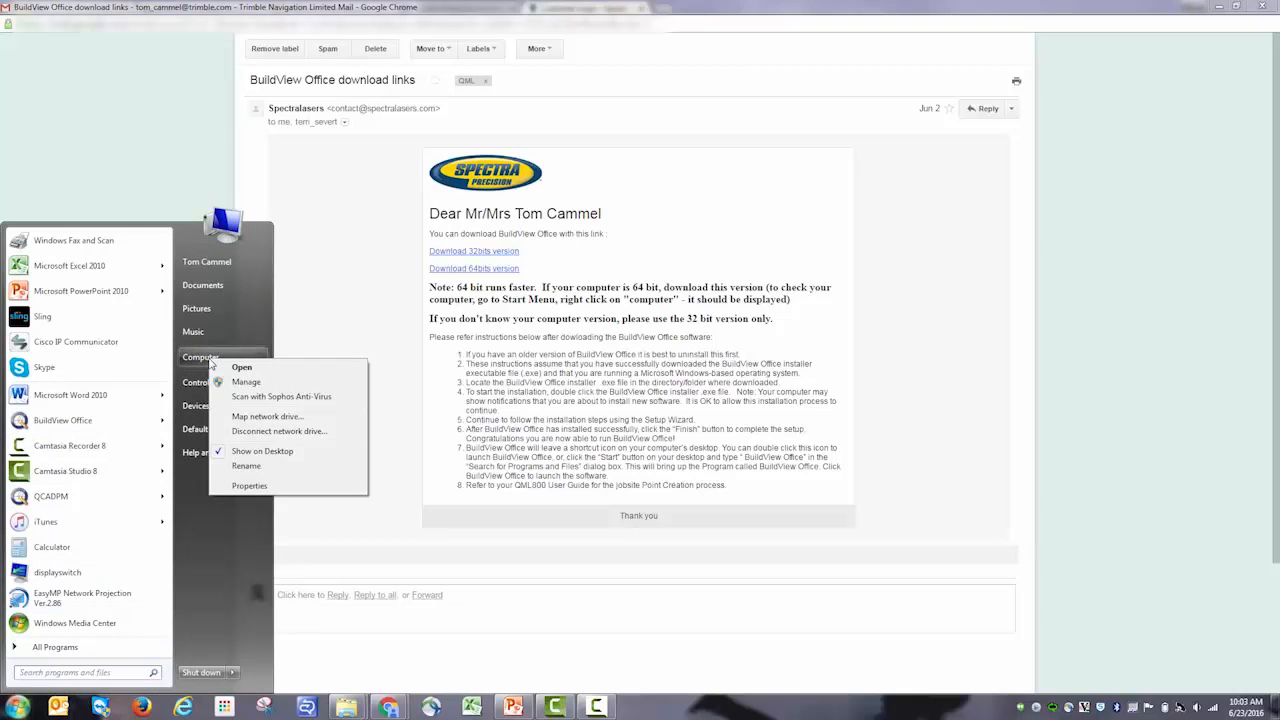
{"action": "left_click", "coordinate": [250, 486]}
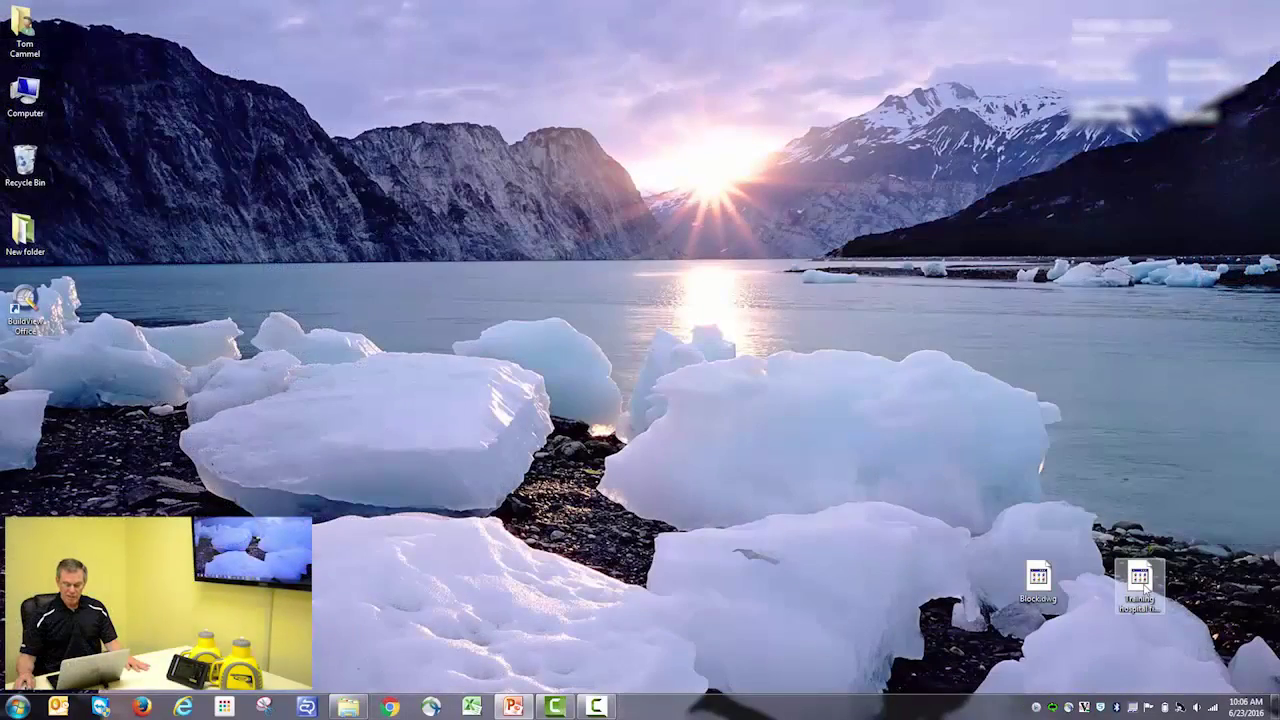
Step: Load Training hospital file 2.dxf from the desktop and shift the floor plan view left
{"action": "double_click", "coordinate": [1143, 586]}
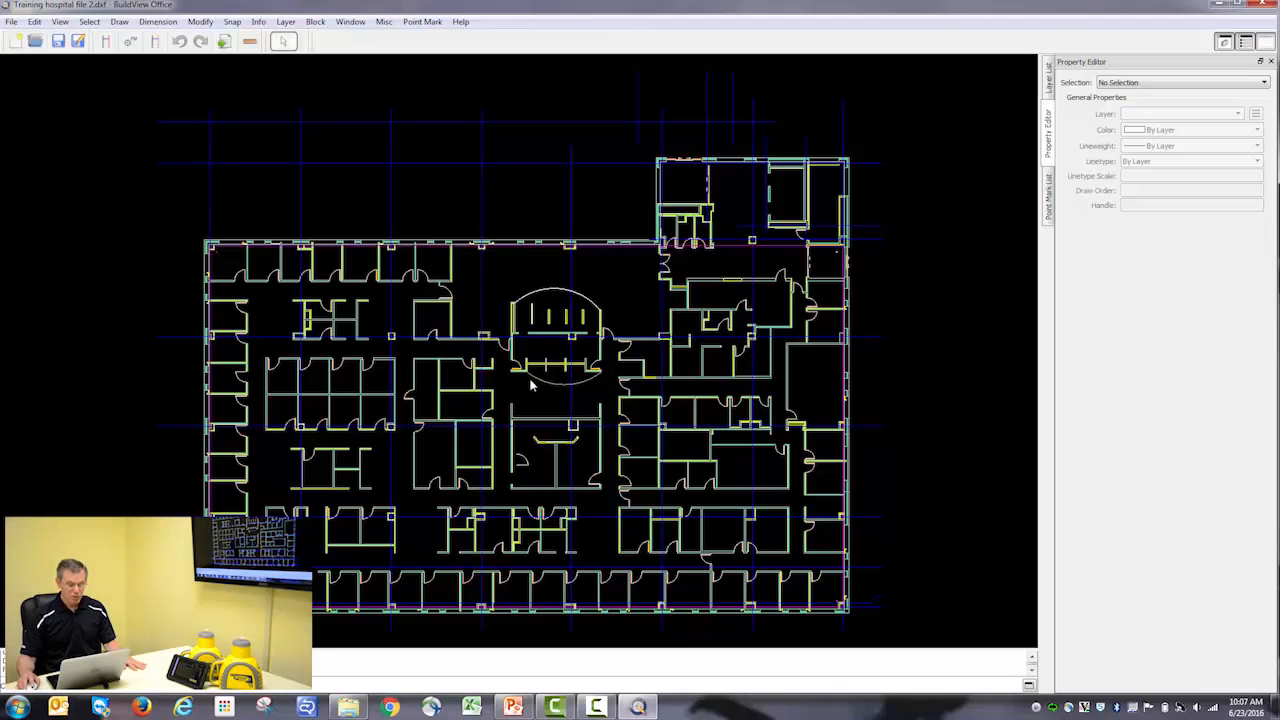
{"action": "scroll", "coordinate": [530, 385], "scroll_direction": "down", "scroll_amount": 1}
{"action": "scroll", "coordinate": [530, 385], "scroll_direction": "down", "scroll_amount": 1}
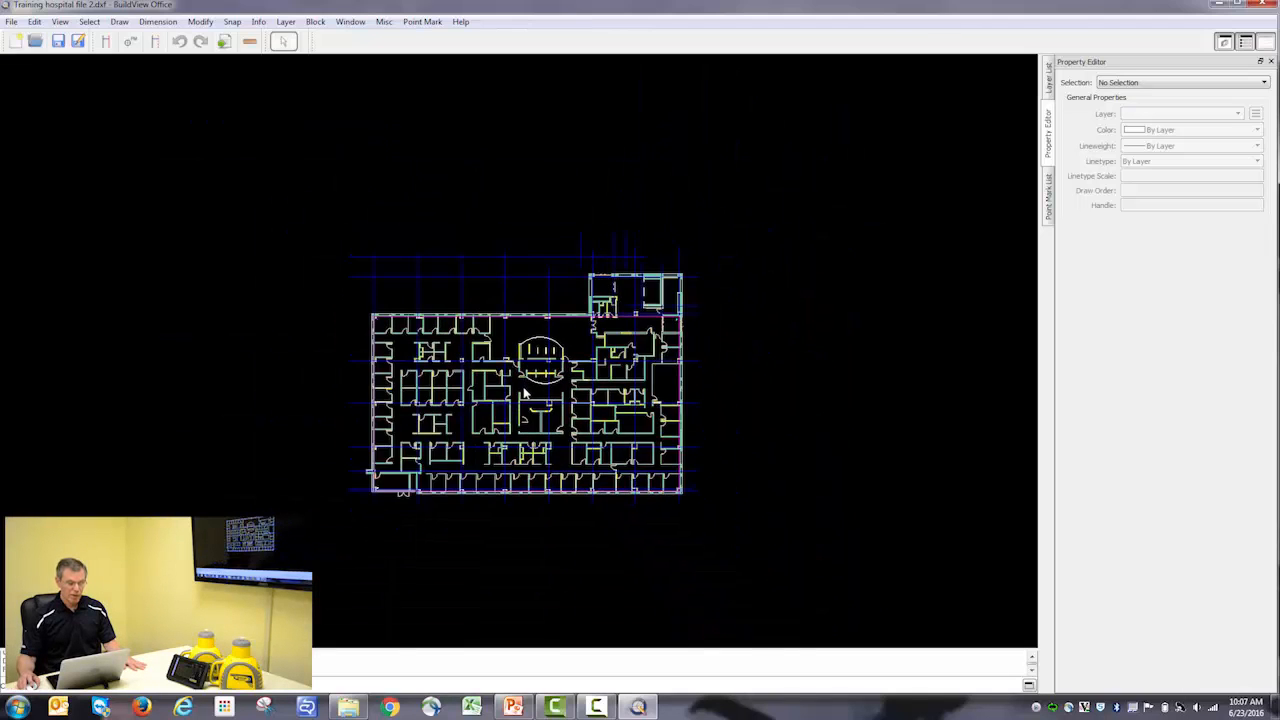
{"action": "scroll", "coordinate": [527, 390], "scroll_direction": "up", "scroll_amount": 1}
{"action": "scroll", "coordinate": [527, 390], "scroll_direction": "up", "scroll_amount": 1}
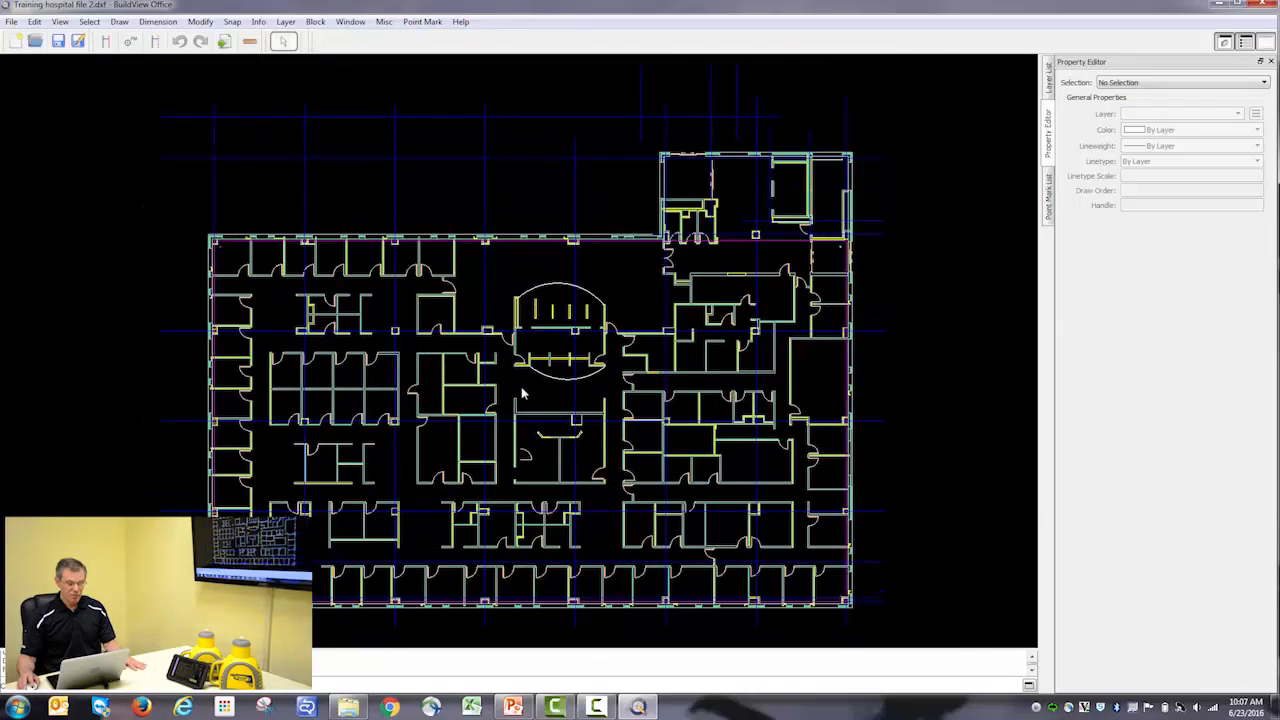
{"action": "mouse_move", "coordinate": [523, 395]}
{"action": "middle_mouse_down"}
{"action": "mouse_move", "coordinate": [332, 352]}
{"action": "mouse_move", "coordinate": [548, 393]}
{"action": "mouse_move", "coordinate": [496, 381]}
{"action": "middle_mouse_up"}
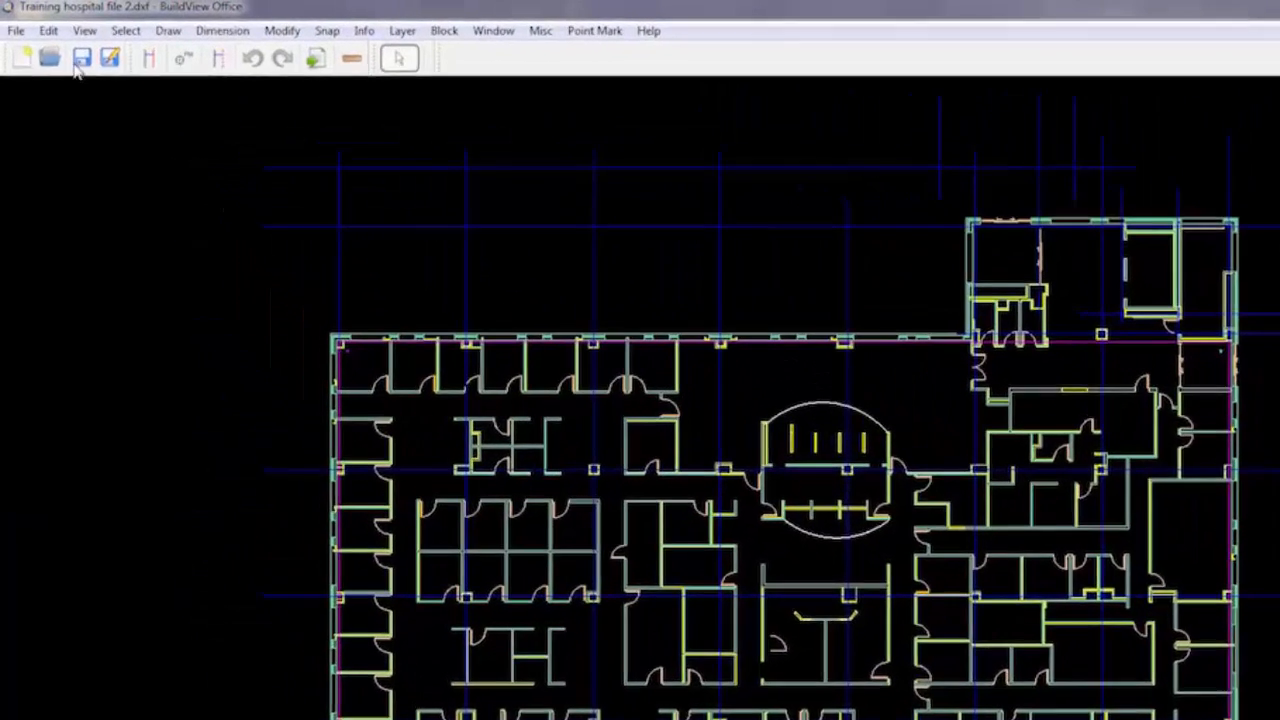
{"action": "left_click", "coordinate": [18, 40]}
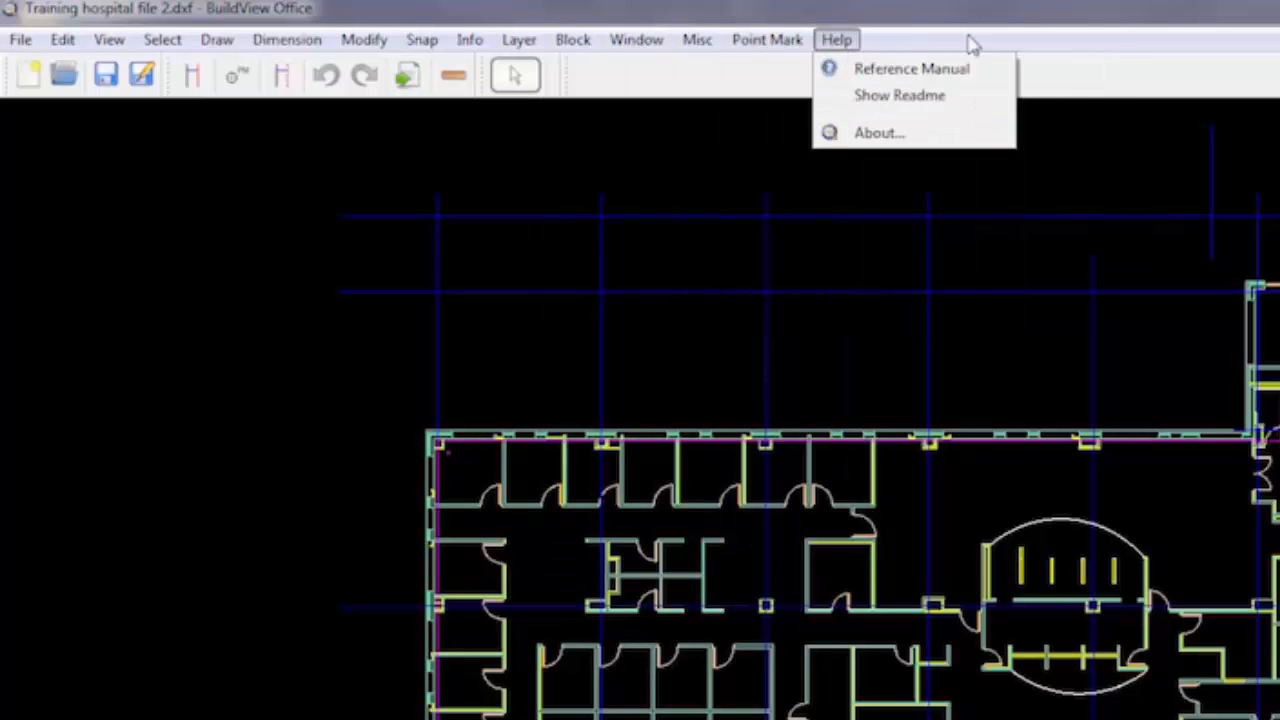
{"action": "left_click", "coordinate": [621, 85]}
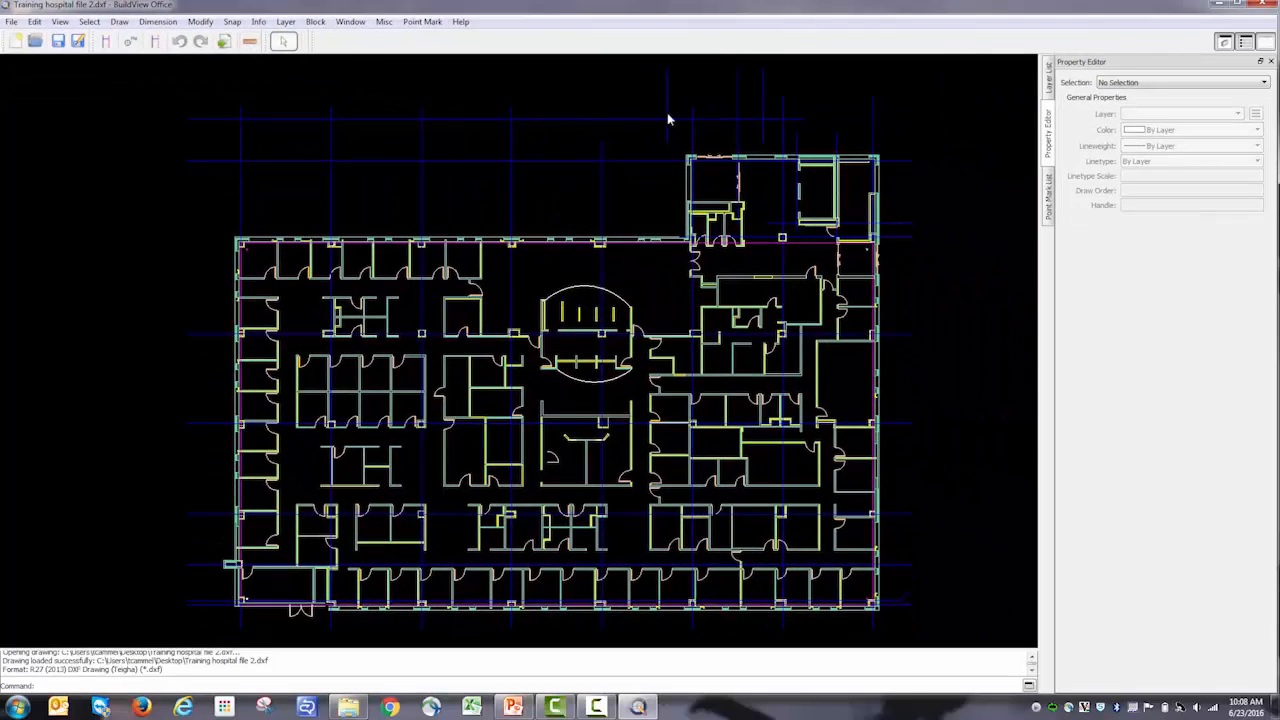
Step: Show the Layer List, hide the A-DOOR layer, then make it visible again
{"action": "left_click", "coordinate": [1048, 84]}
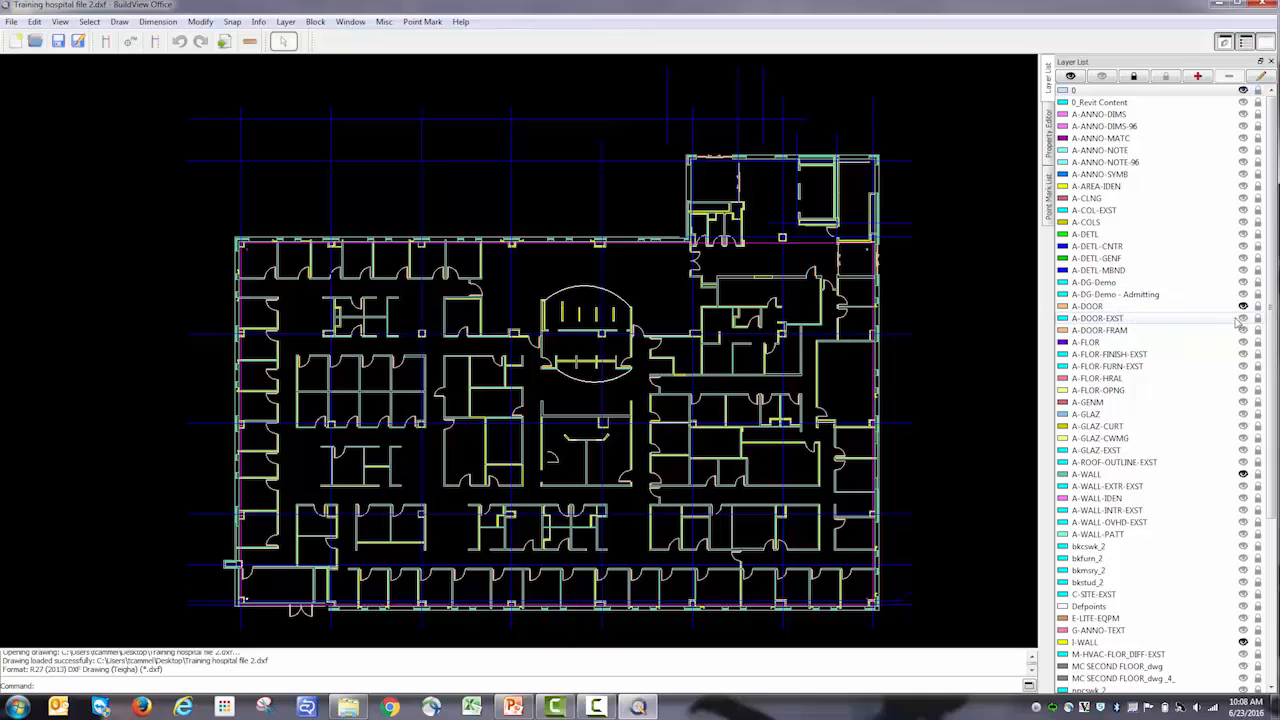
{"action": "left_click", "coordinate": [1243, 306]}
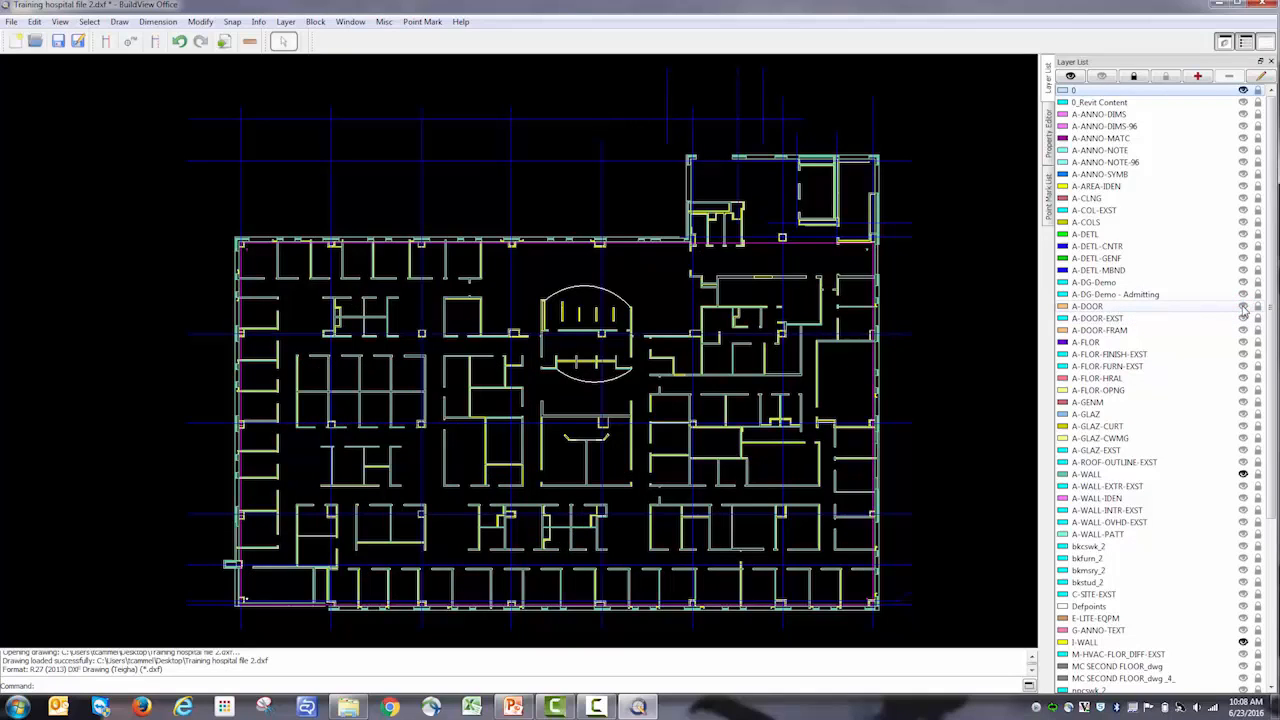
{"action": "left_click", "coordinate": [1243, 306]}
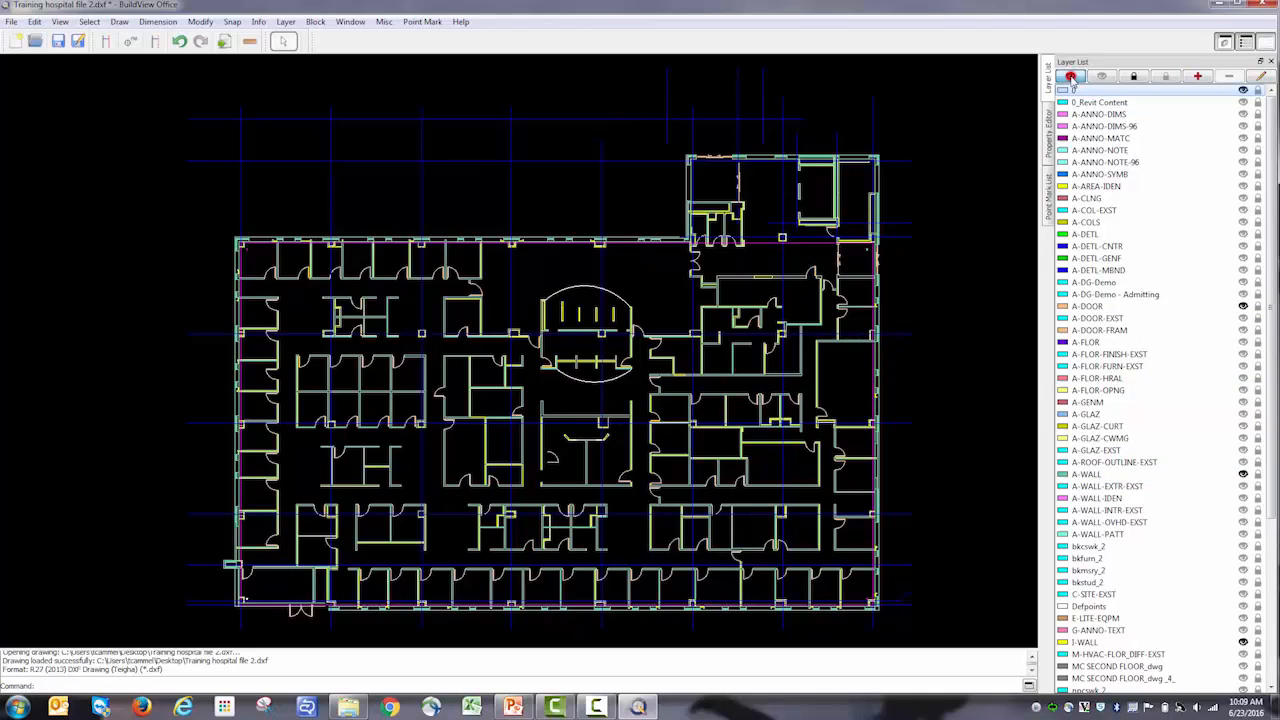
Step: Show all layers, undo that, then hide every layer in the drawing
{"action": "left_click", "coordinate": [1071, 77]}
{"action": "left_click", "coordinate": [1073, 80]}
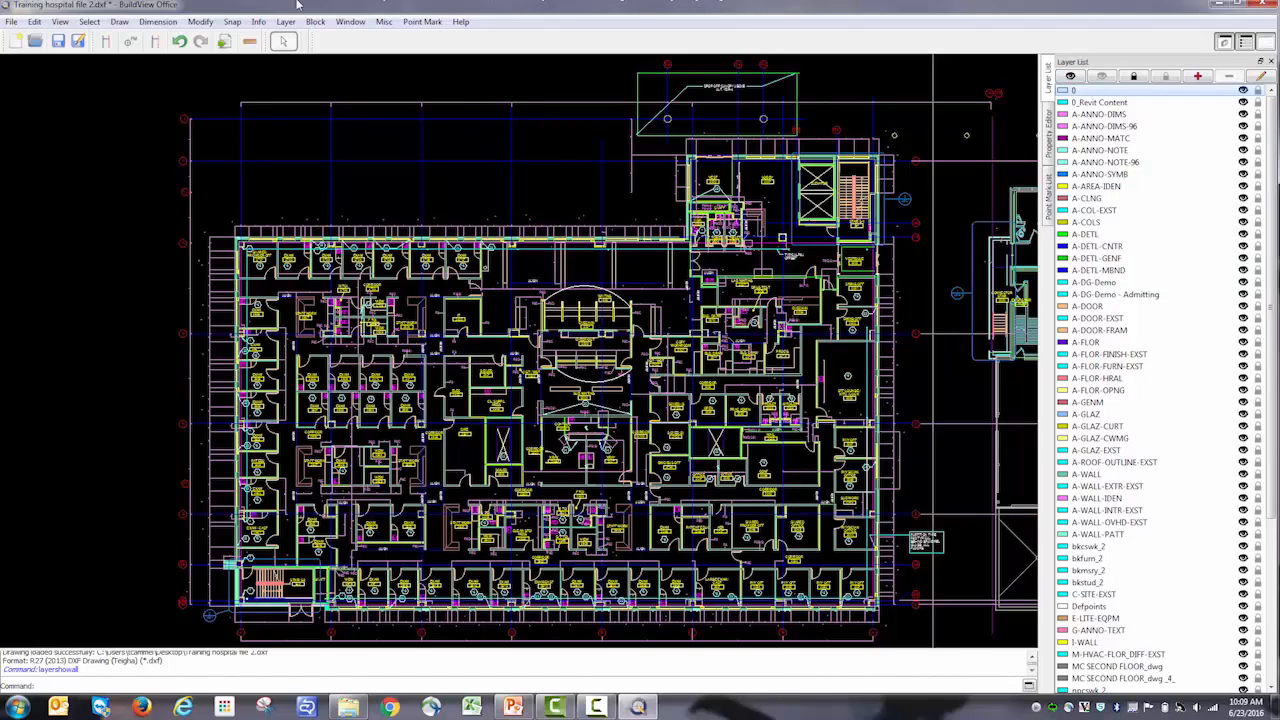
{"action": "left_click", "coordinate": [180, 42]}
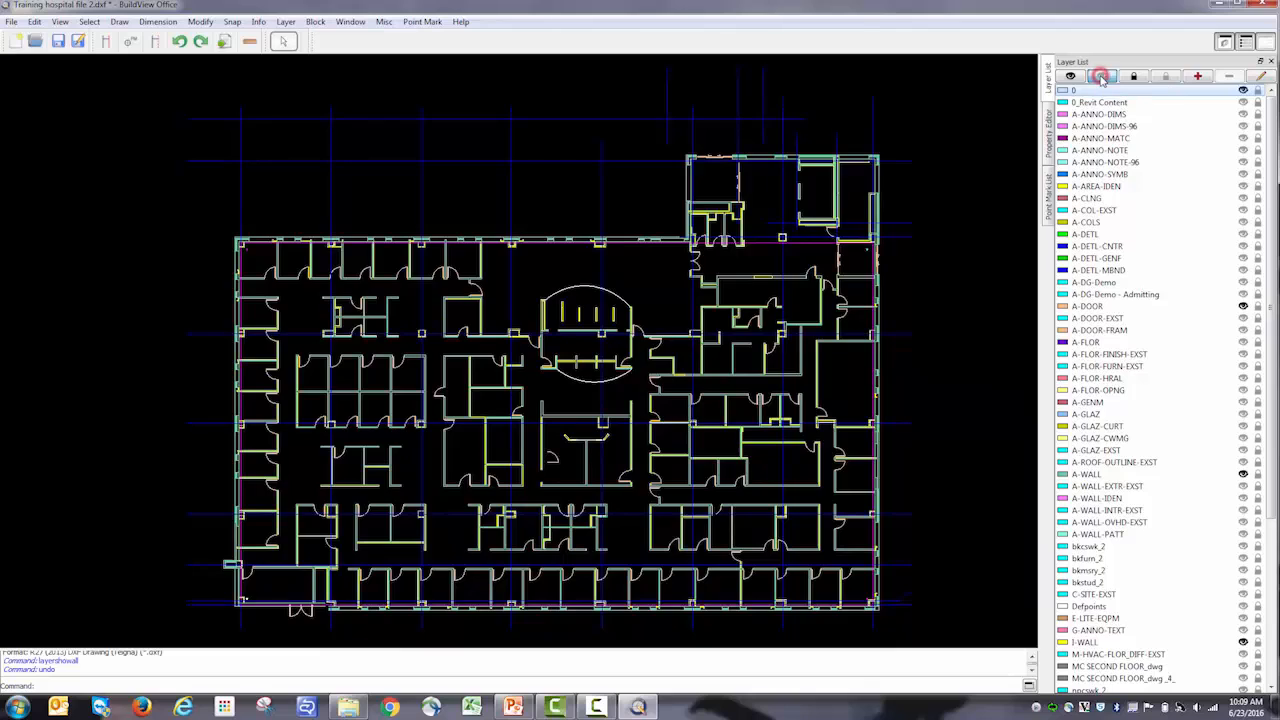
{"action": "left_click", "coordinate": [1102, 78]}
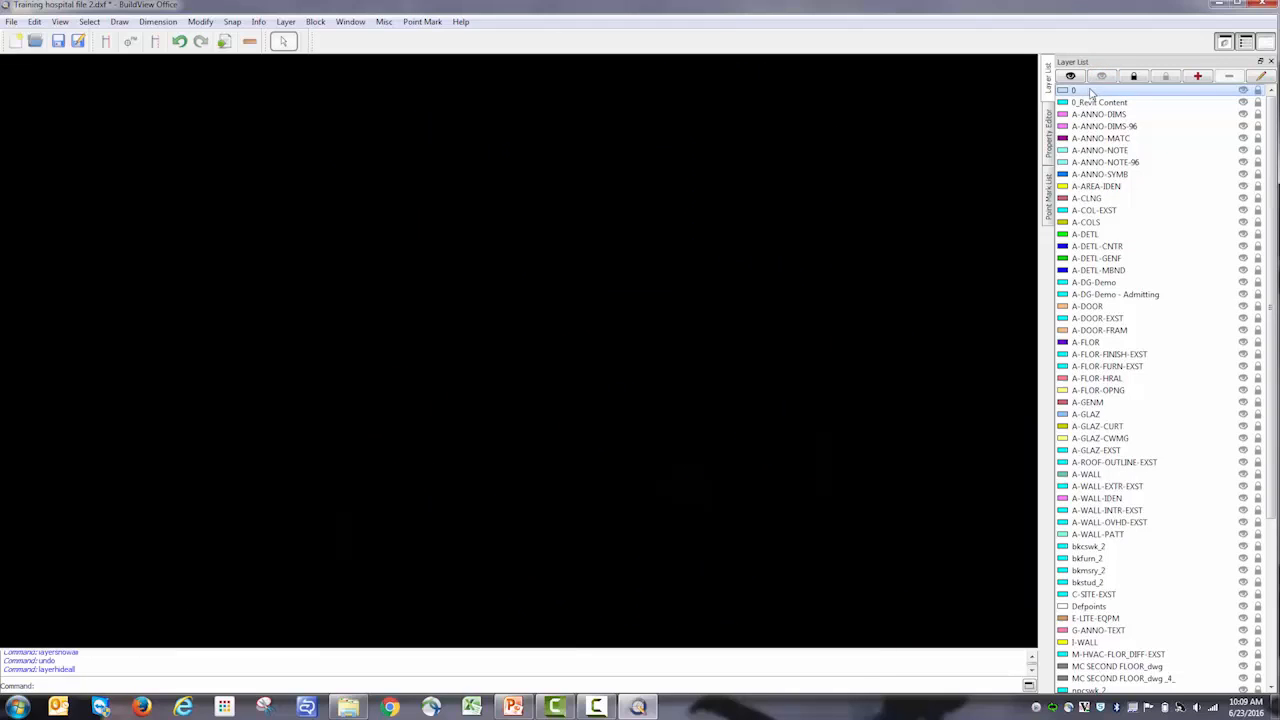
Step: Turn on layers 0, A-DOOR, A-WALL, I-WALL and QML S-GRID
{"action": "left_click", "coordinate": [1243, 91]}
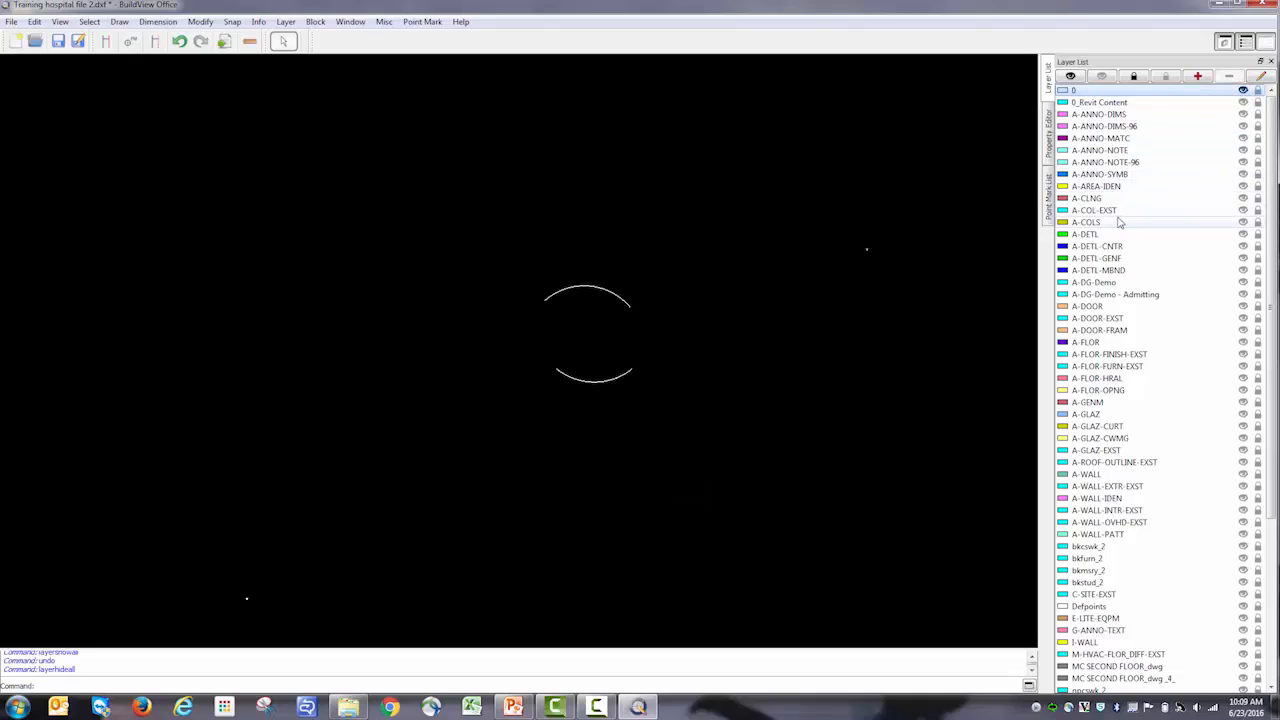
{"action": "left_click", "coordinate": [1243, 306]}
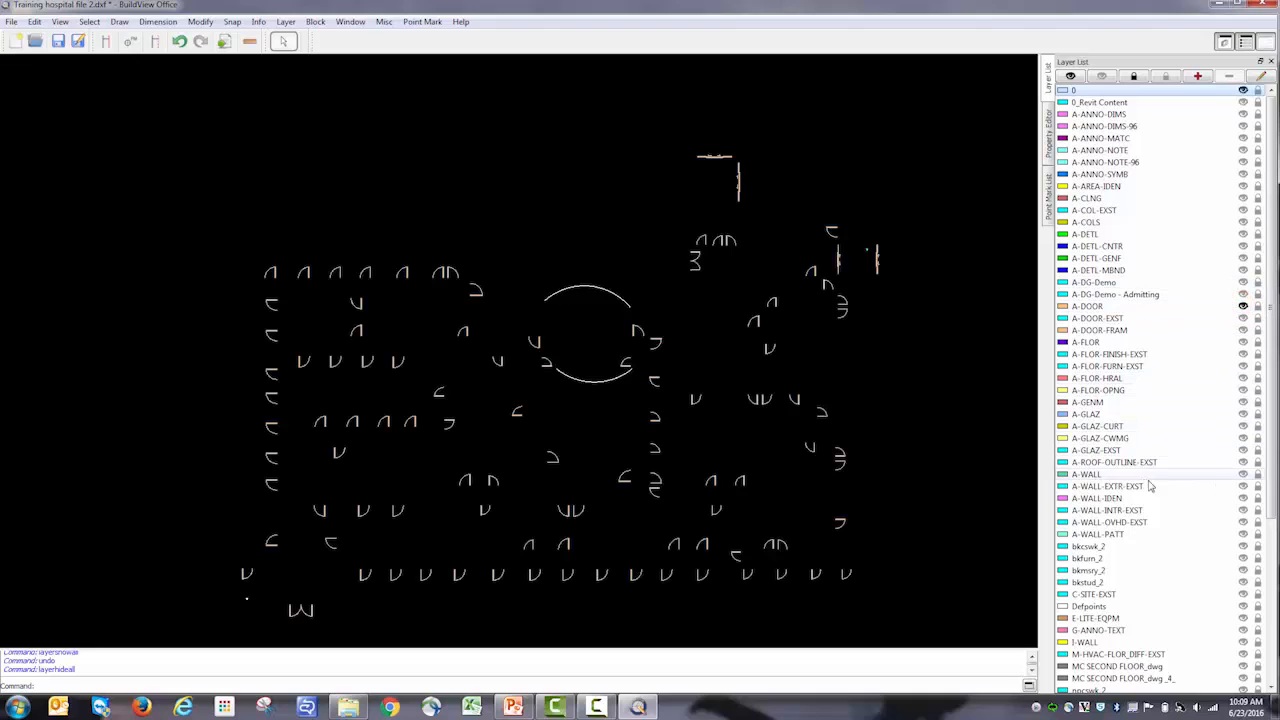
{"action": "left_click", "coordinate": [1243, 478]}
{"action": "scroll", "coordinate": [1174, 560], "scroll_direction": "down", "scroll_amount": 1}
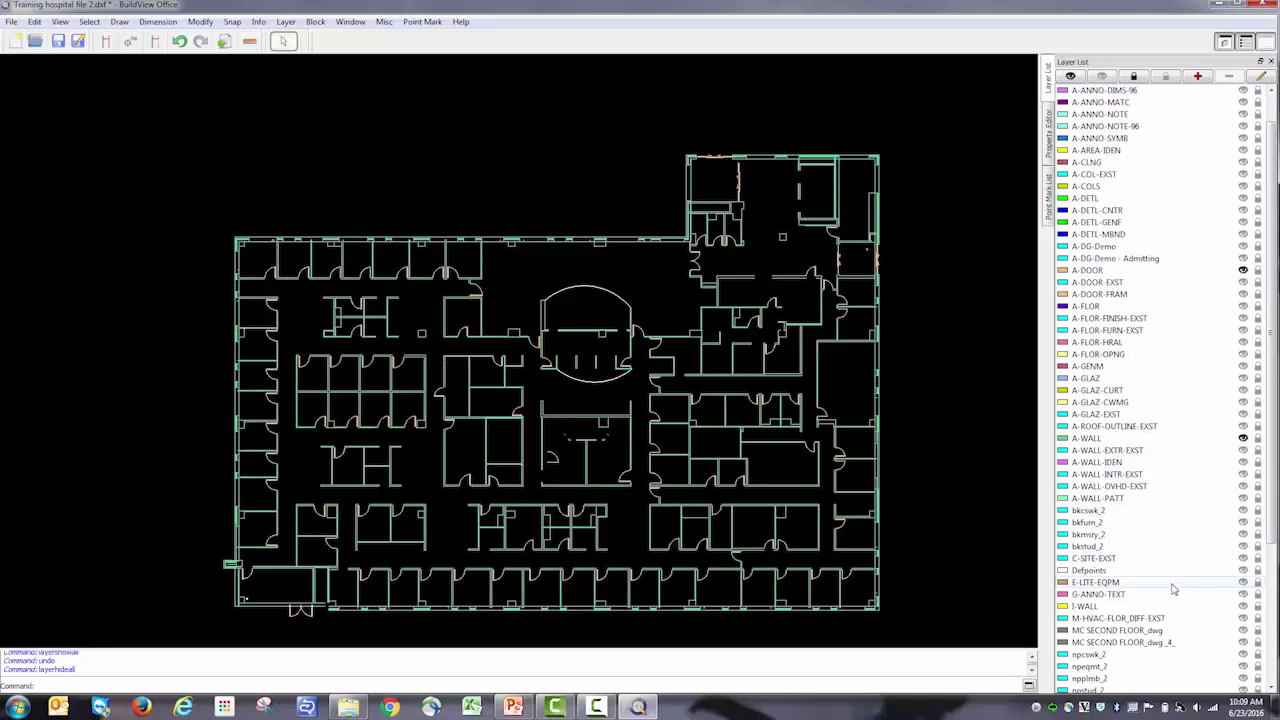
{"action": "left_click", "coordinate": [1243, 606]}
{"action": "scroll", "coordinate": [1222, 608], "scroll_direction": "down", "scroll_amount": 1}
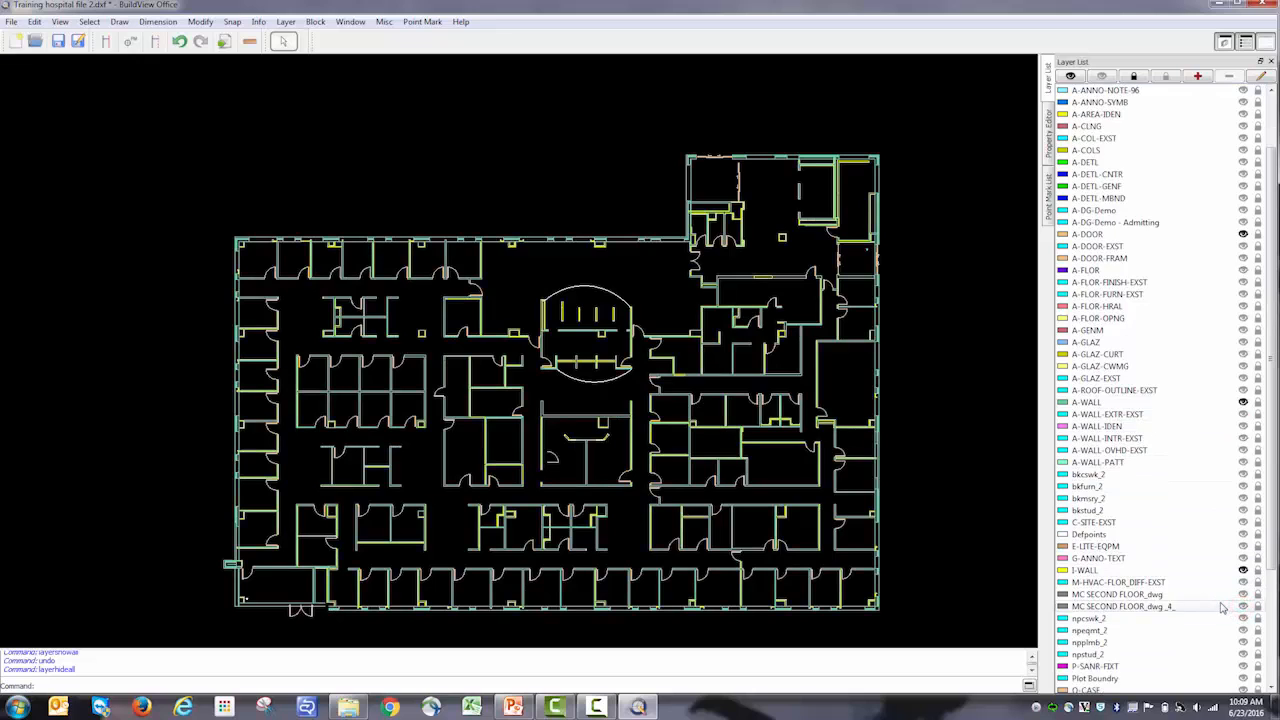
{"action": "scroll", "coordinate": [1222, 608], "scroll_direction": "down", "scroll_amount": 3}
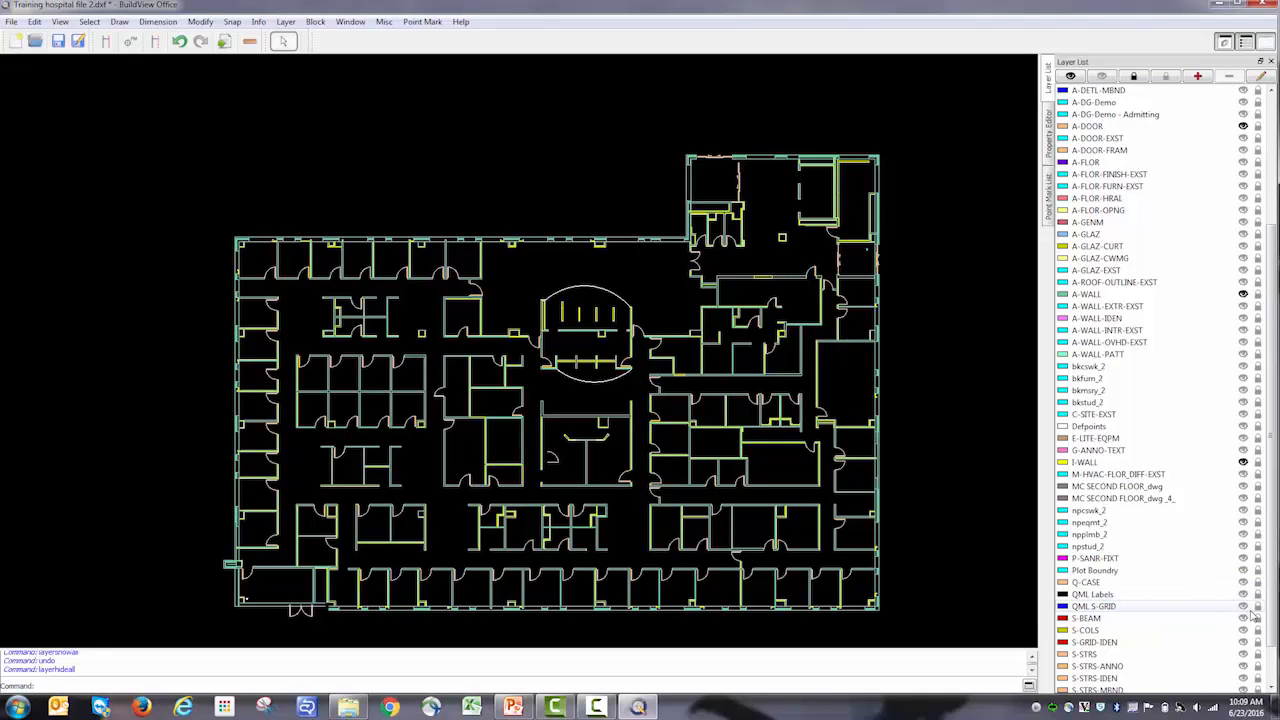
{"action": "left_click", "coordinate": [1243, 606]}
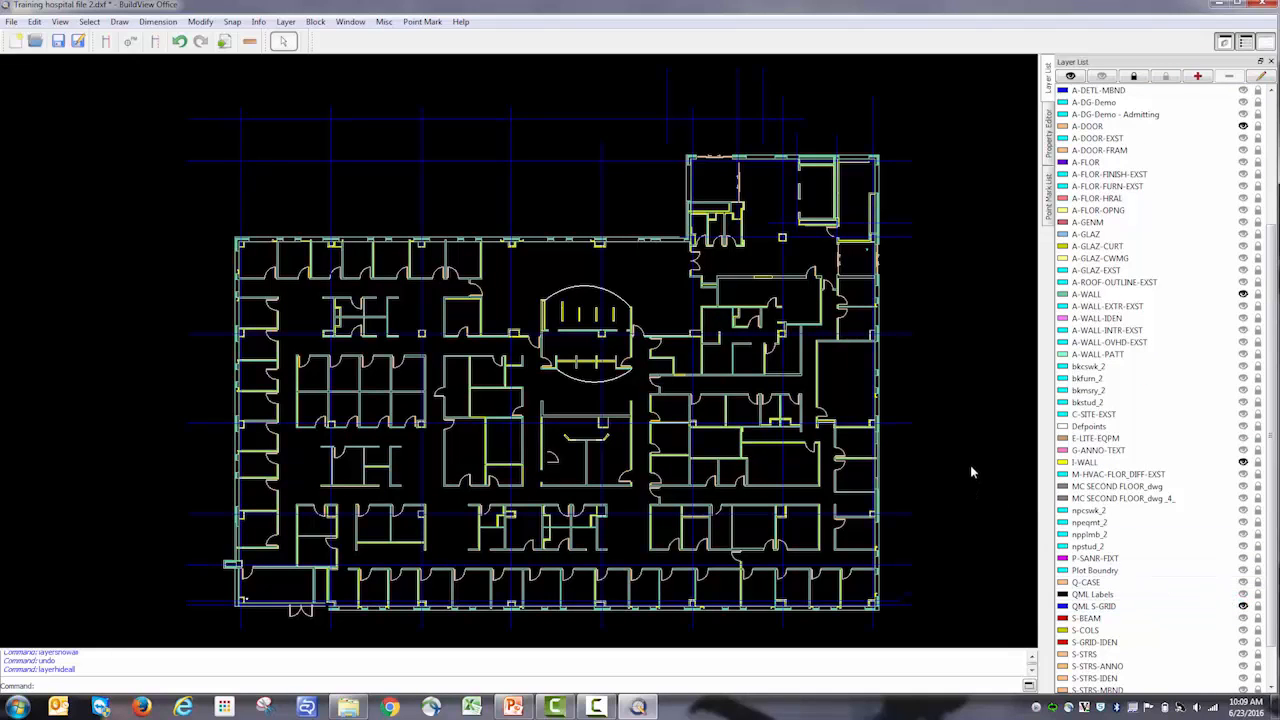
Step: Make the A-AREA-IDEN room name tags and P-SANR-FIXT plumbing fixtures layers visible
{"action": "middle_click_drag", "start_coordinate": [906, 432], "coordinate": [858, 400]}
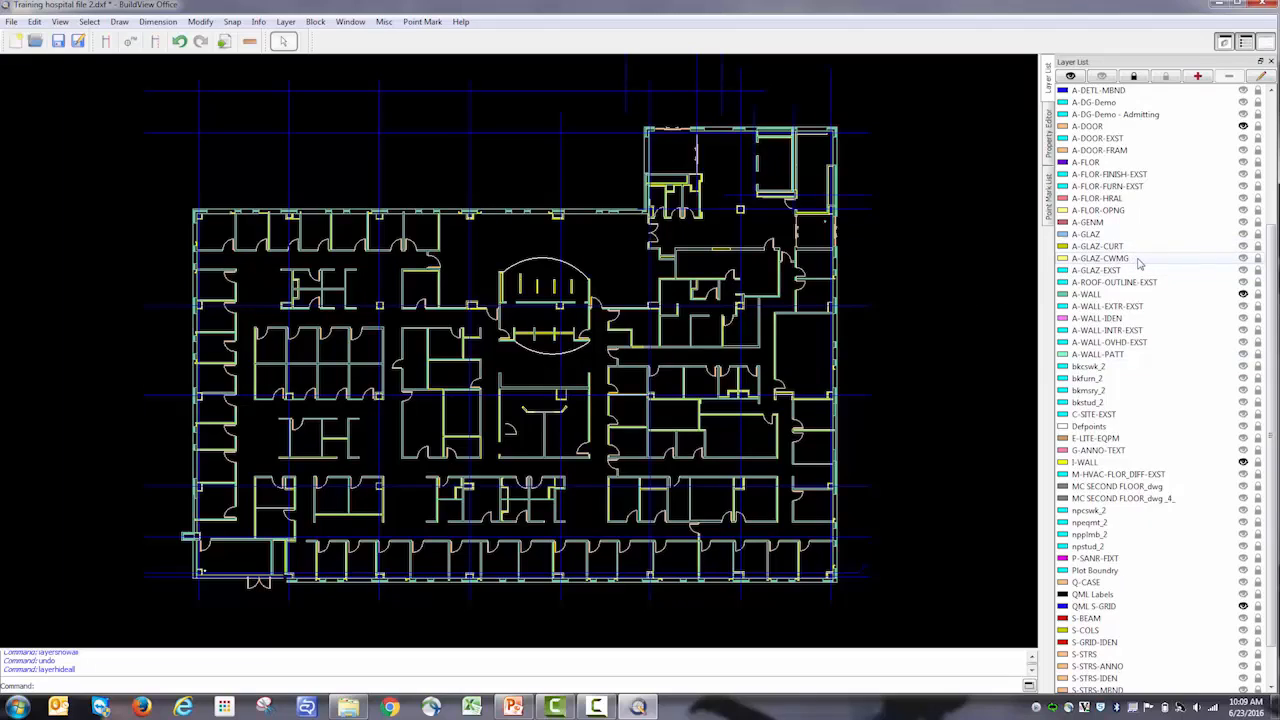
{"action": "scroll", "coordinate": [1138, 262], "scroll_direction": "up", "scroll_amount": 5}
{"action": "scroll", "coordinate": [1138, 262], "scroll_direction": "up", "scroll_amount": 5}
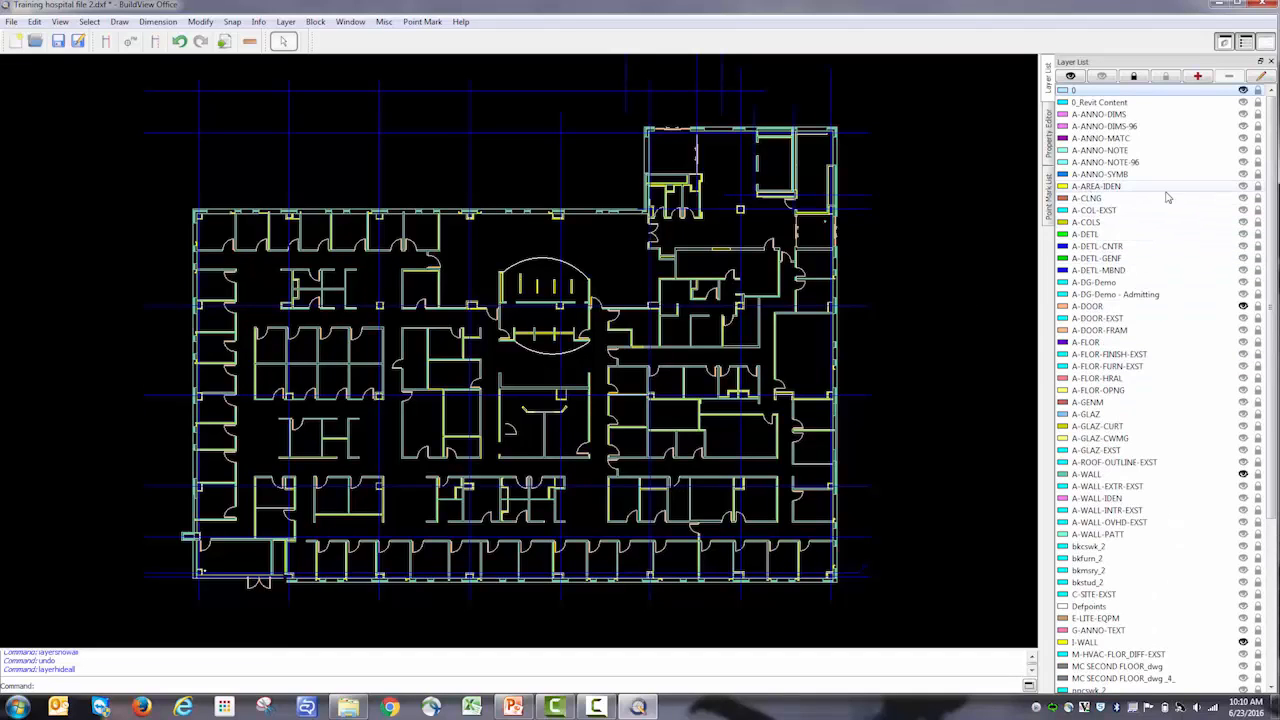
{"action": "left_click", "coordinate": [1243, 187]}
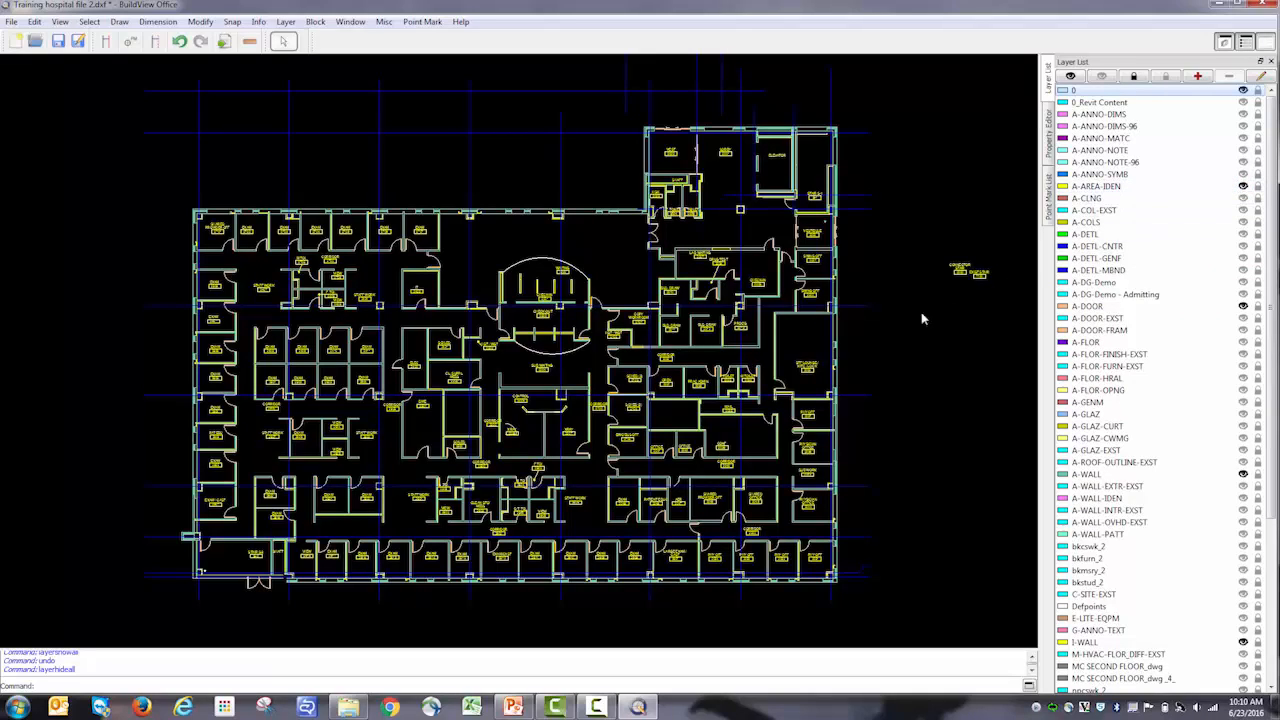
{"action": "scroll", "coordinate": [543, 441], "scroll_direction": "up", "scroll_amount": 2}
{"action": "scroll", "coordinate": [543, 441], "scroll_direction": "up", "scroll_amount": 2}
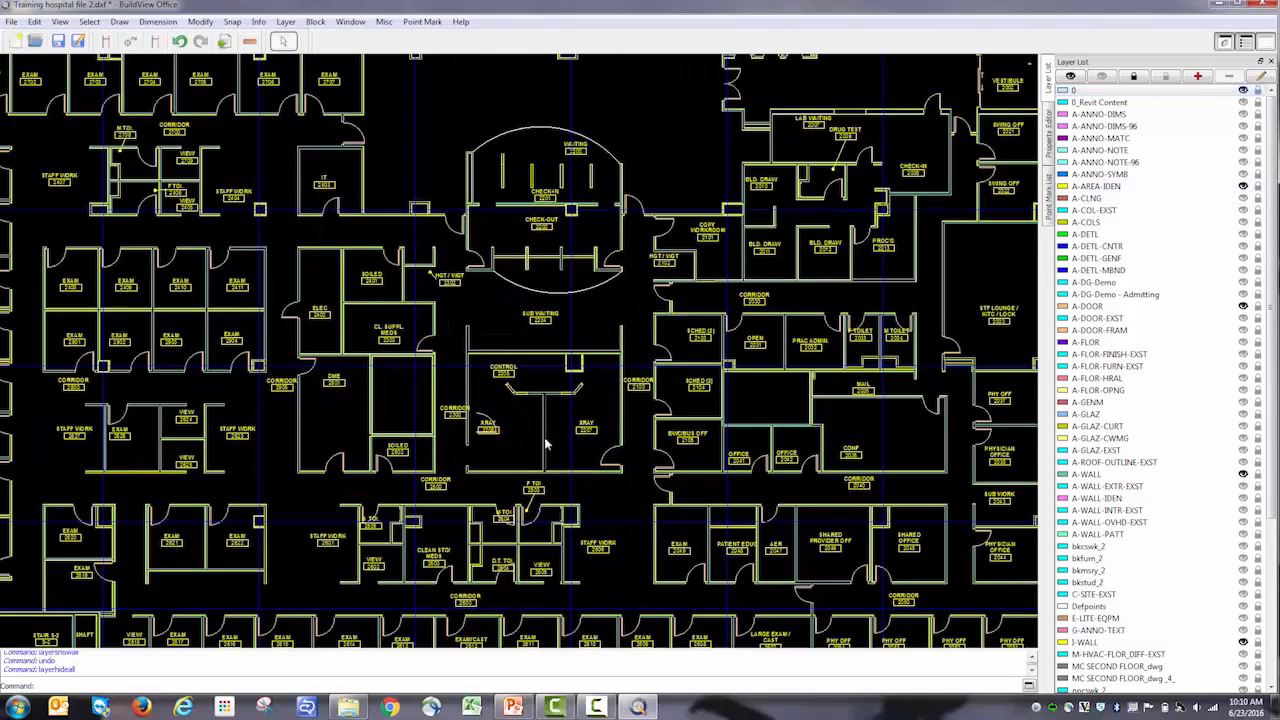
{"action": "scroll", "coordinate": [543, 441], "scroll_direction": "up", "scroll_amount": 2}
{"action": "scroll", "coordinate": [543, 441], "scroll_direction": "up", "scroll_amount": 2}
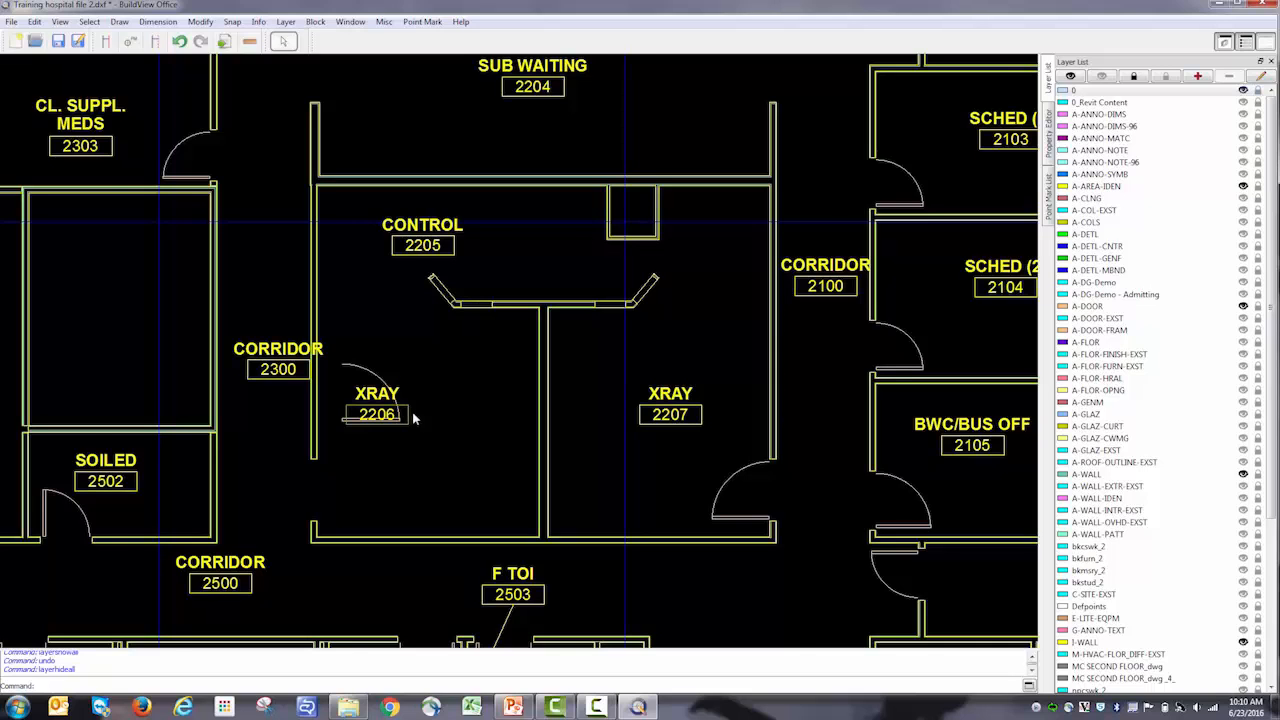
{"action": "scroll", "coordinate": [414, 418], "scroll_direction": "down", "scroll_amount": 1}
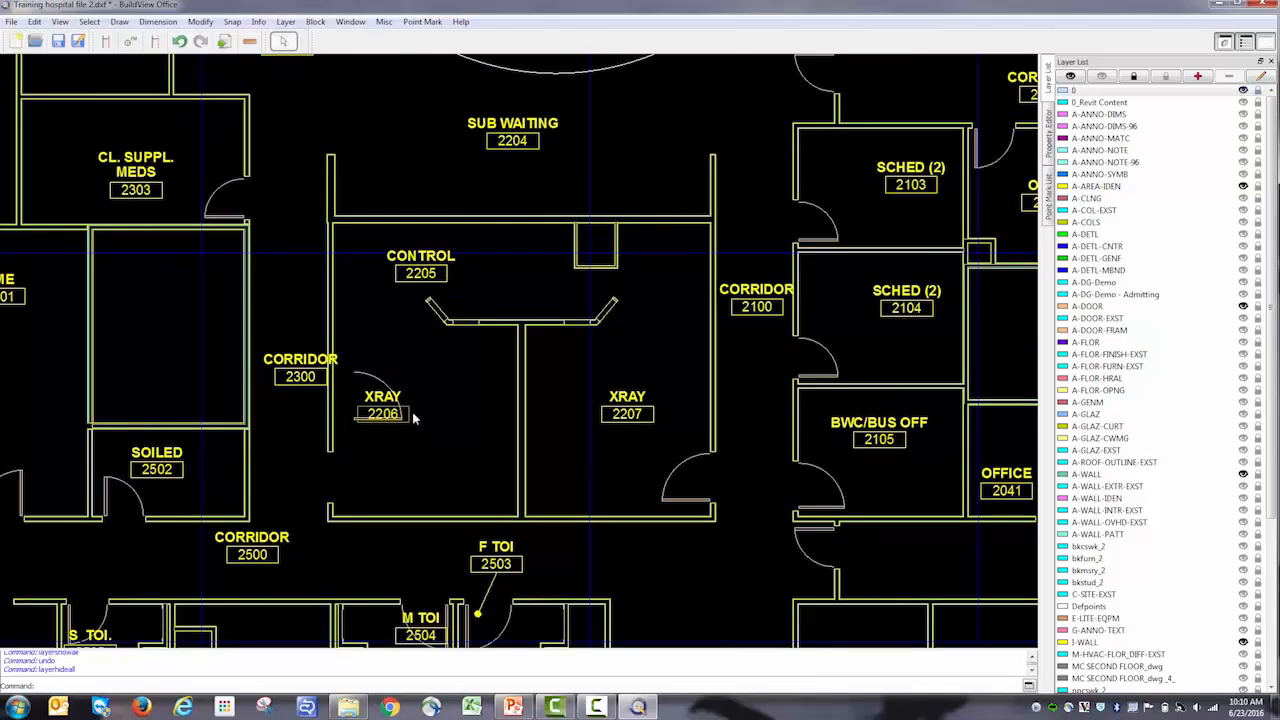
{"action": "scroll", "coordinate": [414, 418], "scroll_direction": "down", "scroll_amount": 1}
{"action": "scroll", "coordinate": [414, 418], "scroll_direction": "down", "scroll_amount": 1}
{"action": "scroll", "coordinate": [414, 418], "scroll_direction": "down", "scroll_amount": 2}
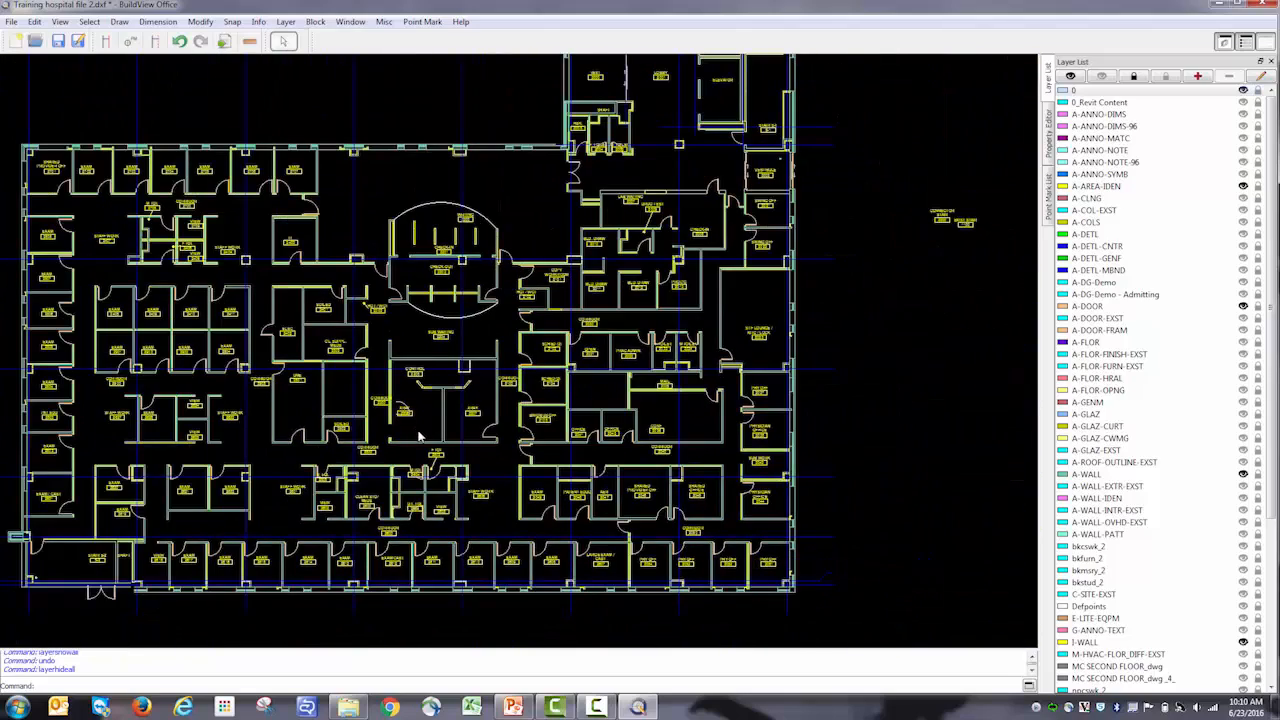
{"action": "middle_click_drag", "start_coordinate": [416, 418], "coordinate": [448, 388]}
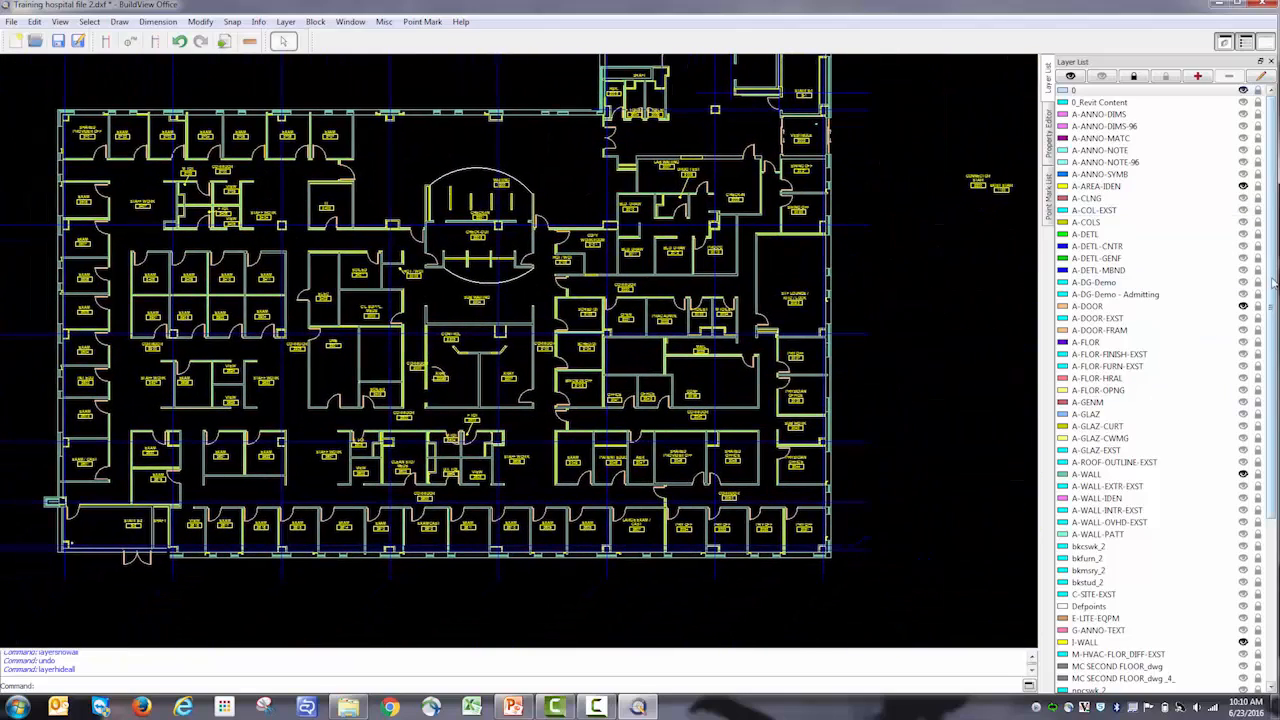
{"action": "scroll", "coordinate": [1243, 218], "scroll_direction": "down", "scroll_amount": 3}
{"action": "scroll", "coordinate": [1250, 350], "scroll_direction": "down", "scroll_amount": 3}
{"action": "scroll", "coordinate": [1256, 450], "scroll_direction": "down", "scroll_amount": 3}
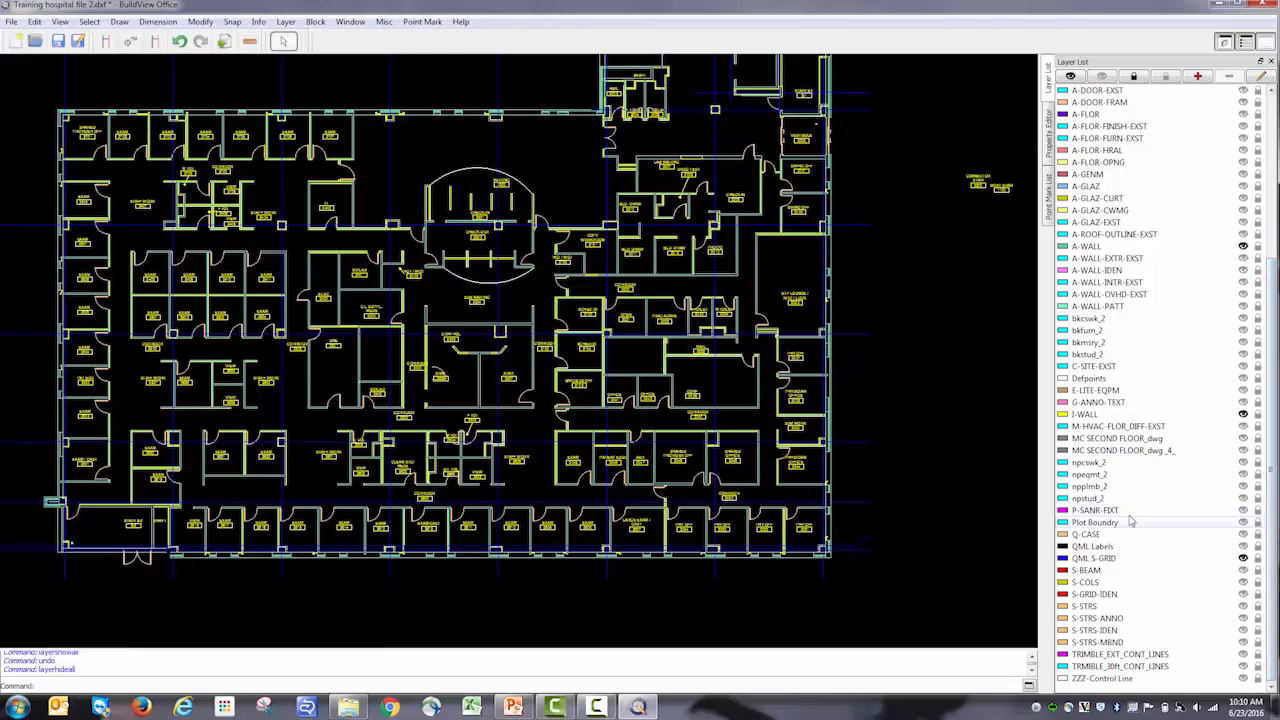
{"action": "left_click", "coordinate": [1241, 513]}
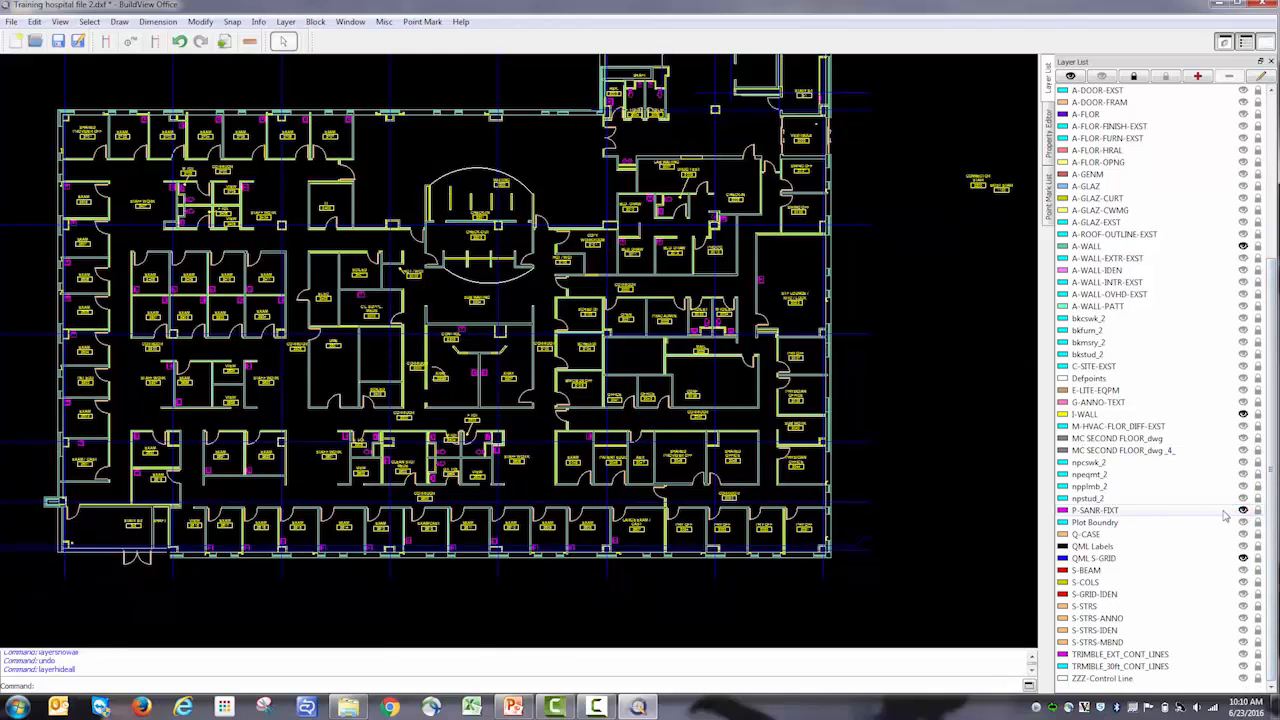
{"action": "scroll", "coordinate": [755, 348], "scroll_direction": "up", "scroll_amount": 1}
{"action": "scroll", "coordinate": [735, 333], "scroll_direction": "up", "scroll_amount": 1}
{"action": "scroll", "coordinate": [735, 333], "scroll_direction": "up", "scroll_amount": 1}
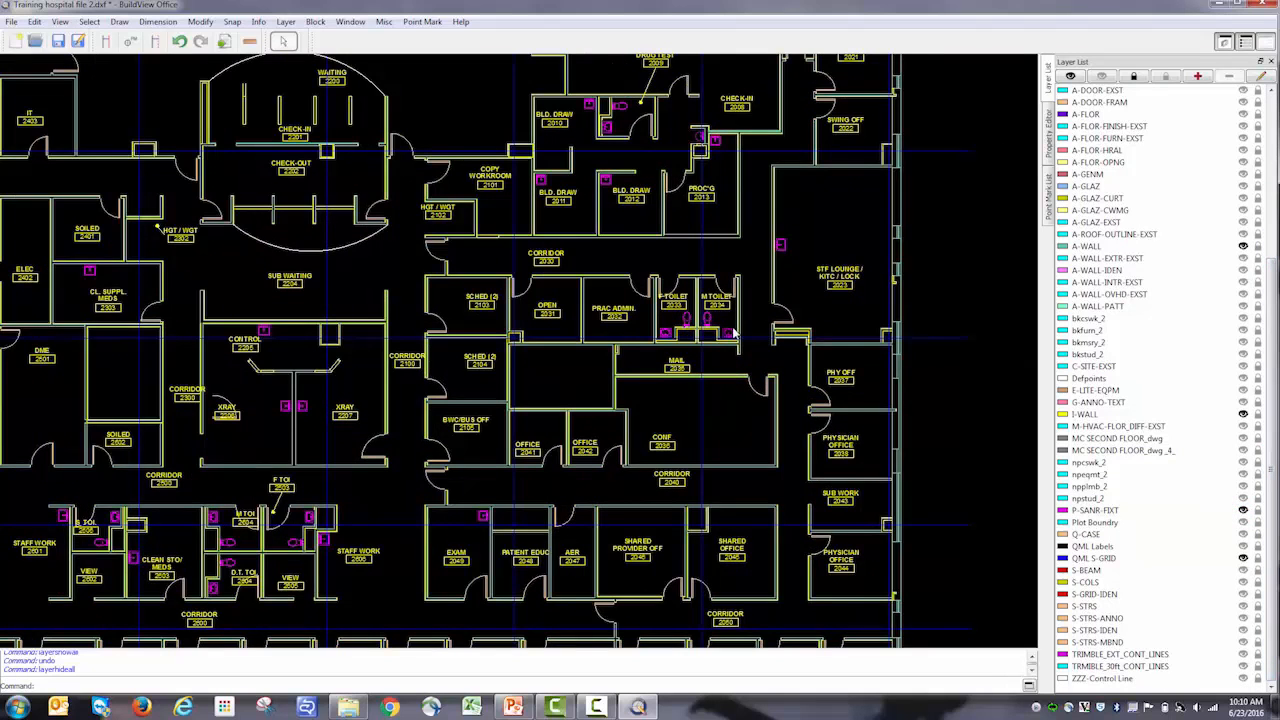
{"action": "scroll", "coordinate": [735, 333], "scroll_direction": "up", "scroll_amount": 1}
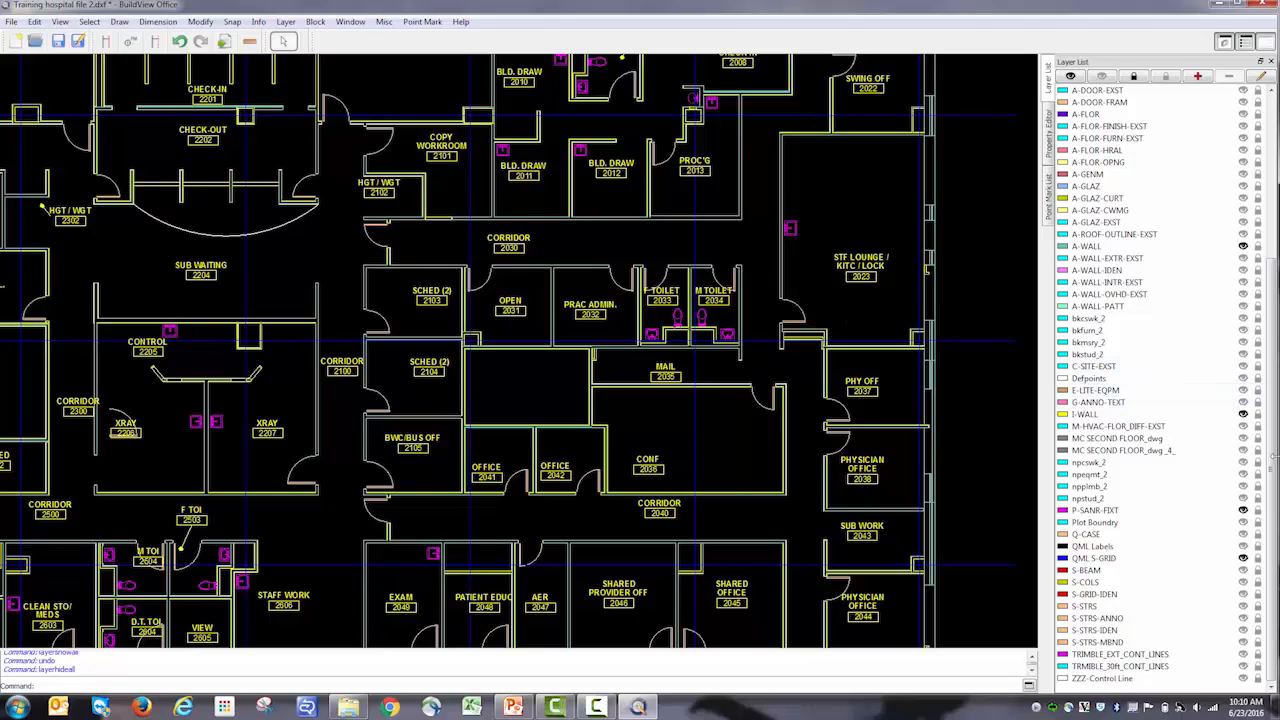
{"action": "scroll", "coordinate": [1272, 458], "scroll_direction": "up", "scroll_amount": 1}
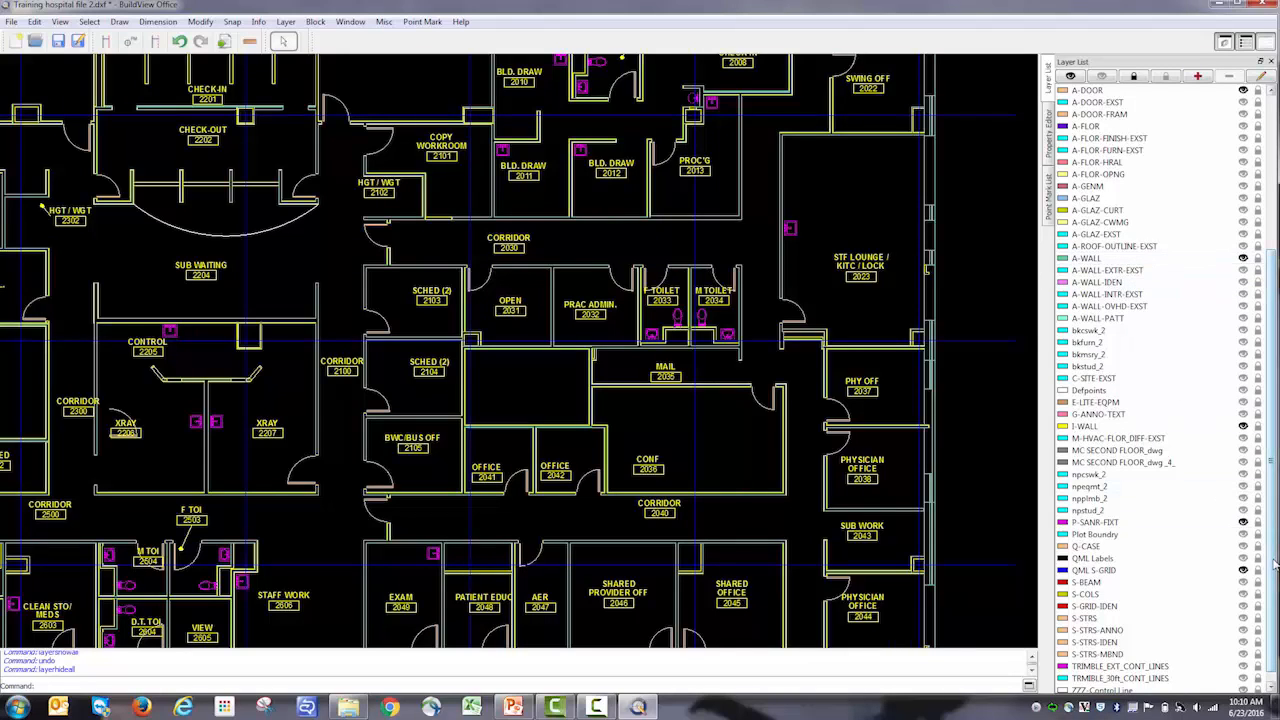
{"action": "scroll", "coordinate": [1272, 562], "scroll_direction": "down", "scroll_amount": 1}
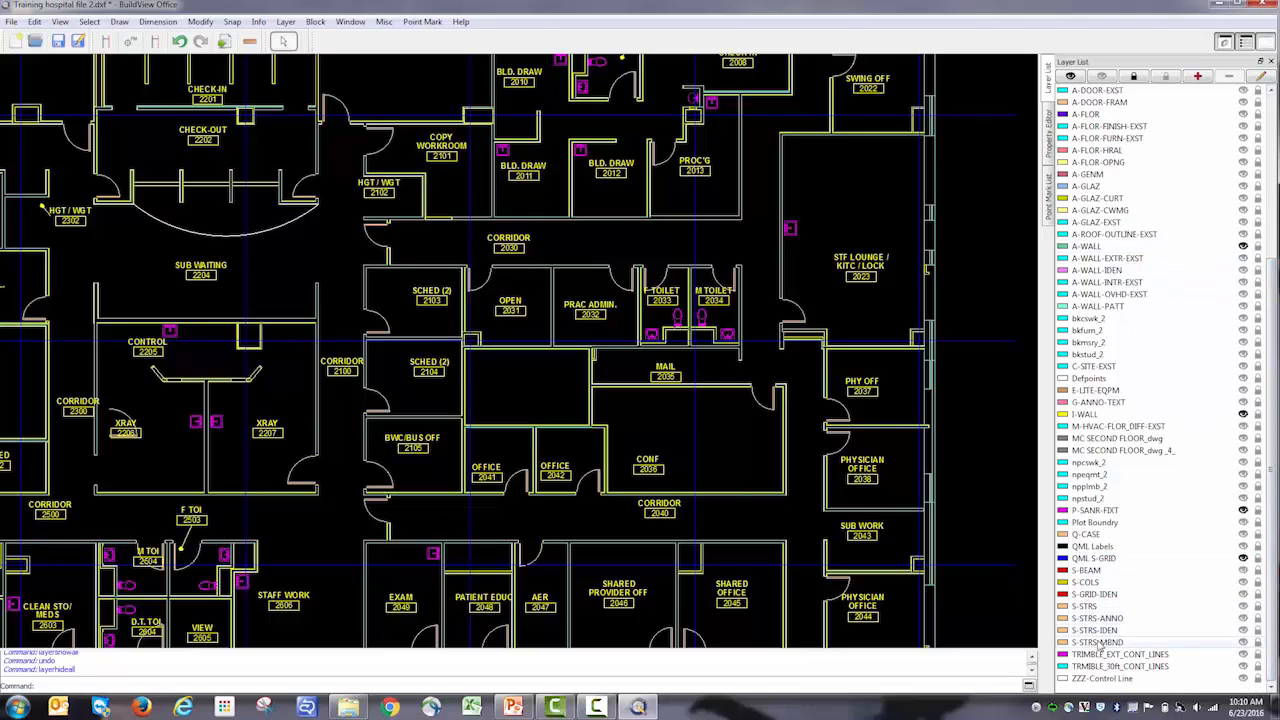
Step: Edit the P-SANR-FIXT layer, keeping the continuous line type and choosing green as its colour
{"action": "right_click", "coordinate": [1094, 510]}
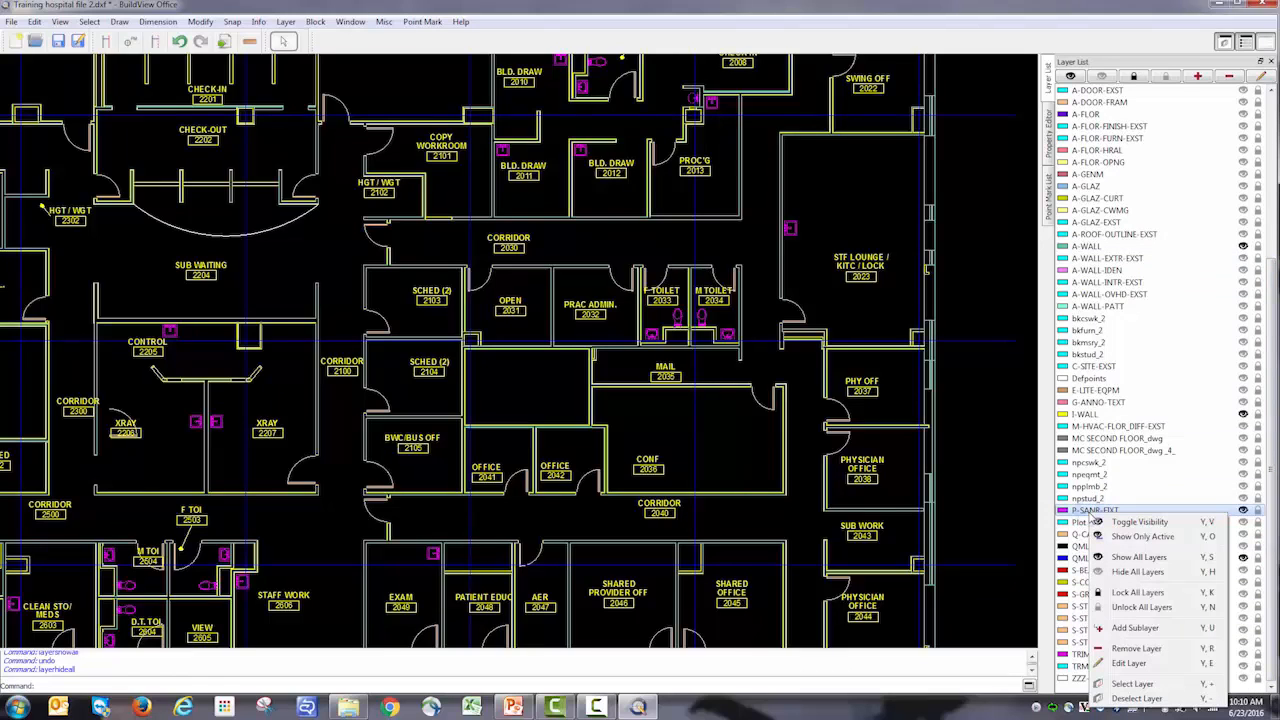
{"action": "left_click", "coordinate": [1130, 664]}
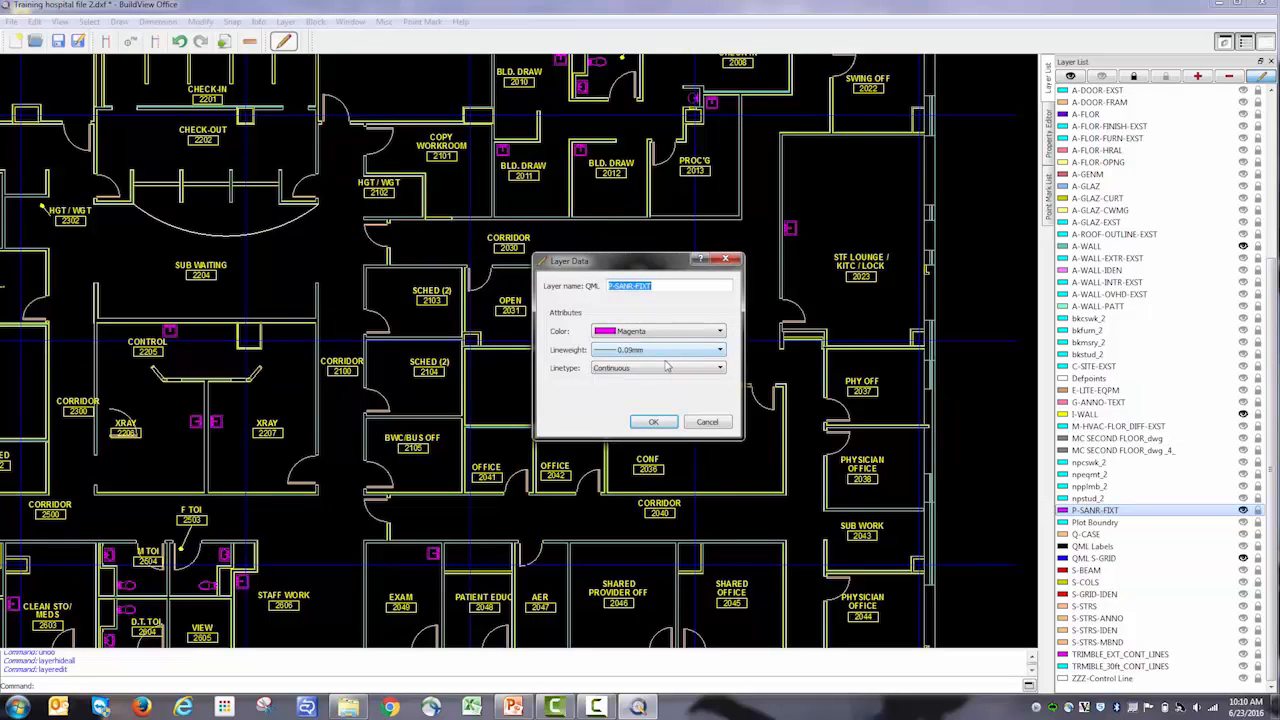
{"action": "left_click", "coordinate": [667, 369]}
{"action": "left_click", "coordinate": [667, 369]}
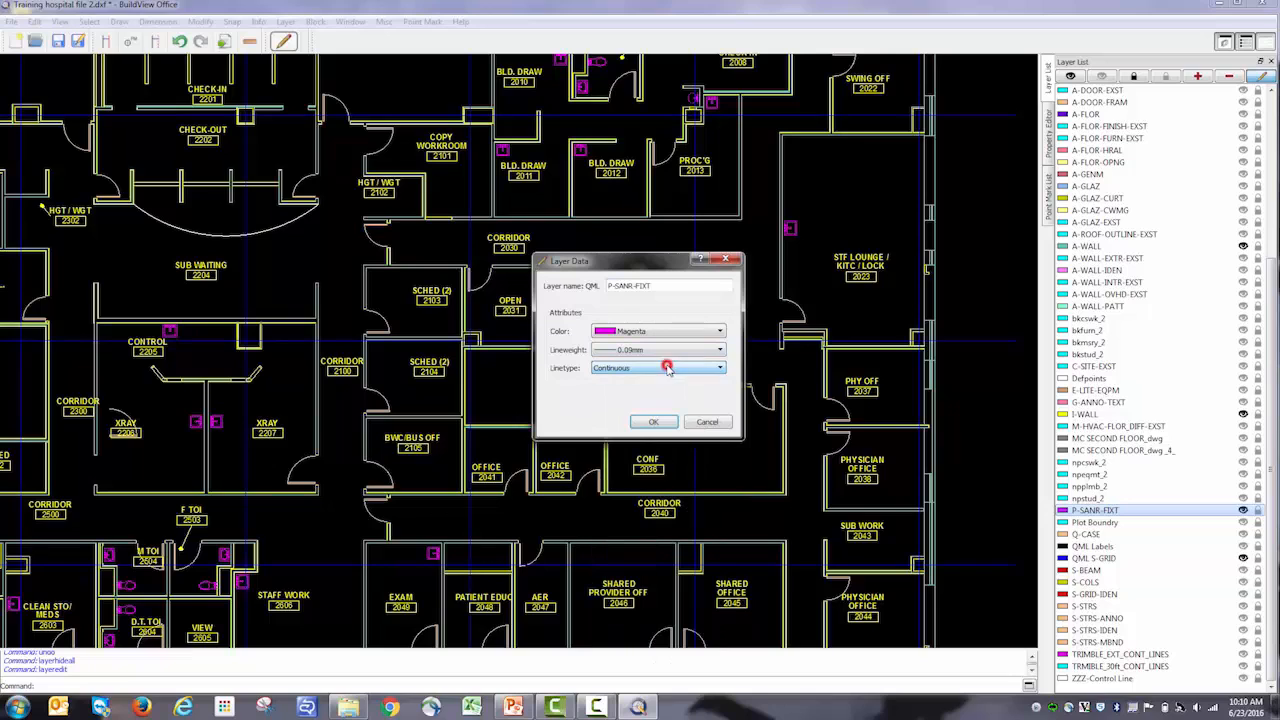
{"action": "left_click", "coordinate": [721, 331]}
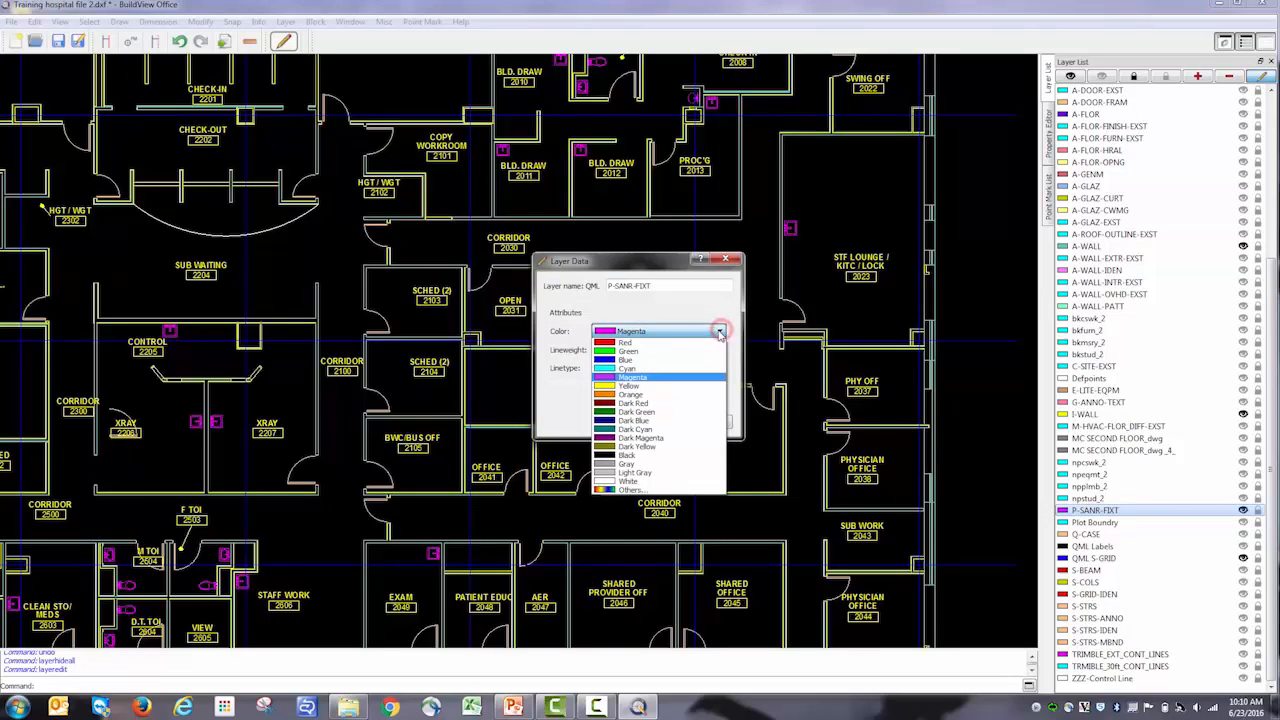
{"action": "left_click", "coordinate": [636, 352]}
Step: Confirm the green layer colour in the Layer Data dialog
{"action": "left_click", "coordinate": [660, 424]}
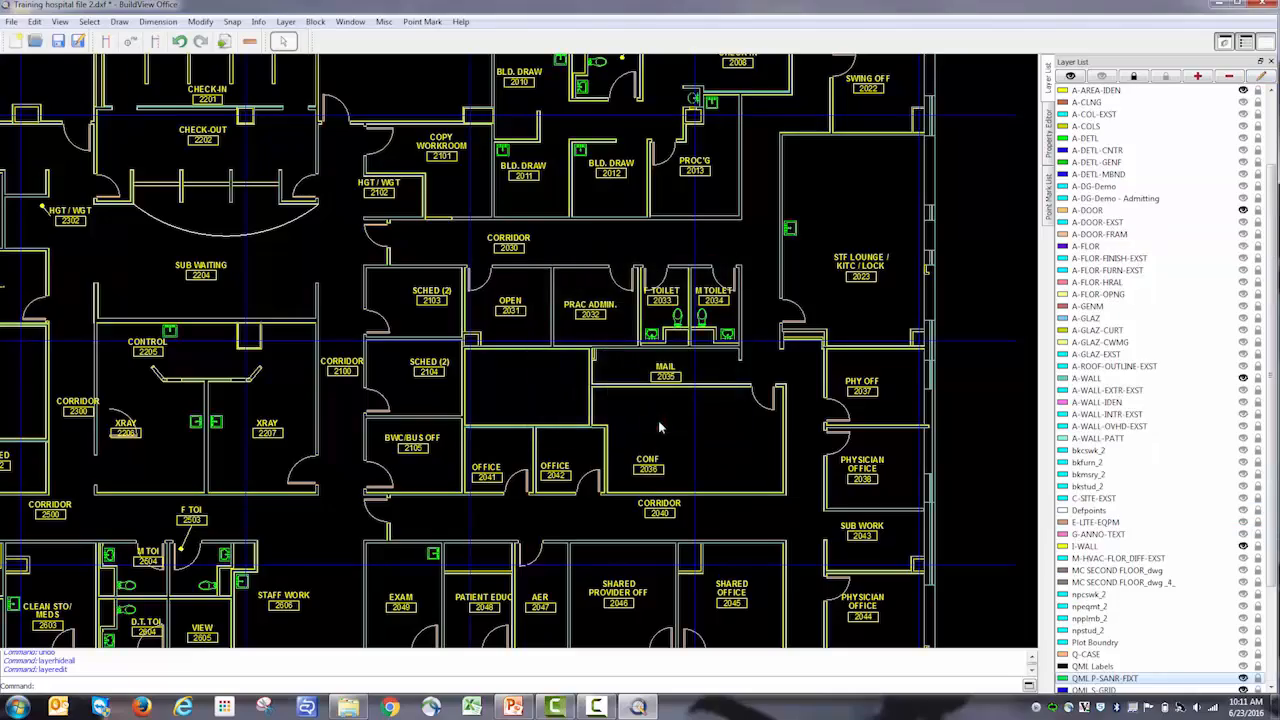
{"action": "scroll", "coordinate": [658, 428], "scroll_direction": "down", "scroll_amount": 2}
{"action": "scroll", "coordinate": [658, 428], "scroll_direction": "down", "scroll_amount": 2}
{"action": "scroll", "coordinate": [700, 410], "scroll_direction": "down", "scroll_amount": 2}
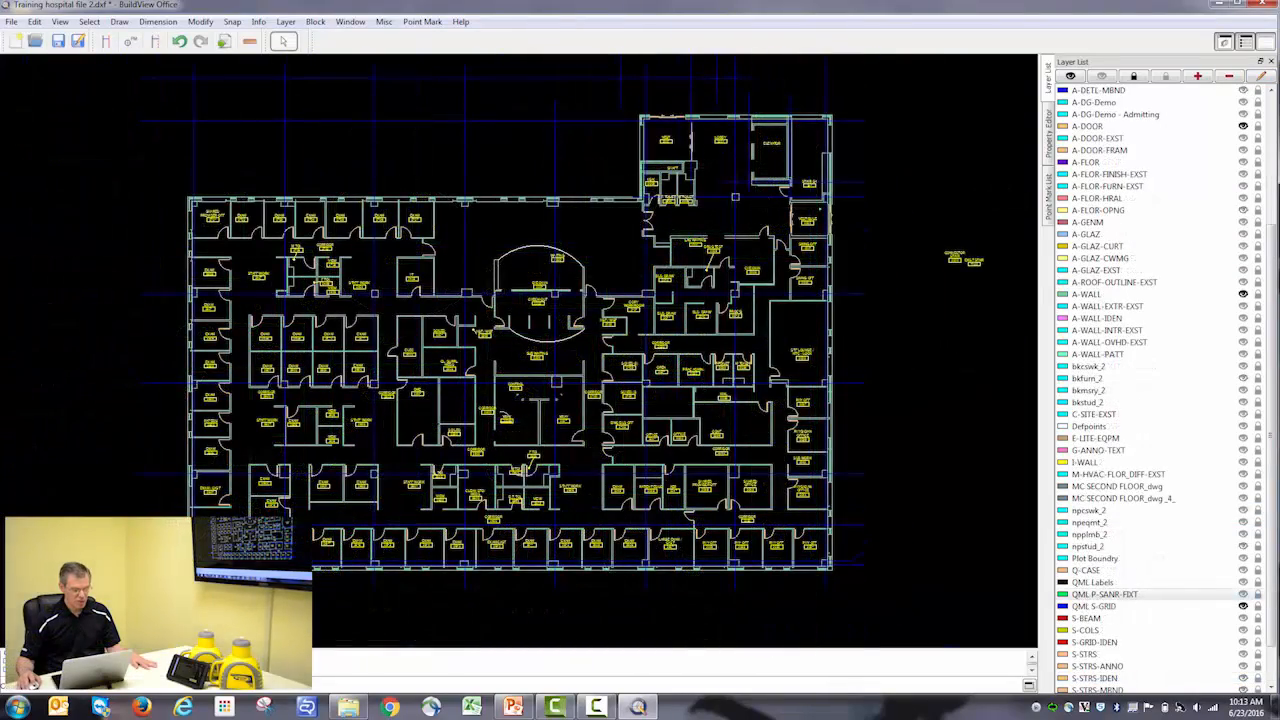
{"action": "scroll", "coordinate": [520, 330], "scroll_direction": "up", "scroll_amount": 2}
{"action": "scroll", "coordinate": [520, 330], "scroll_direction": "up", "scroll_amount": 2}
{"action": "scroll", "coordinate": [520, 330], "scroll_direction": "up", "scroll_amount": 3}
{"action": "scroll", "coordinate": [520, 330], "scroll_direction": "up", "scroll_amount": 2}
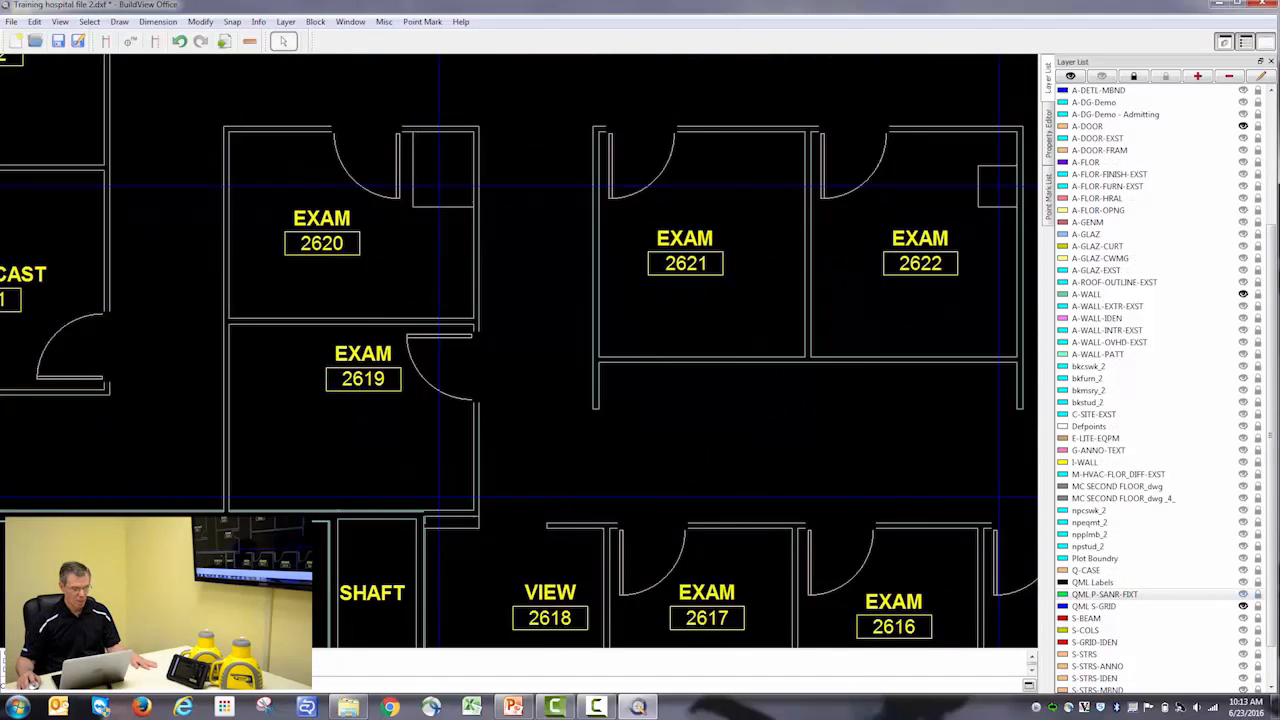
{"action": "scroll", "coordinate": [400, 500], "scroll_direction": "up", "scroll_amount": 3}
{"action": "scroll", "coordinate": [380, 520], "scroll_direction": "up", "scroll_amount": 3}
{"action": "scroll", "coordinate": [403, 526], "scroll_direction": "up", "scroll_amount": 1}
{"action": "scroll", "coordinate": [419, 532], "scroll_direction": "up", "scroll_amount": 1}
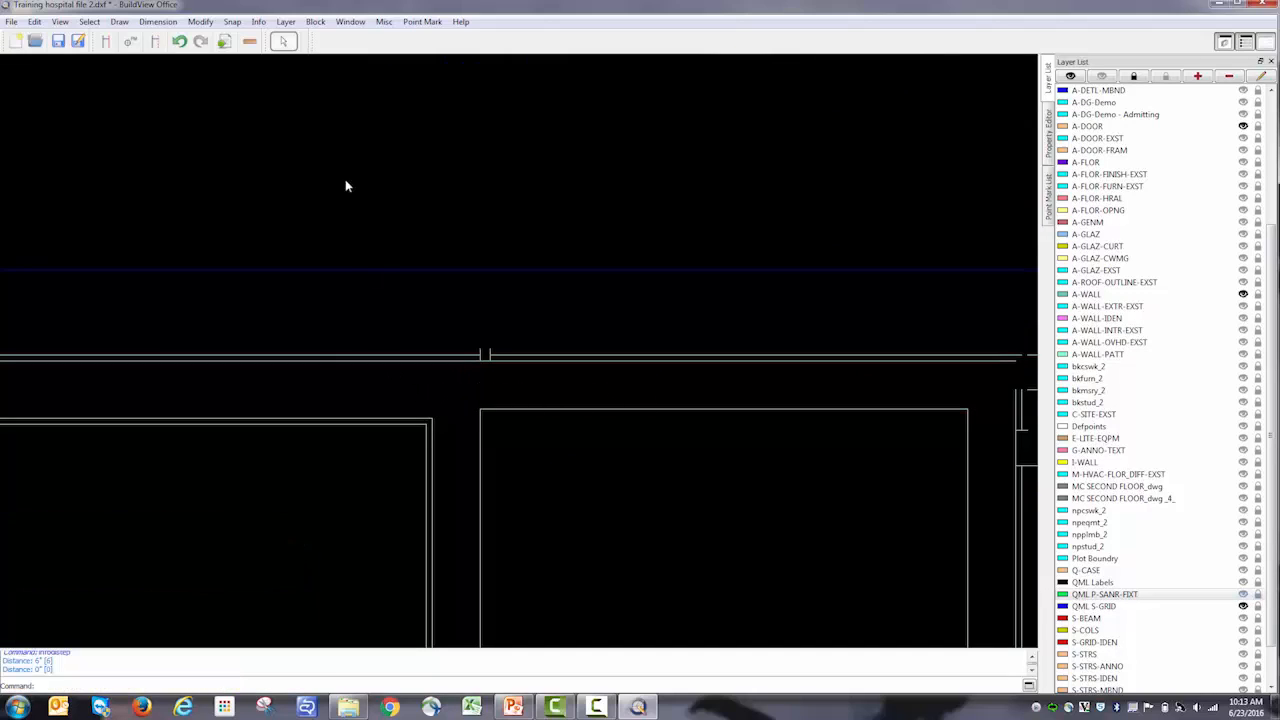
Step: Measure the line-to-point distance from the horizontal wall to the intersection, reading 6 inches
{"action": "left_click", "coordinate": [250, 41]}
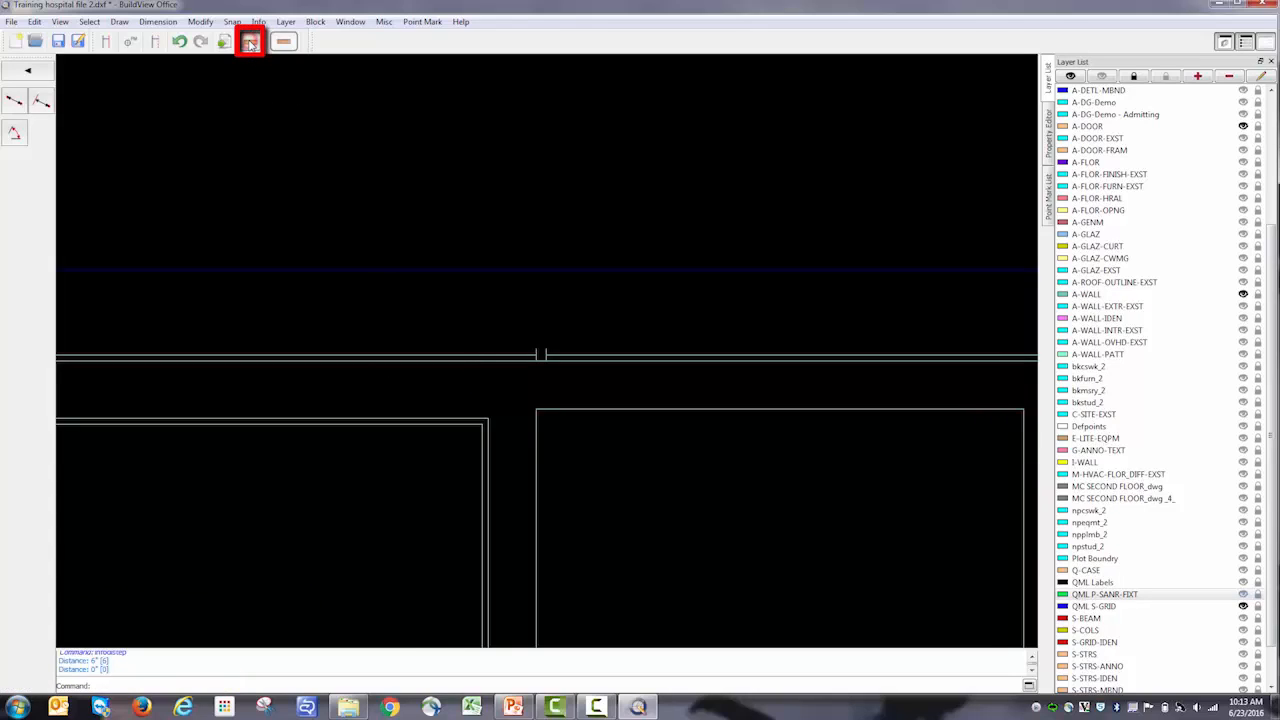
{"action": "left_click", "coordinate": [40, 103]}
{"action": "left_click", "coordinate": [42, 103]}
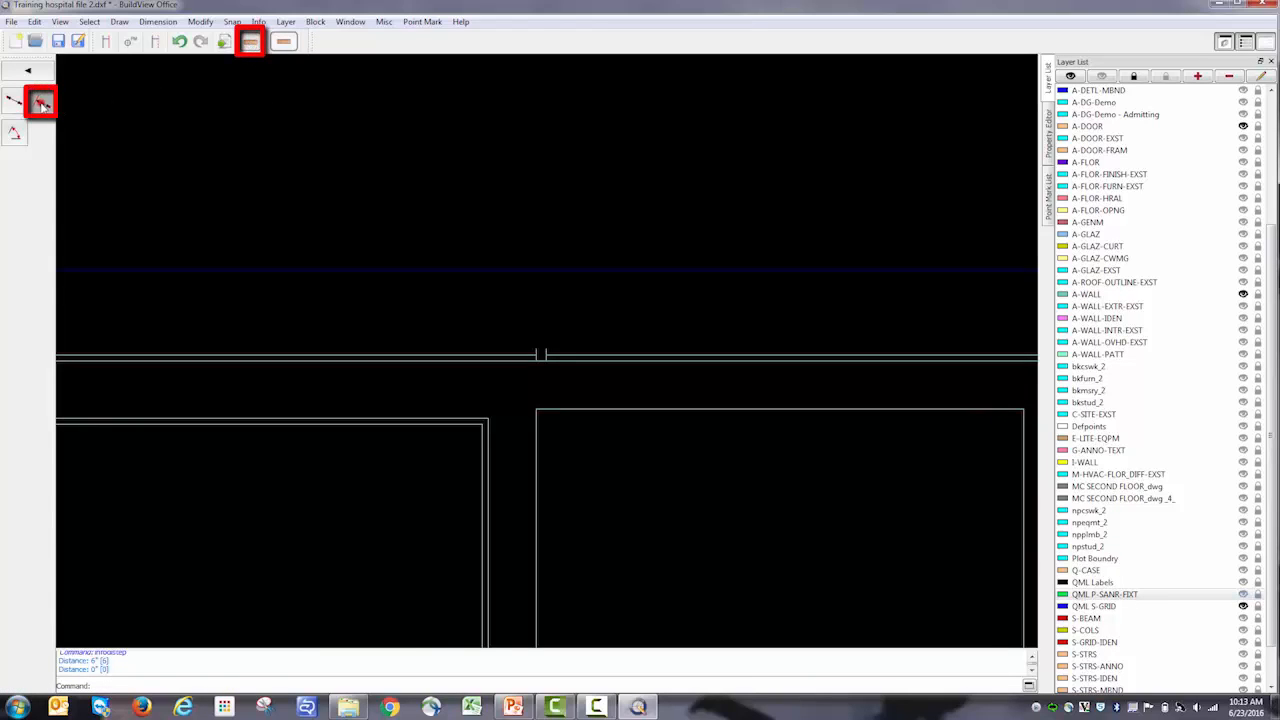
{"action": "scroll", "coordinate": [486, 396], "scroll_direction": "up", "scroll_amount": 1}
{"action": "scroll", "coordinate": [486, 396], "scroll_direction": "up", "scroll_amount": 1}
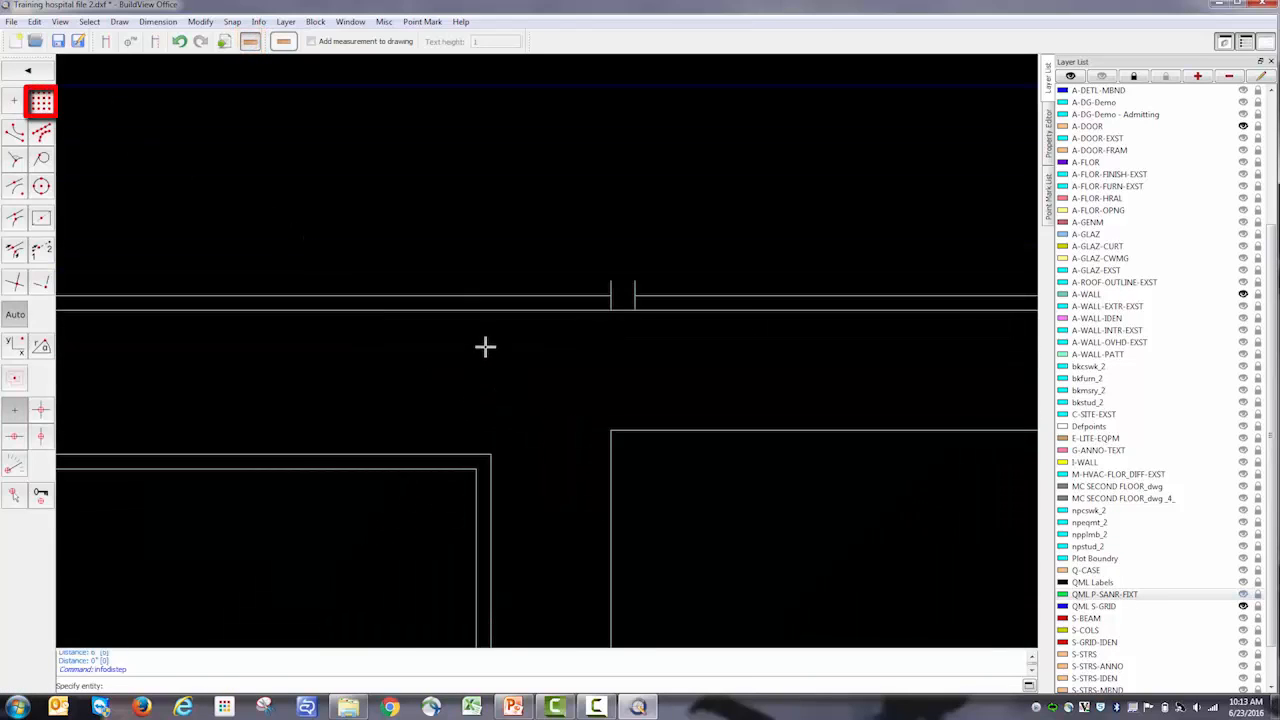
{"action": "scroll", "coordinate": [480, 345], "scroll_direction": "up", "scroll_amount": 1}
{"action": "left_click", "coordinate": [492, 302]}
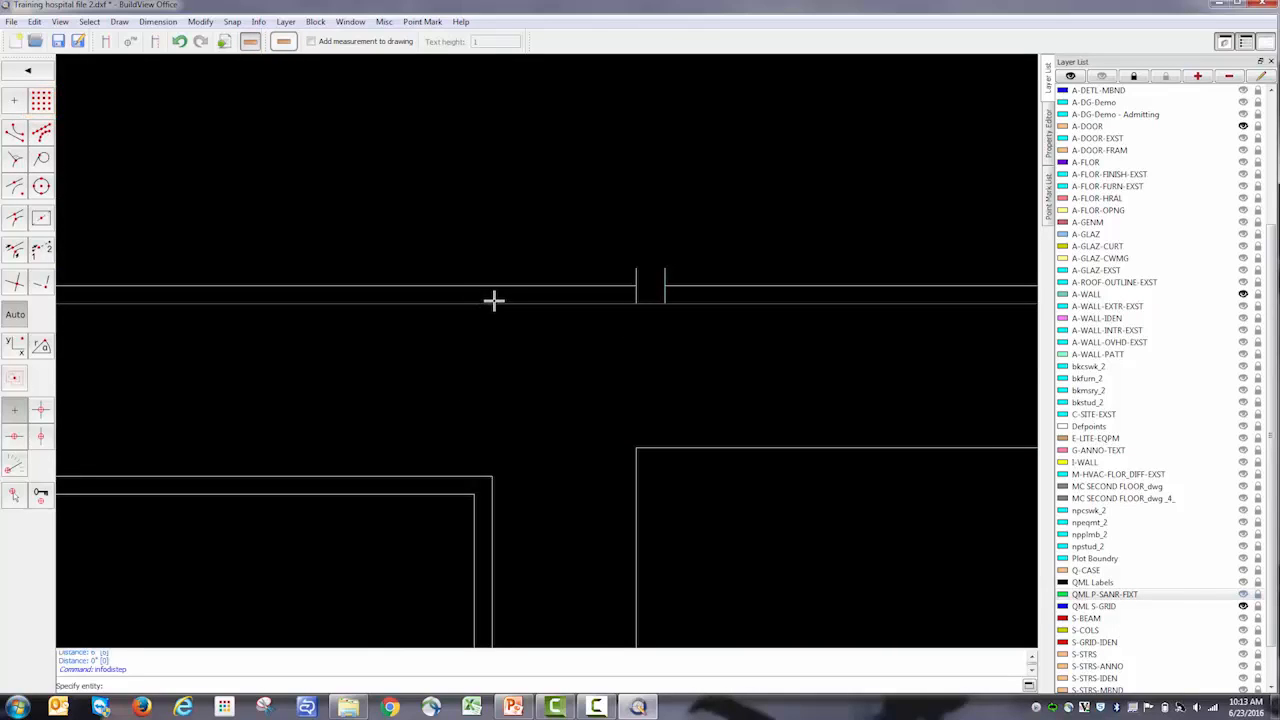
{"action": "left_click", "coordinate": [492, 480]}
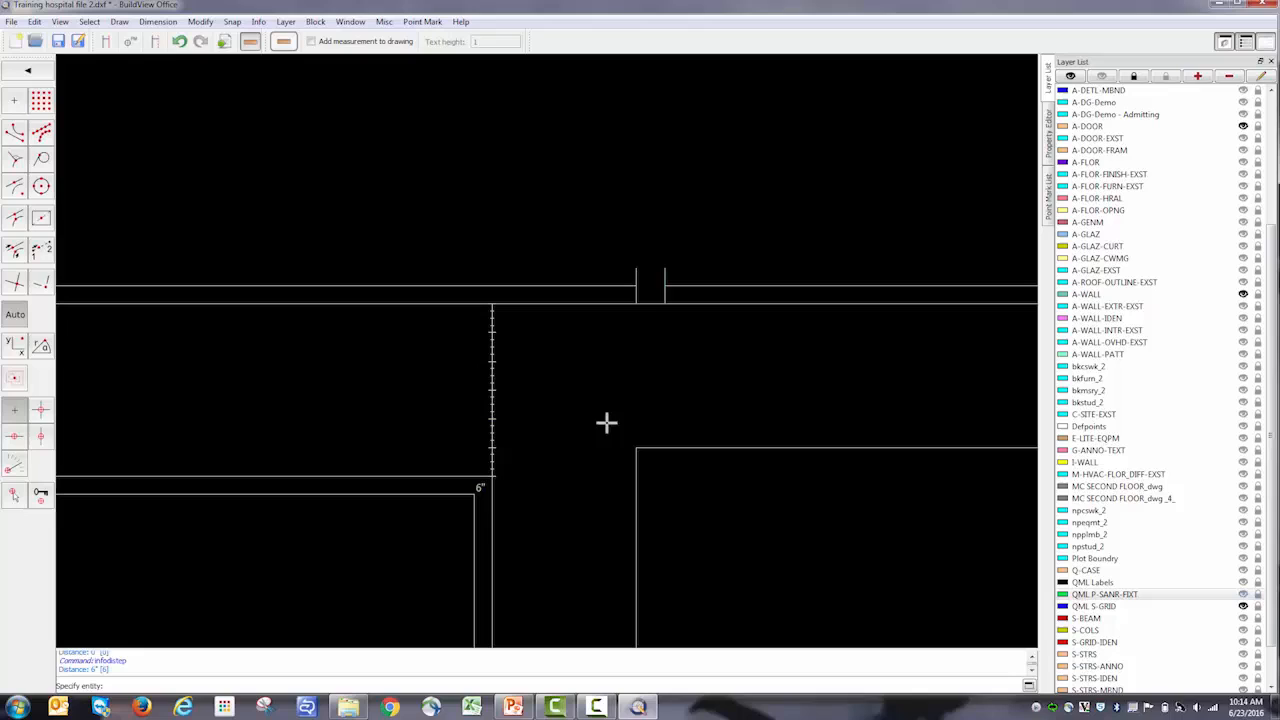
Step: Measure from the second wall line to the wall intersection, reading 5 inches
{"action": "left_click", "coordinate": [629, 306]}
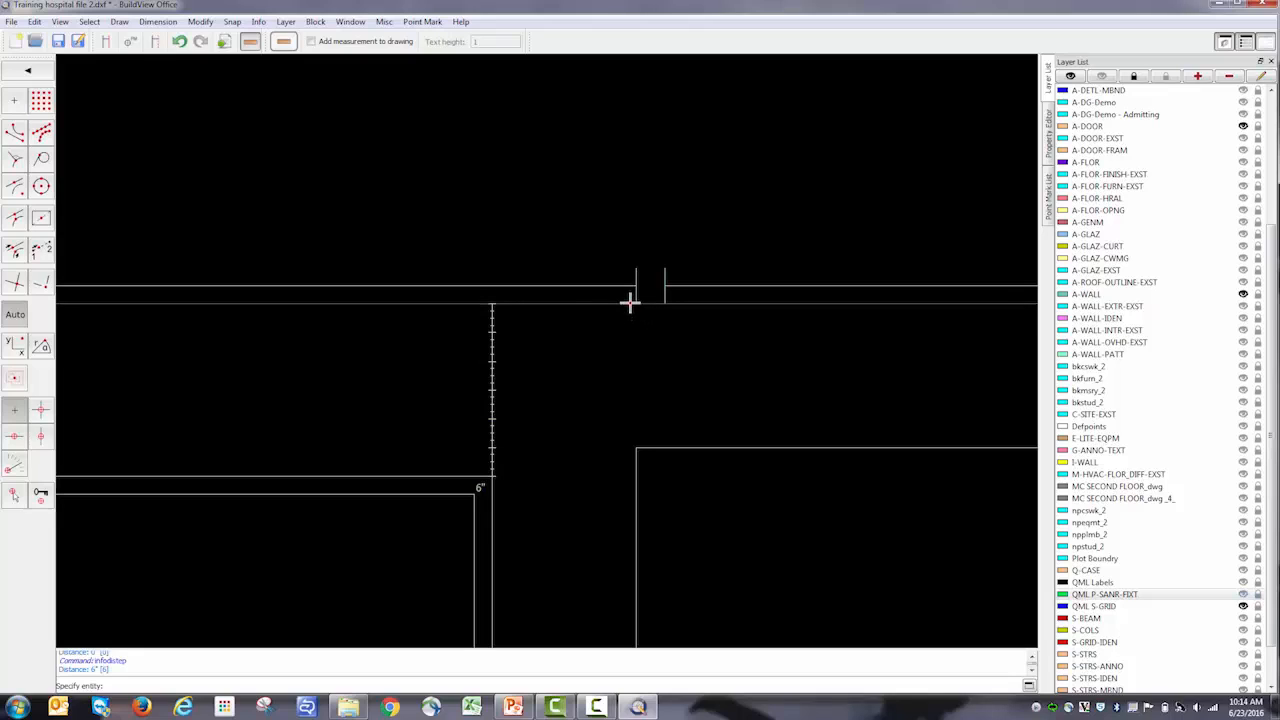
{"action": "left_click", "coordinate": [632, 302]}
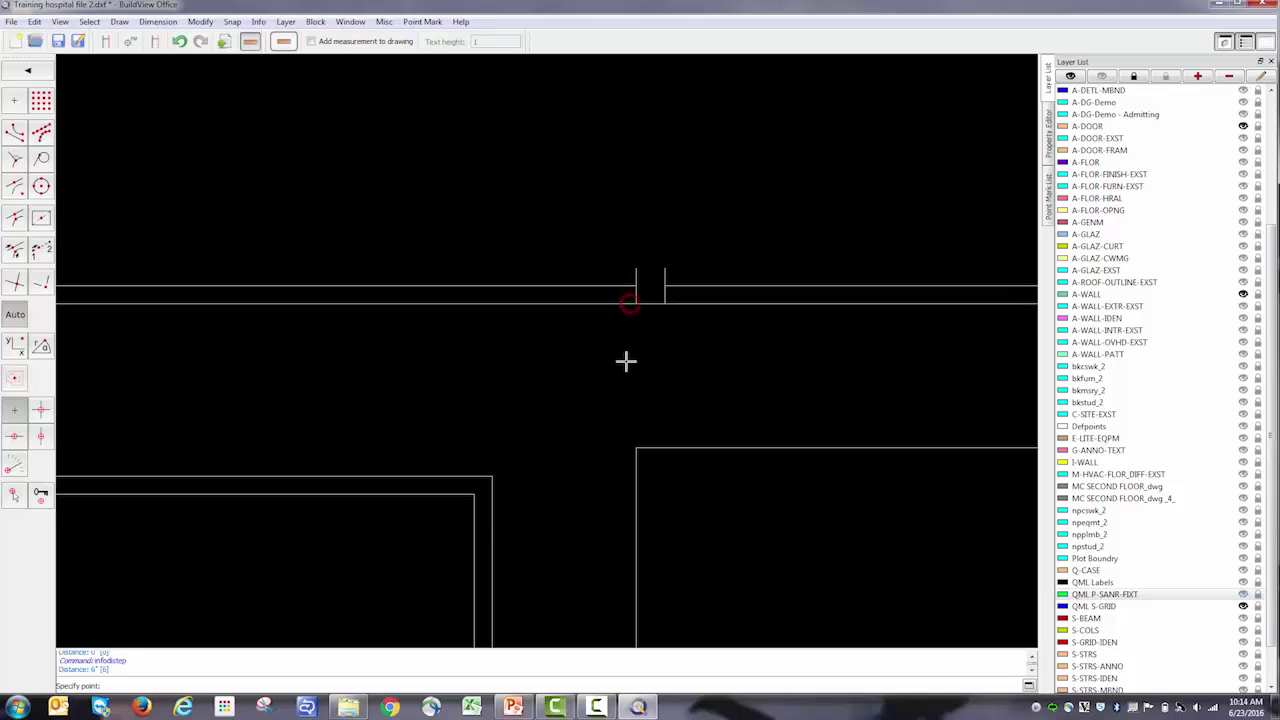
{"action": "left_click", "coordinate": [636, 448]}
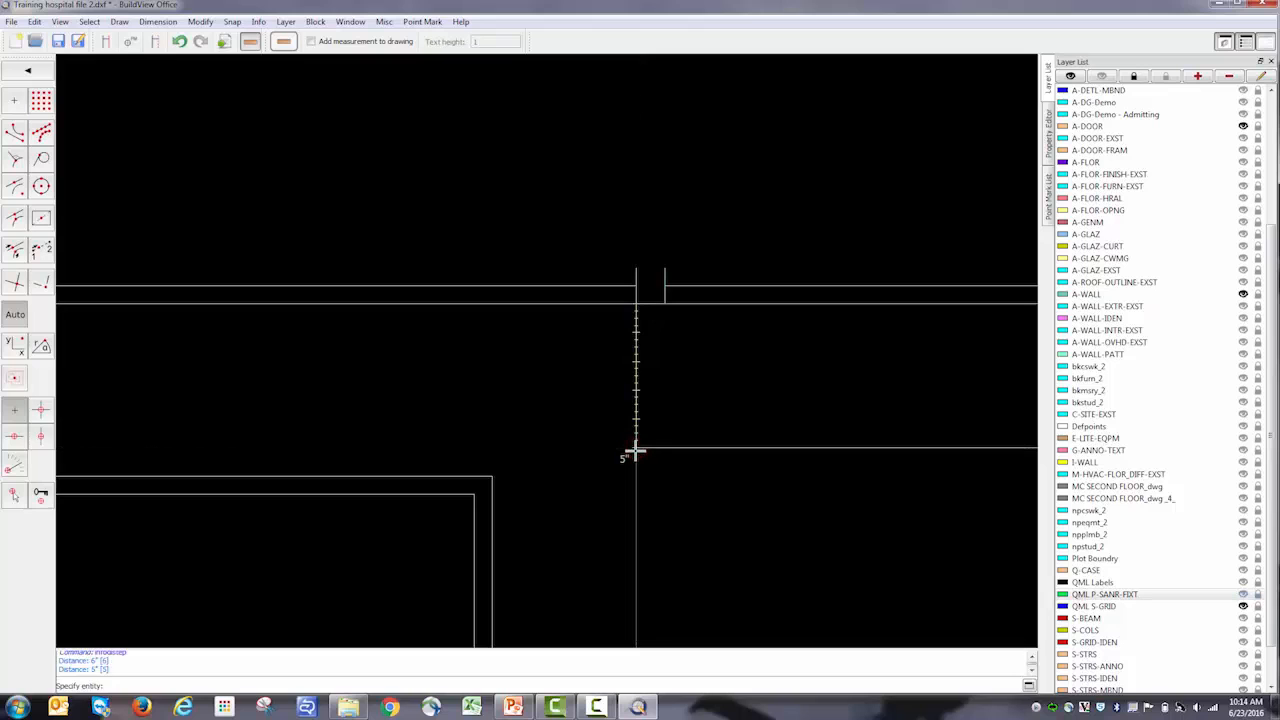
{"action": "scroll", "coordinate": [628, 444], "scroll_direction": "down", "scroll_amount": 1}
{"action": "scroll", "coordinate": [610, 440], "scroll_direction": "down", "scroll_amount": 1}
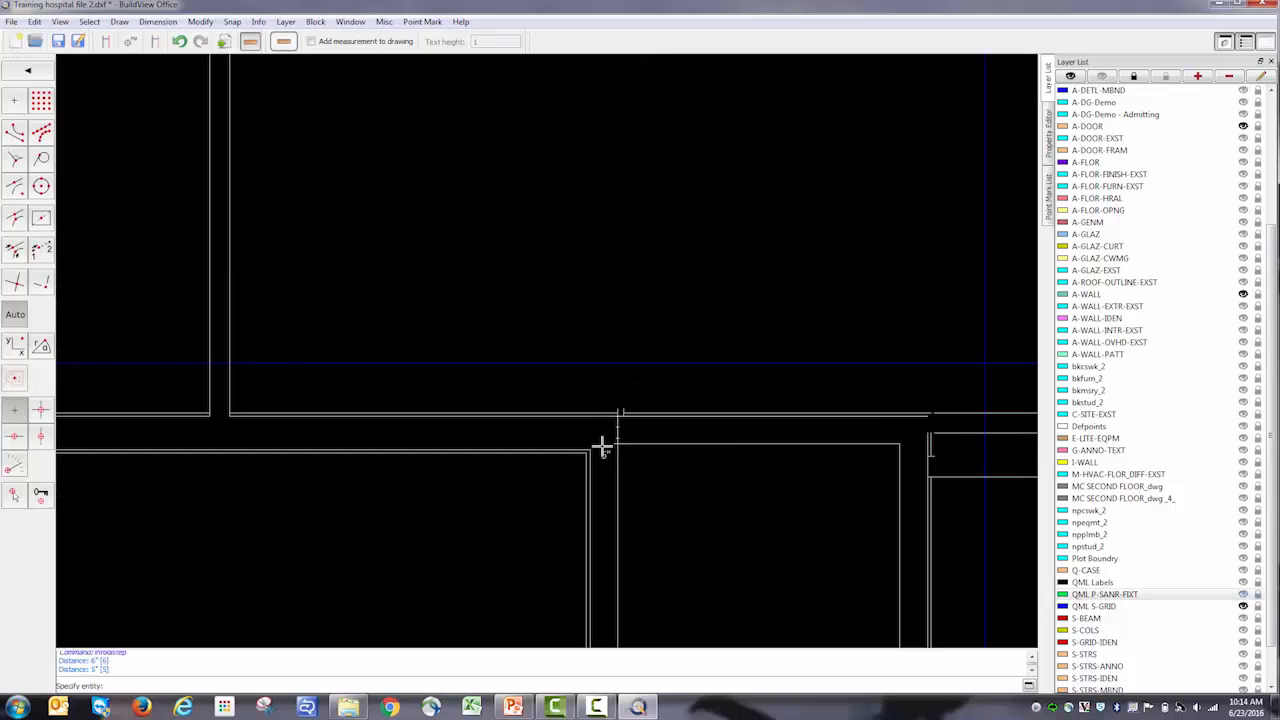
{"action": "scroll", "coordinate": [600, 440], "scroll_direction": "down", "scroll_amount": 2}
{"action": "scroll", "coordinate": [580, 450], "scroll_direction": "down", "scroll_amount": 1}
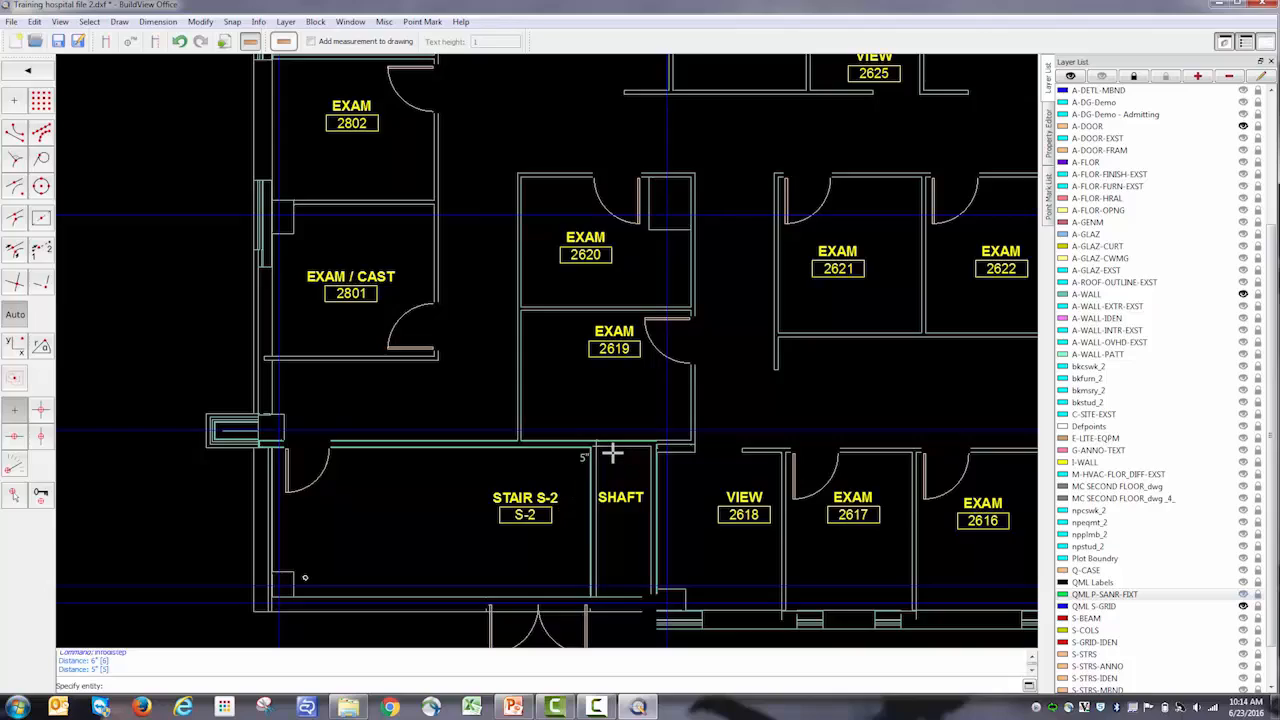
{"action": "scroll", "coordinate": [610, 455], "scroll_direction": "down", "scroll_amount": 5}
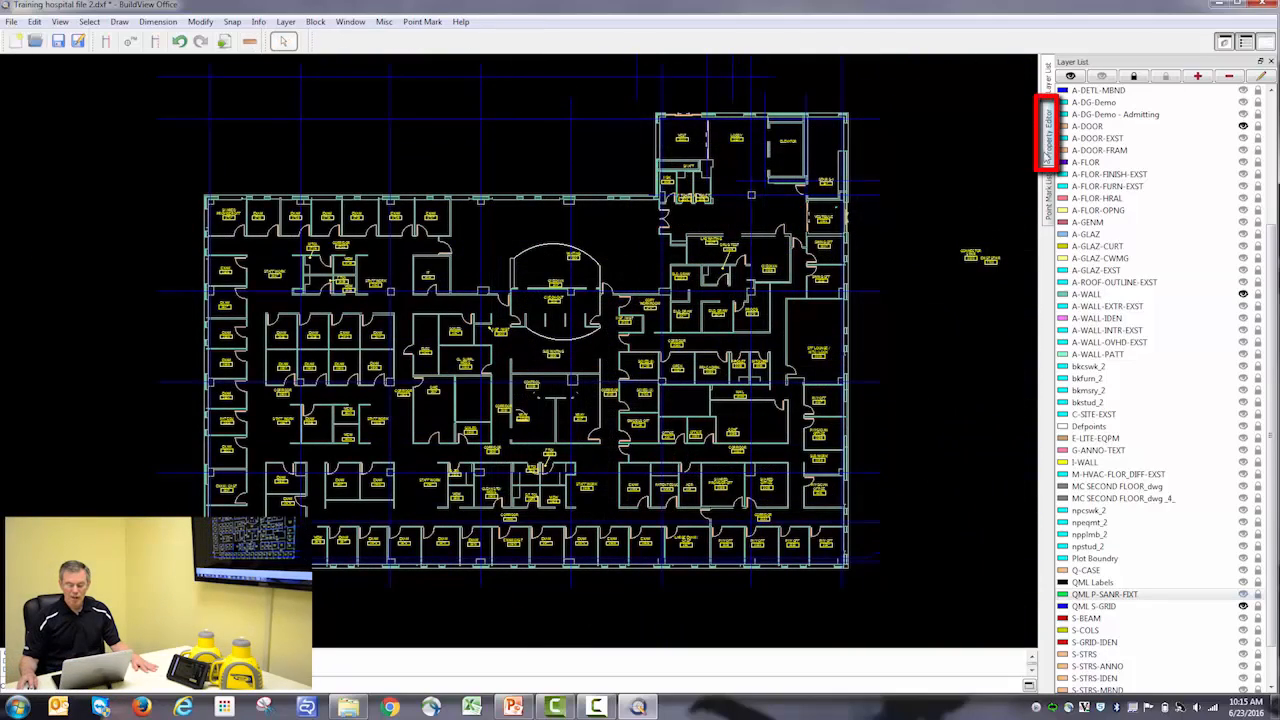
Step: Select the VESTIBULE label in the Property Editor and hide its A-AREA-IDEN layer
{"action": "left_click", "coordinate": [1048, 135]}
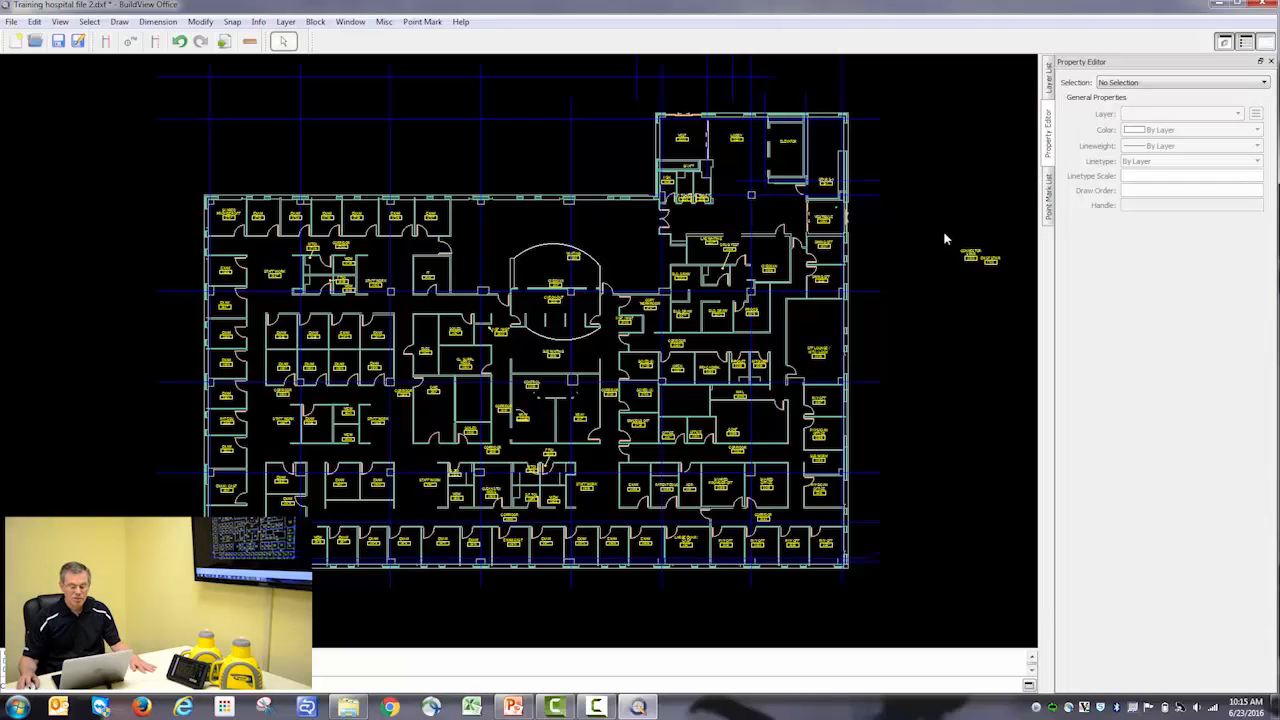
{"action": "scroll", "coordinate": [928, 230], "scroll_direction": "up", "scroll_amount": 2}
{"action": "scroll", "coordinate": [926, 230], "scroll_direction": "up", "scroll_amount": 1}
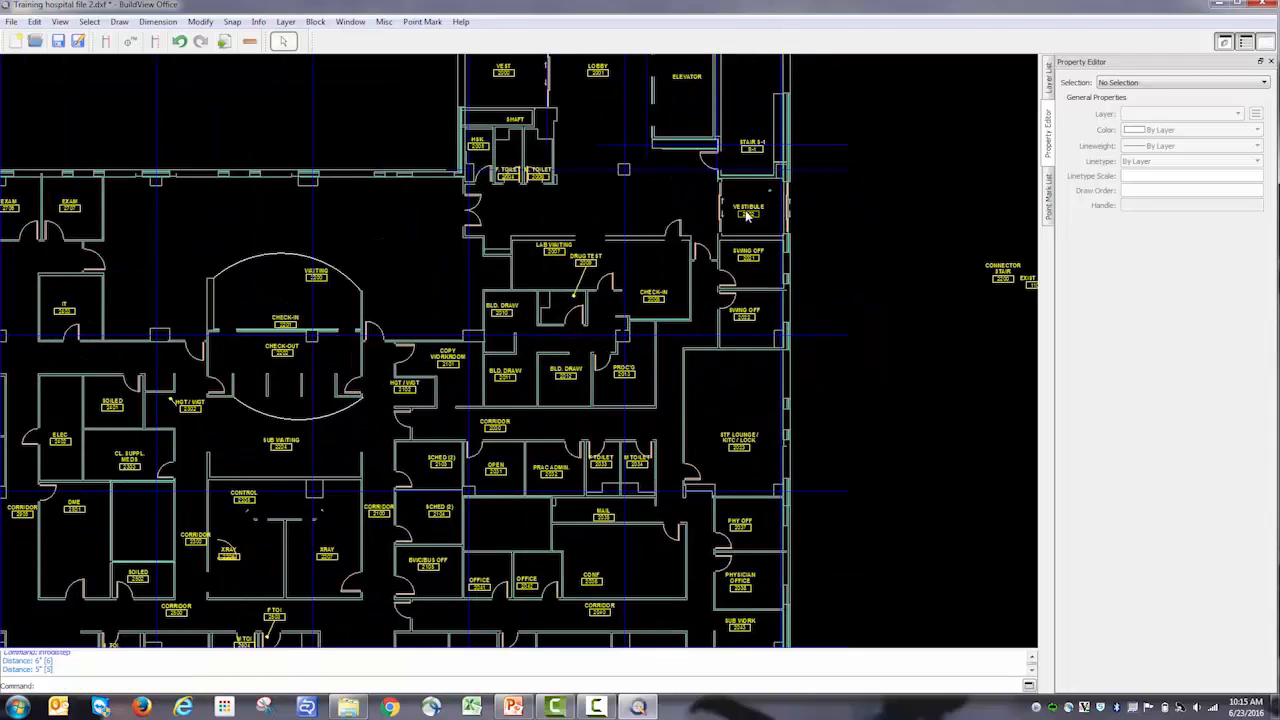
{"action": "left_click", "coordinate": [748, 210]}
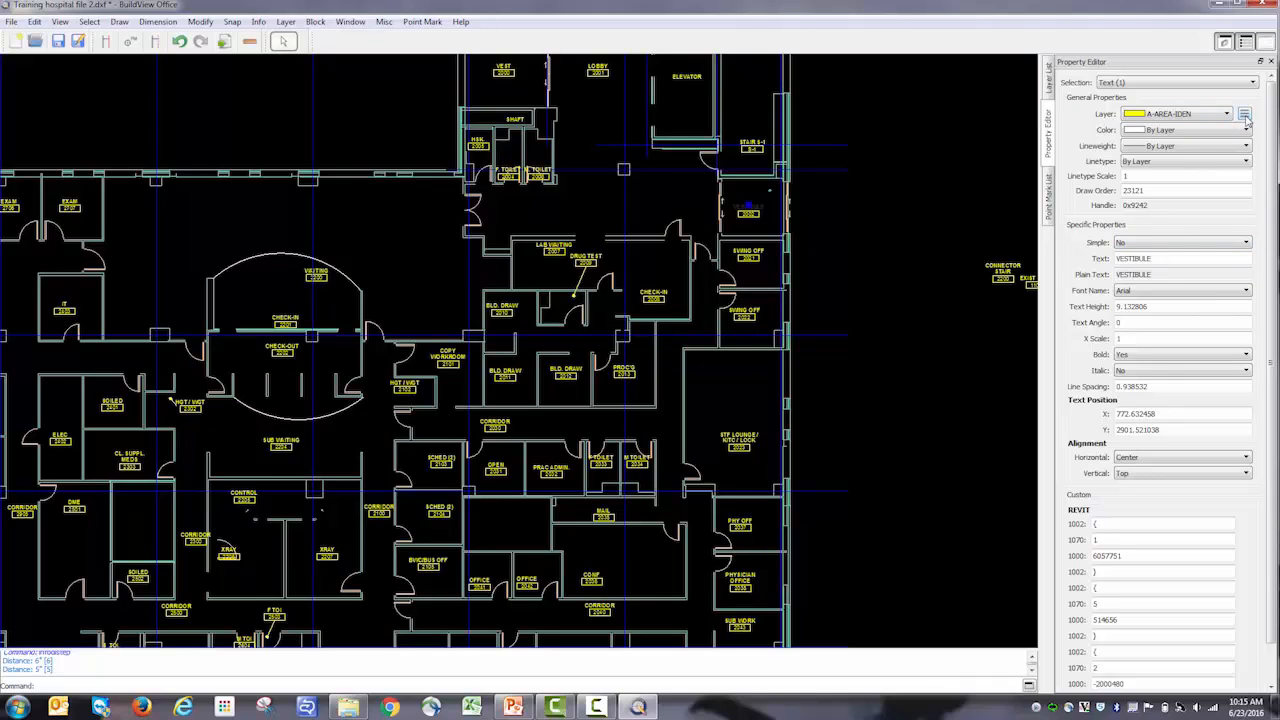
{"action": "left_click", "coordinate": [1245, 114]}
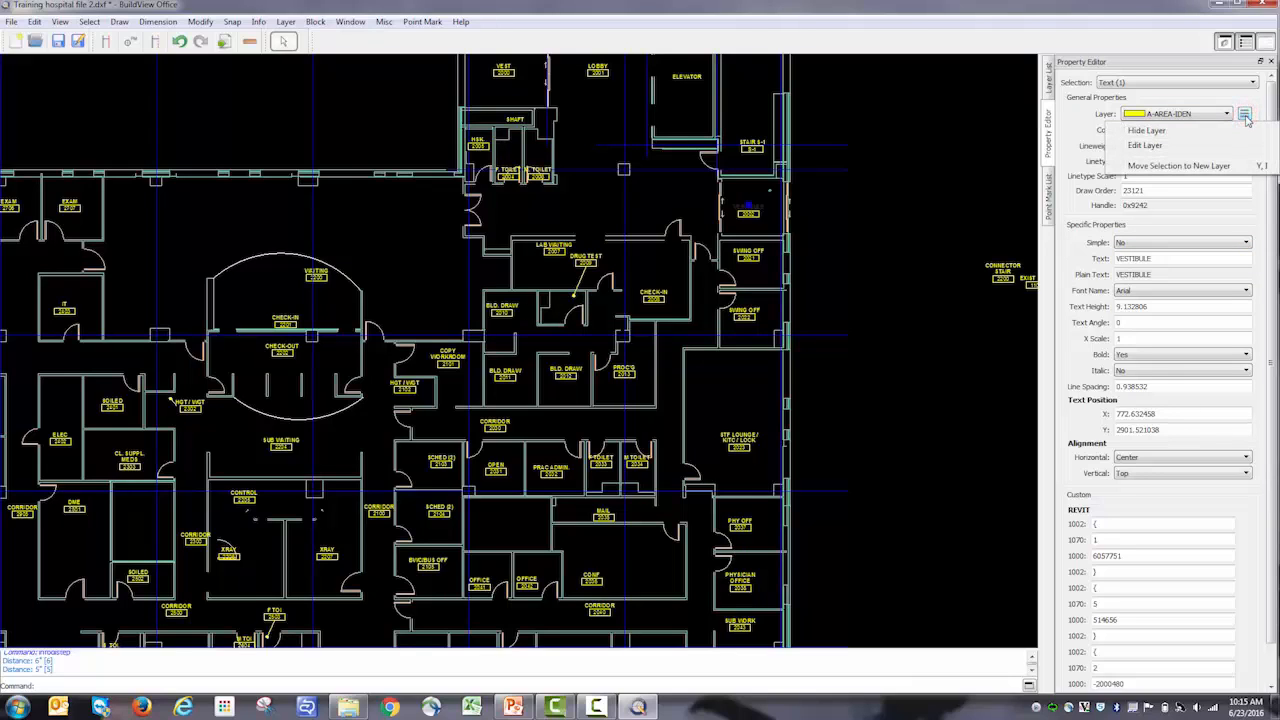
{"action": "left_click", "coordinate": [1150, 131]}
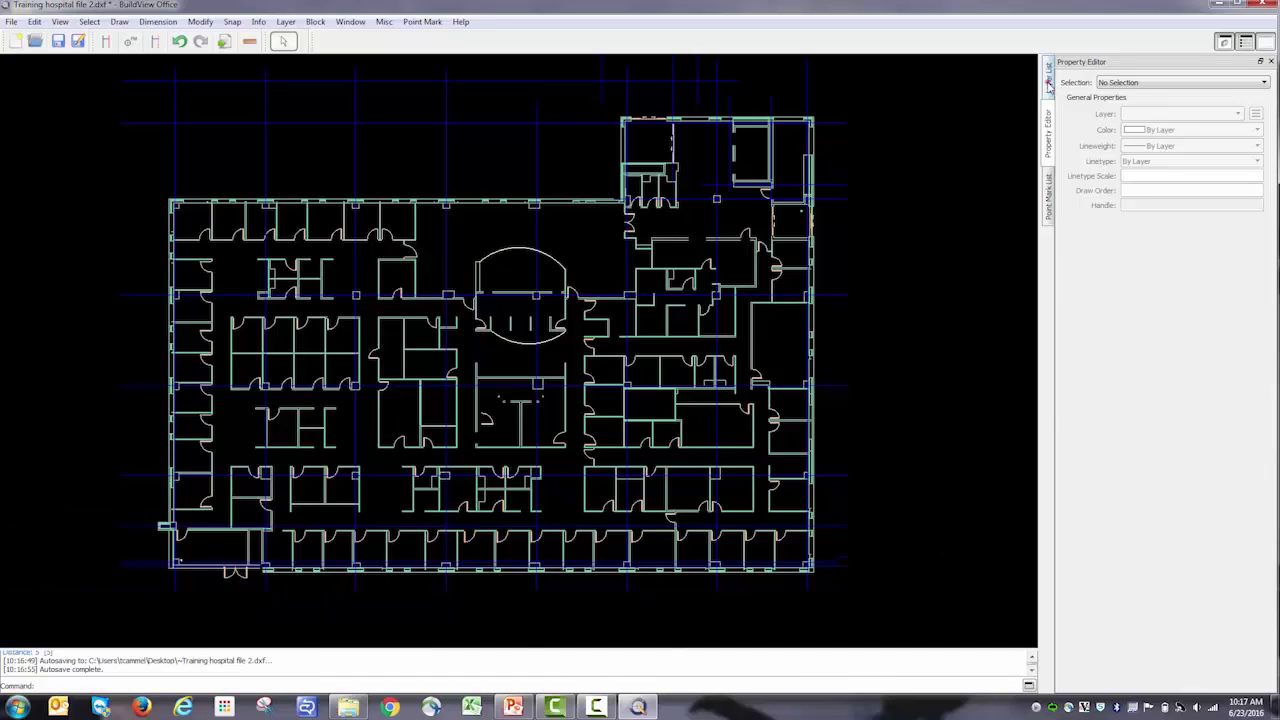
Step: Edit the QML S-GRID layer from the Layer List and set its colour to Red
{"action": "left_click", "coordinate": [1048, 85]}
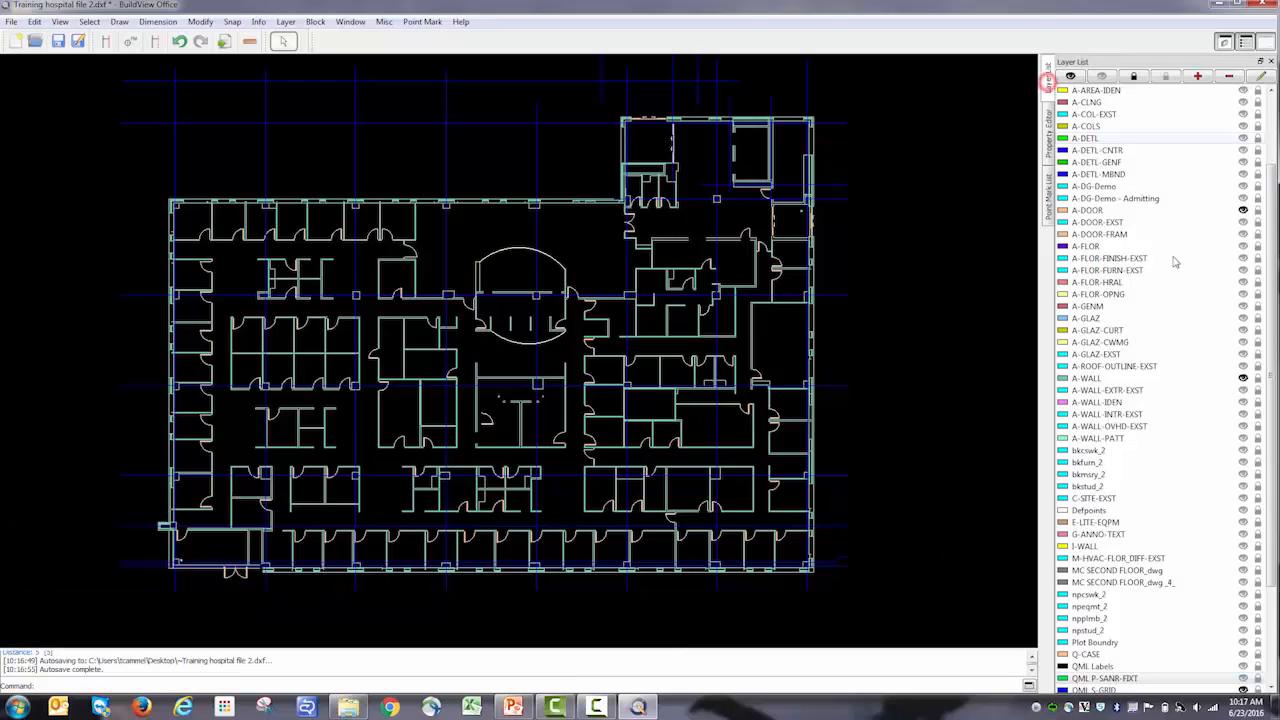
{"action": "scroll", "coordinate": [1160, 400], "scroll_direction": "down", "scroll_amount": 3}
{"action": "left_click_drag", "start_coordinate": [1270, 553], "coordinate": [1268, 648]}
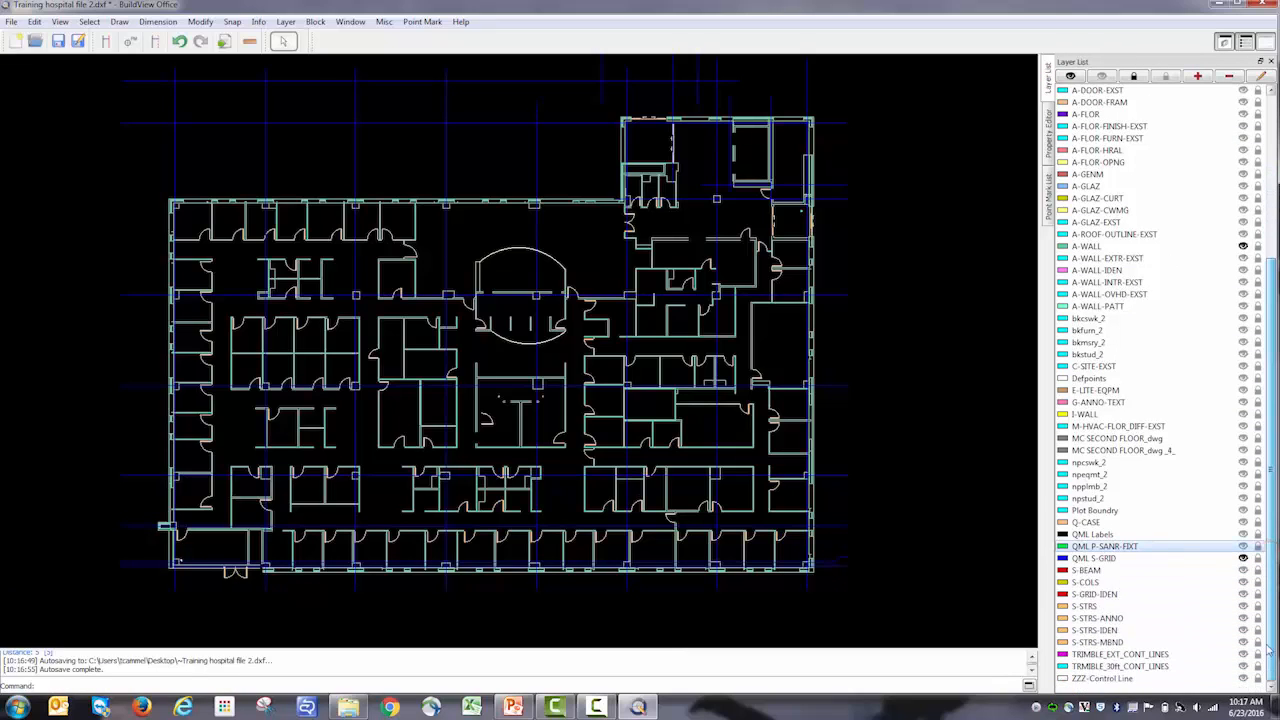
{"action": "left_click", "coordinate": [1208, 560]}
{"action": "right_click", "coordinate": [1208, 560]}
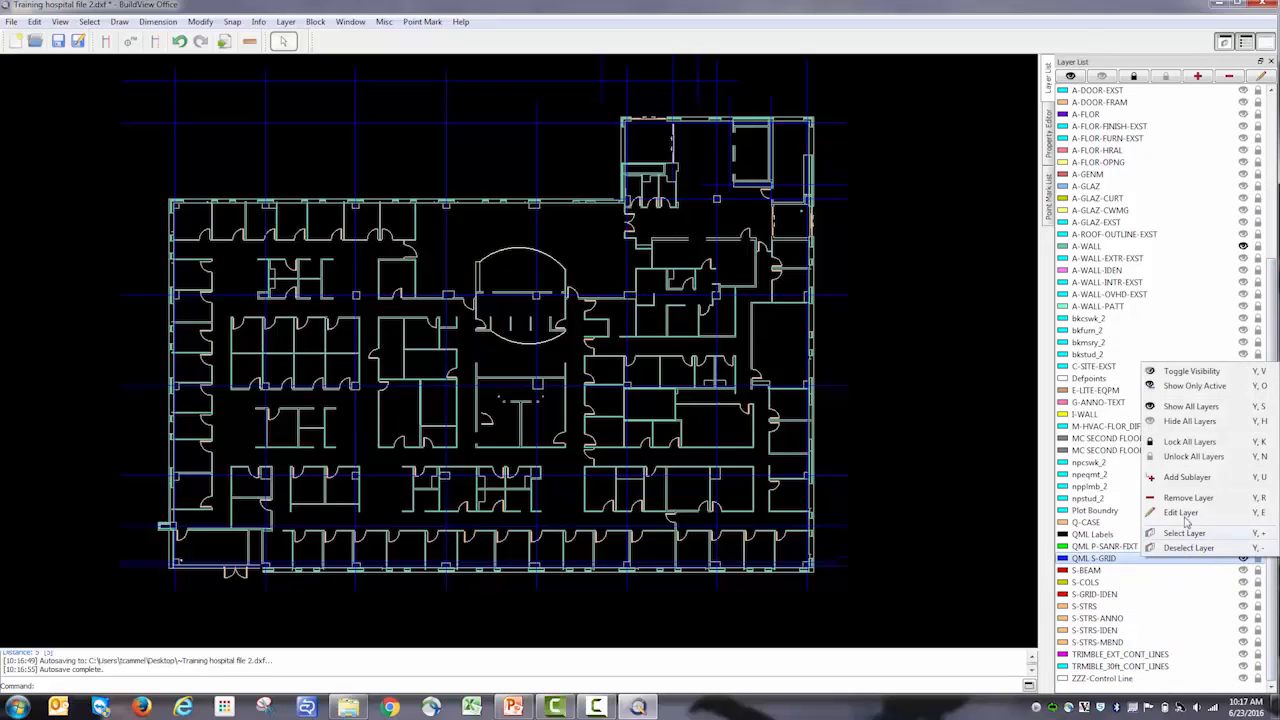
{"action": "left_click", "coordinate": [1181, 512]}
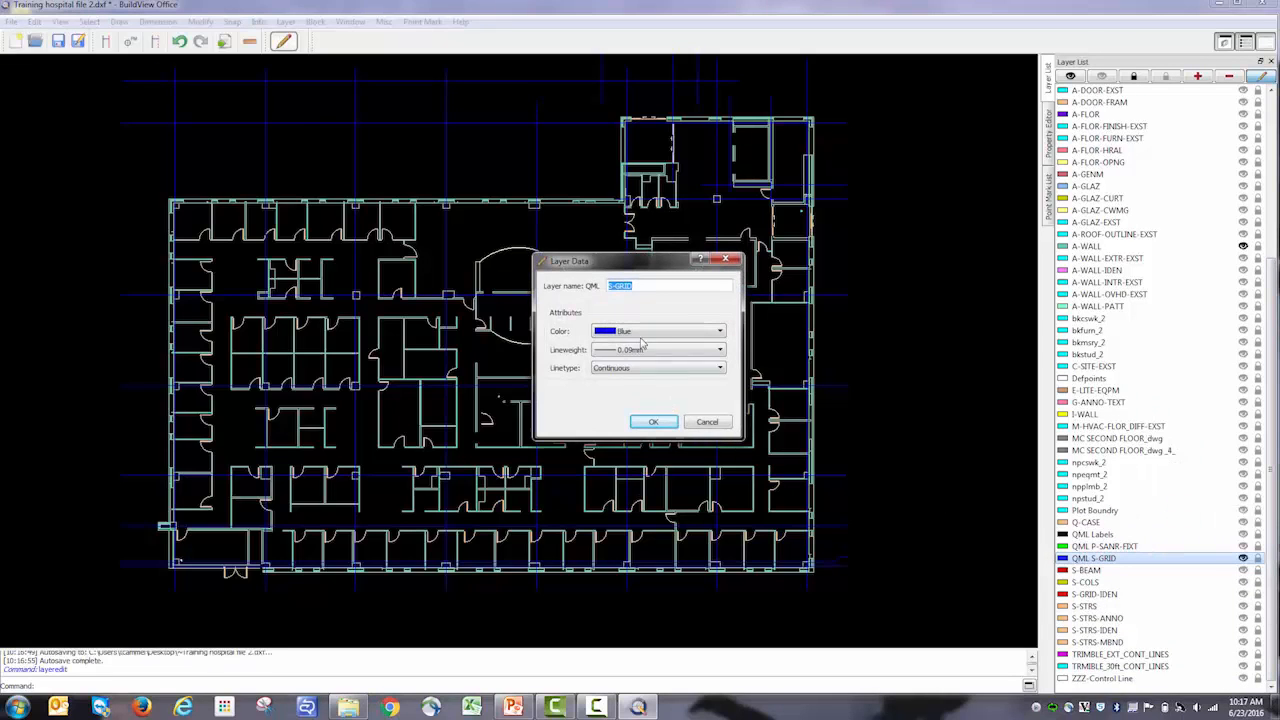
{"action": "left_click", "coordinate": [643, 333]}
{"action": "scroll", "coordinate": [643, 340], "scroll_direction": "up", "scroll_amount": 2}
{"action": "left_click", "coordinate": [625, 341]}
{"action": "left_click", "coordinate": [655, 421]}
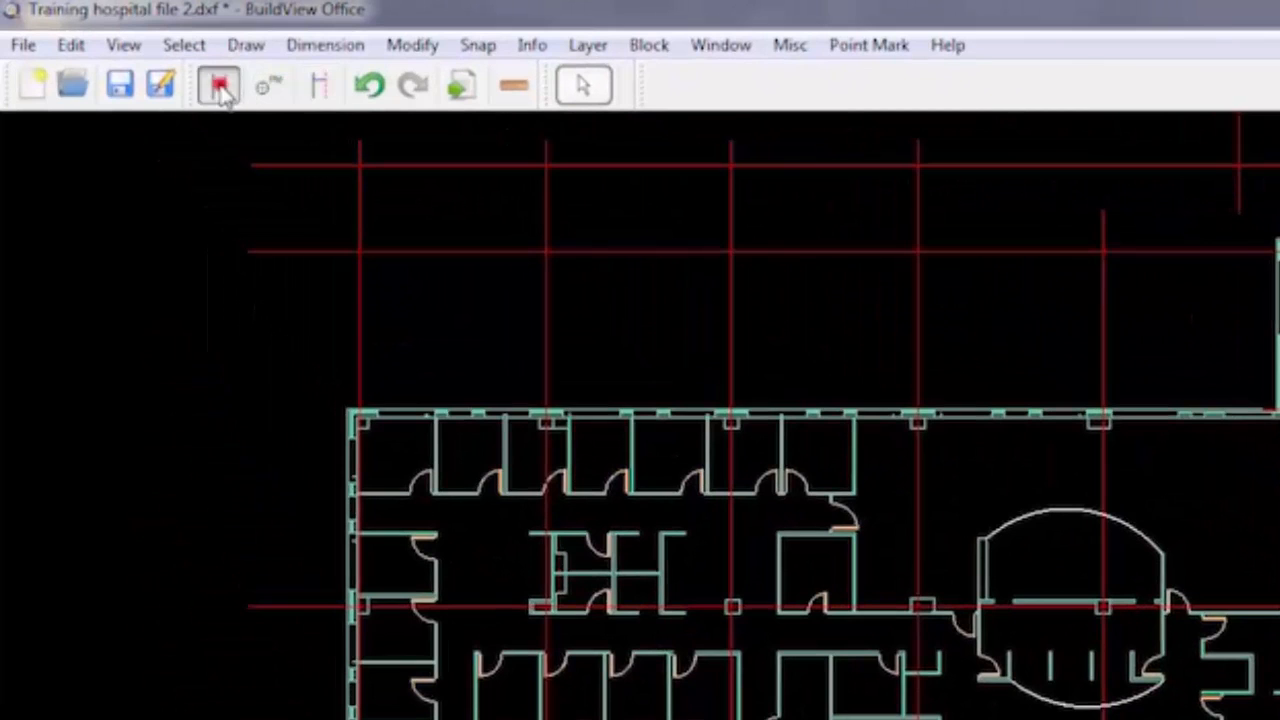
Step: Offset a control line 24 from a red grid line, replacing the 360 distance
{"action": "left_click", "coordinate": [220, 86]}
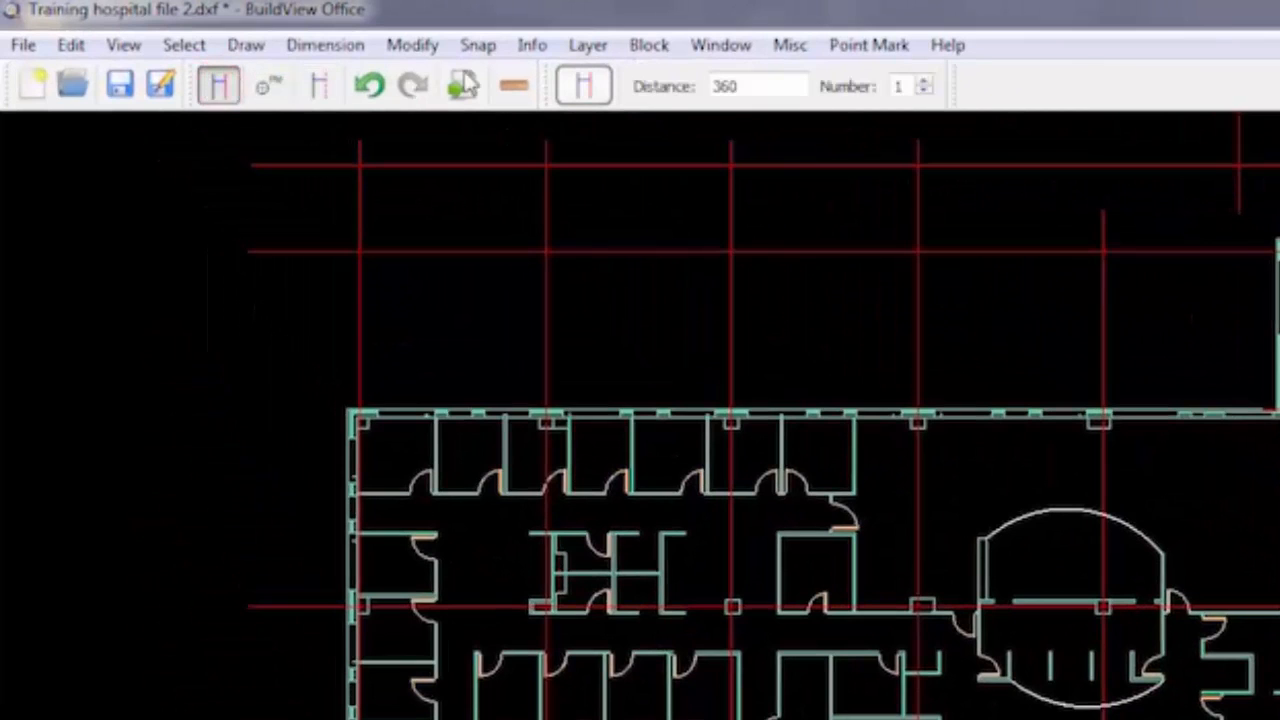
{"action": "double_click", "coordinate": [752, 86]}
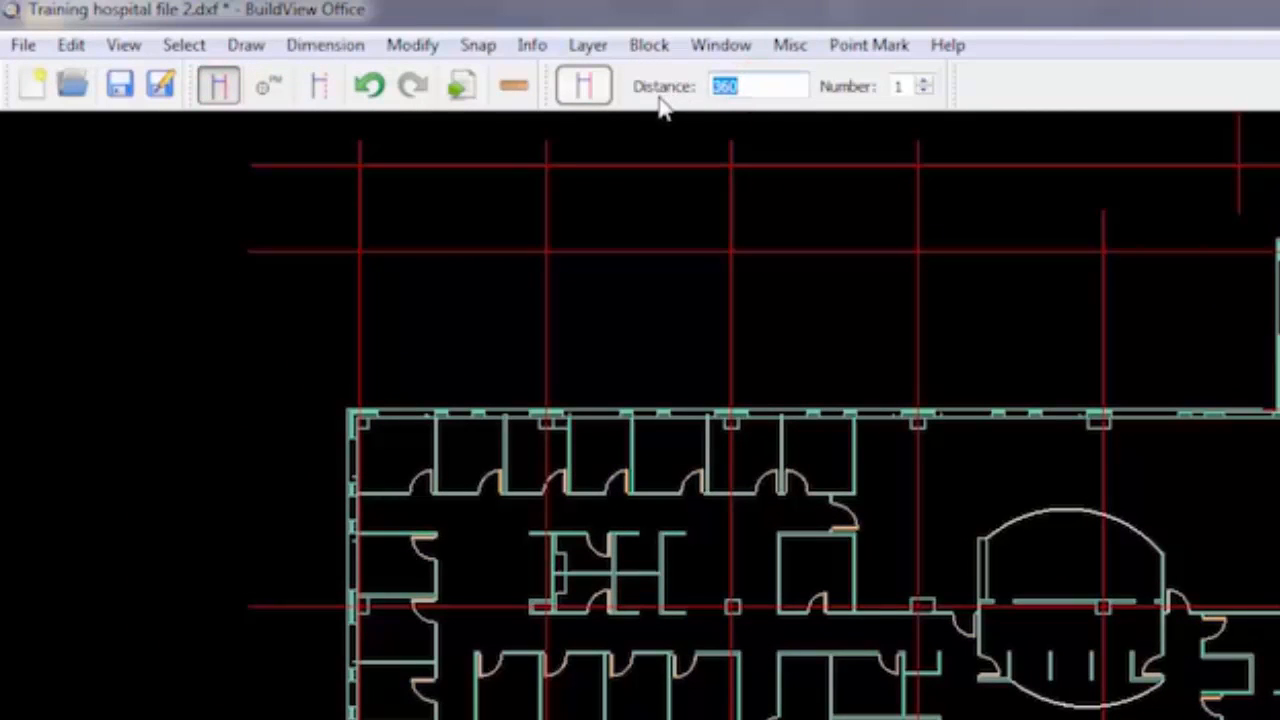
{"action": "type", "text": "24"}
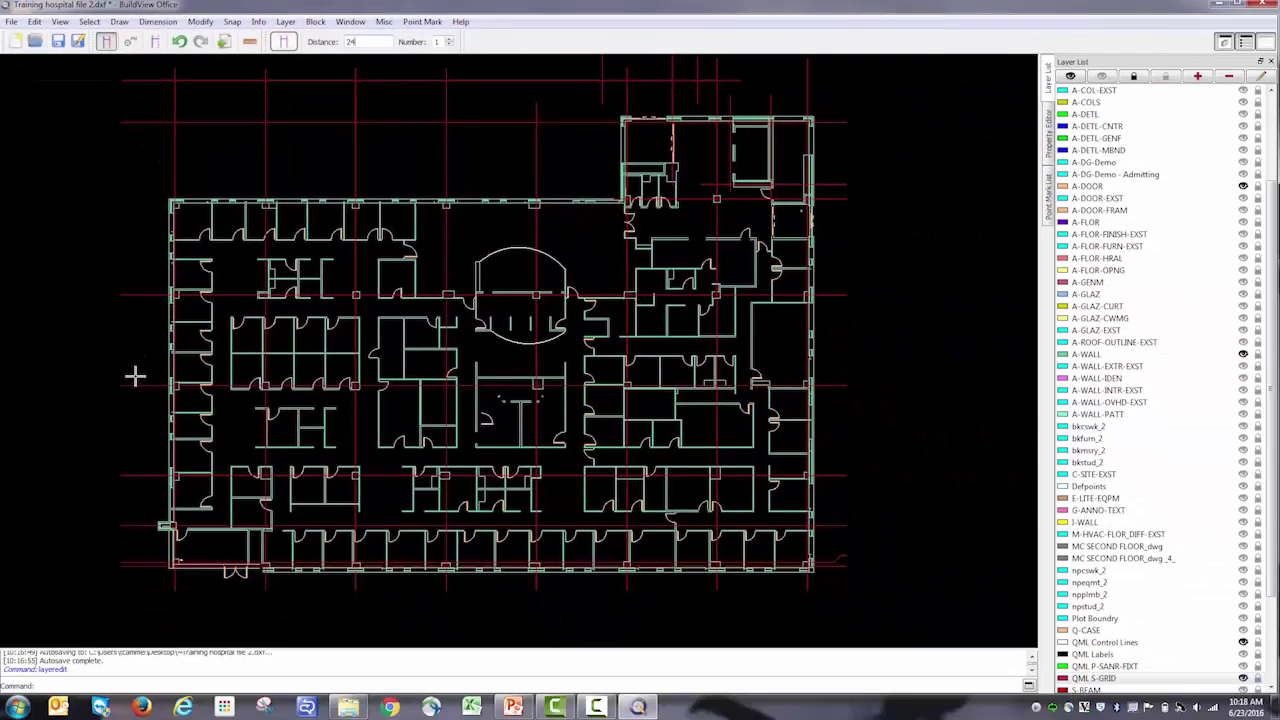
{"action": "left_click", "coordinate": [136, 384]}
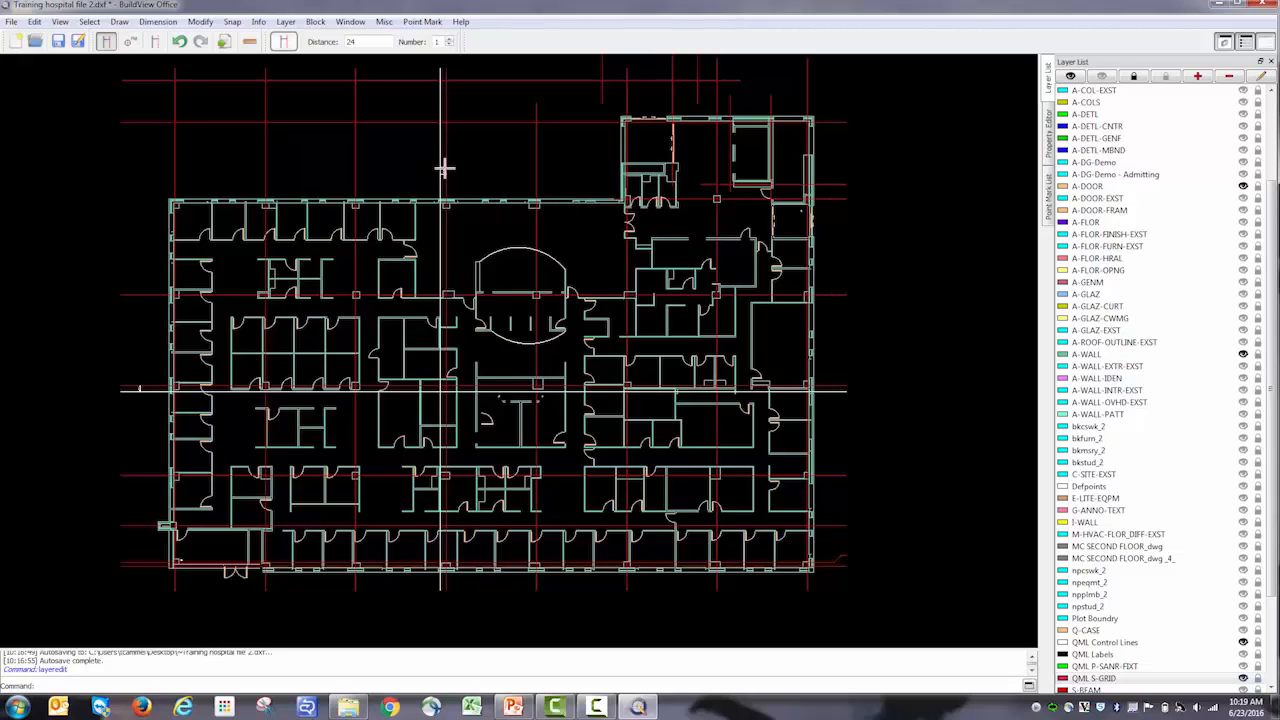
{"action": "key", "text": "Escape"}
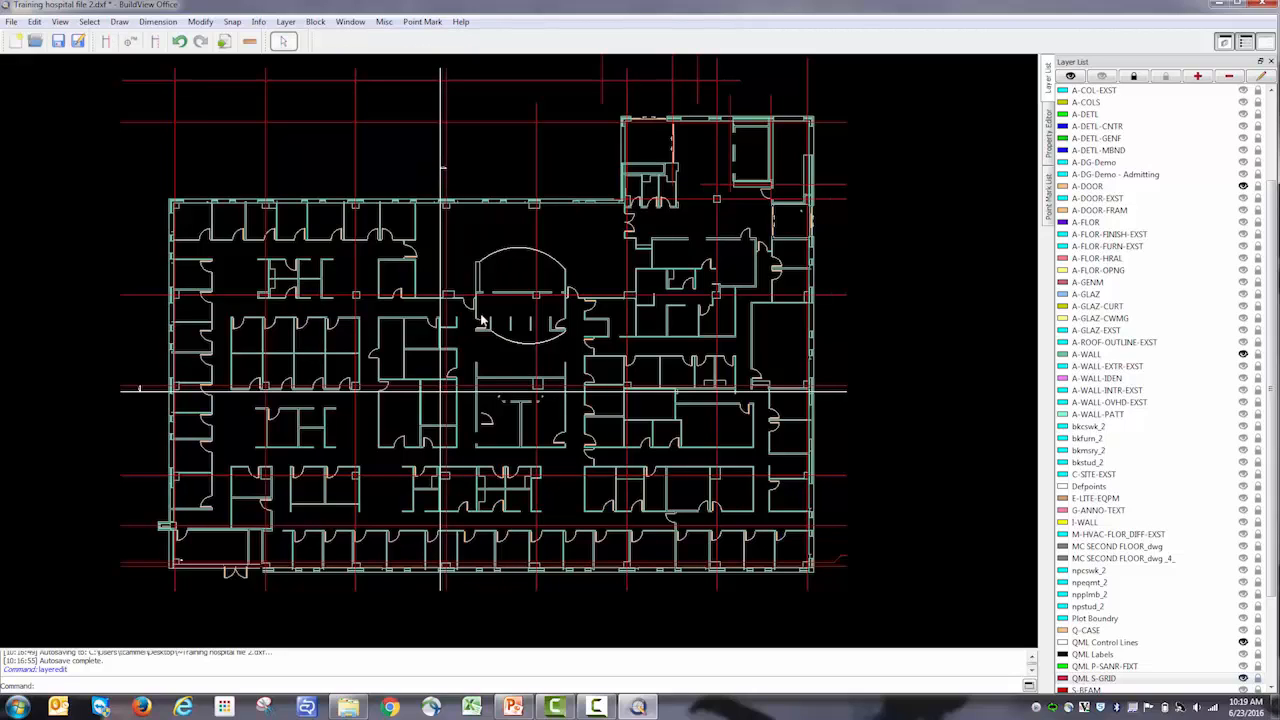
{"action": "scroll", "coordinate": [442, 395], "scroll_direction": "up", "scroll_amount": 1}
{"action": "scroll", "coordinate": [448, 402], "scroll_direction": "up", "scroll_amount": 1}
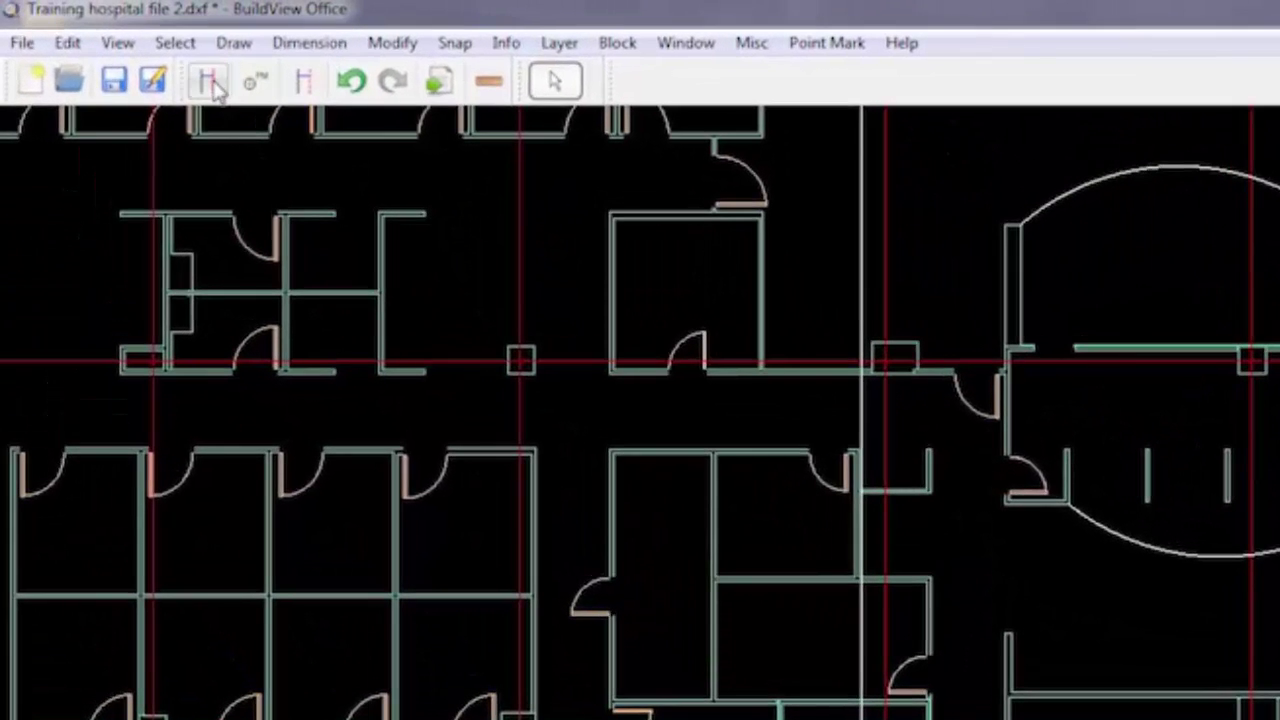
Step: Offset a horizontal control line across the top of the round central room
{"action": "left_click", "coordinate": [208, 81]}
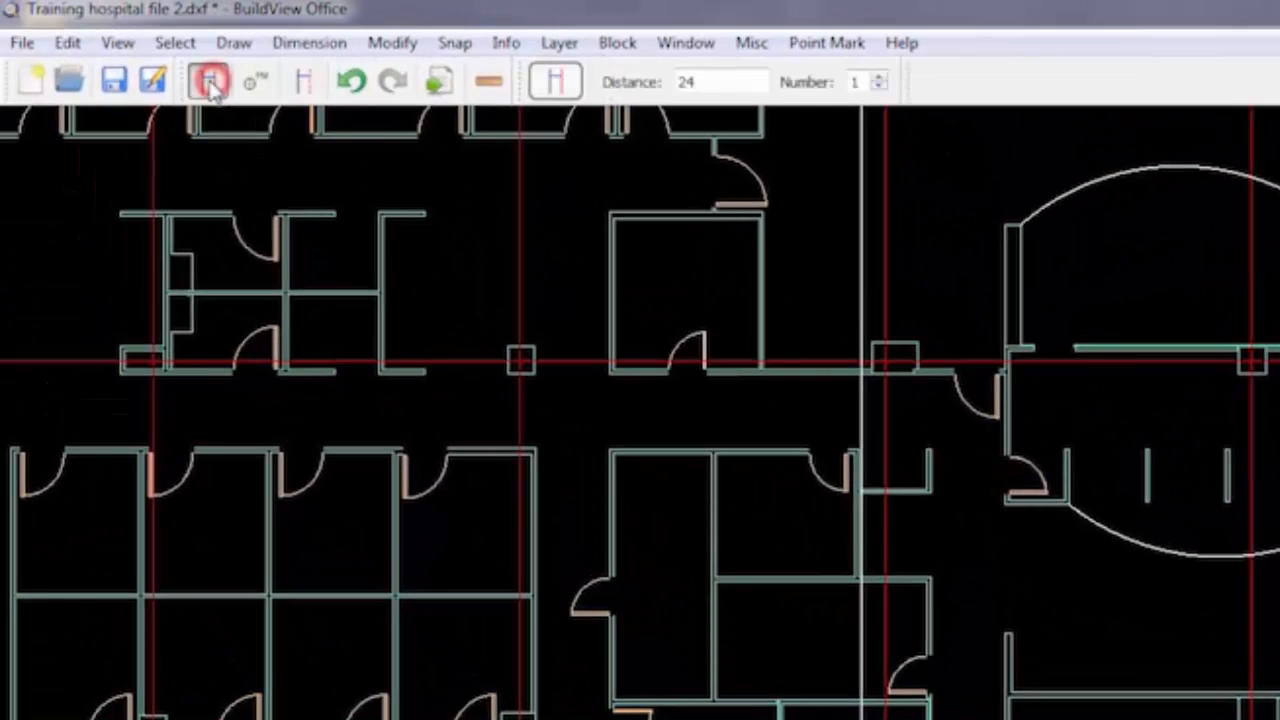
{"action": "double_click", "coordinate": [690, 82]}
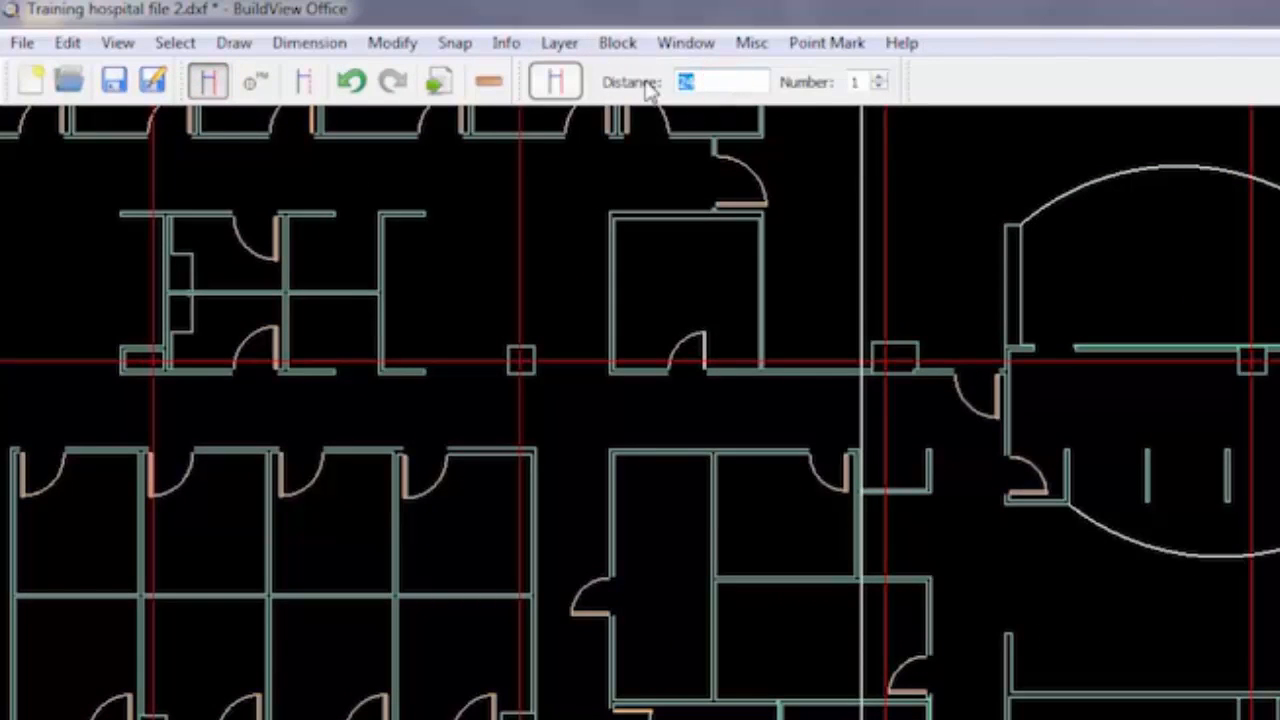
{"action": "type", "text": "36"}
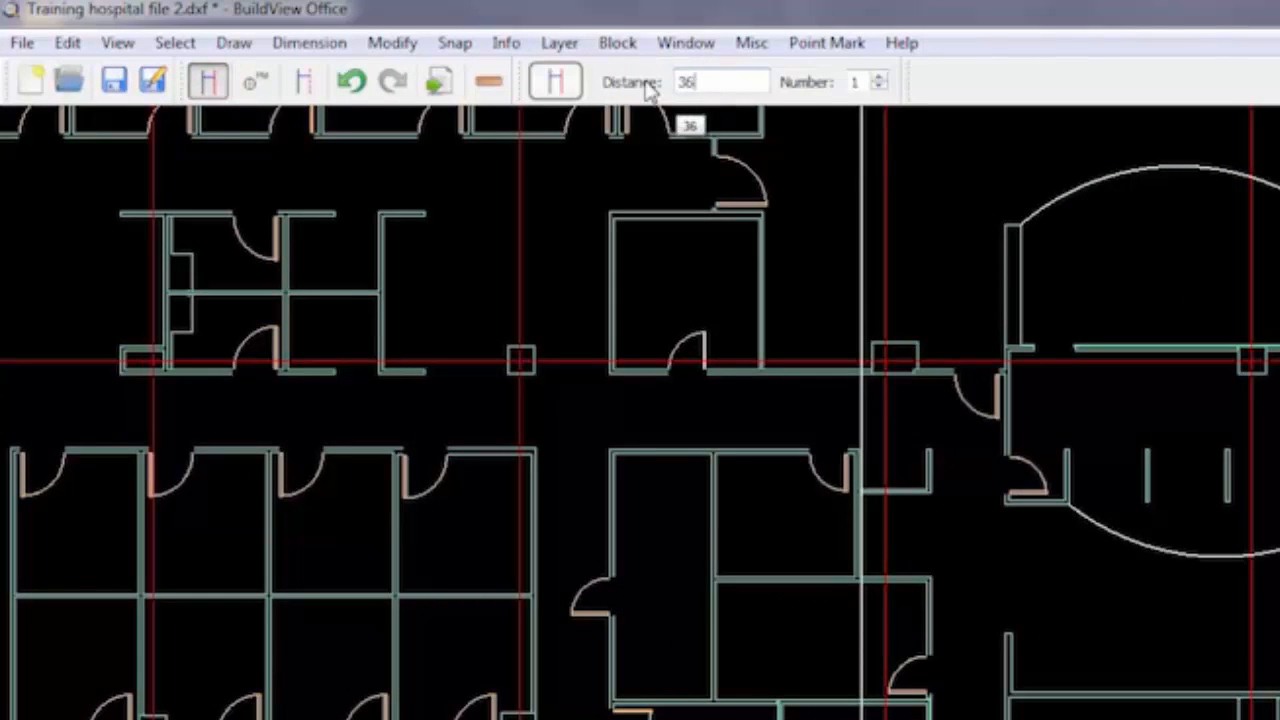
{"action": "type", "text": "0"}
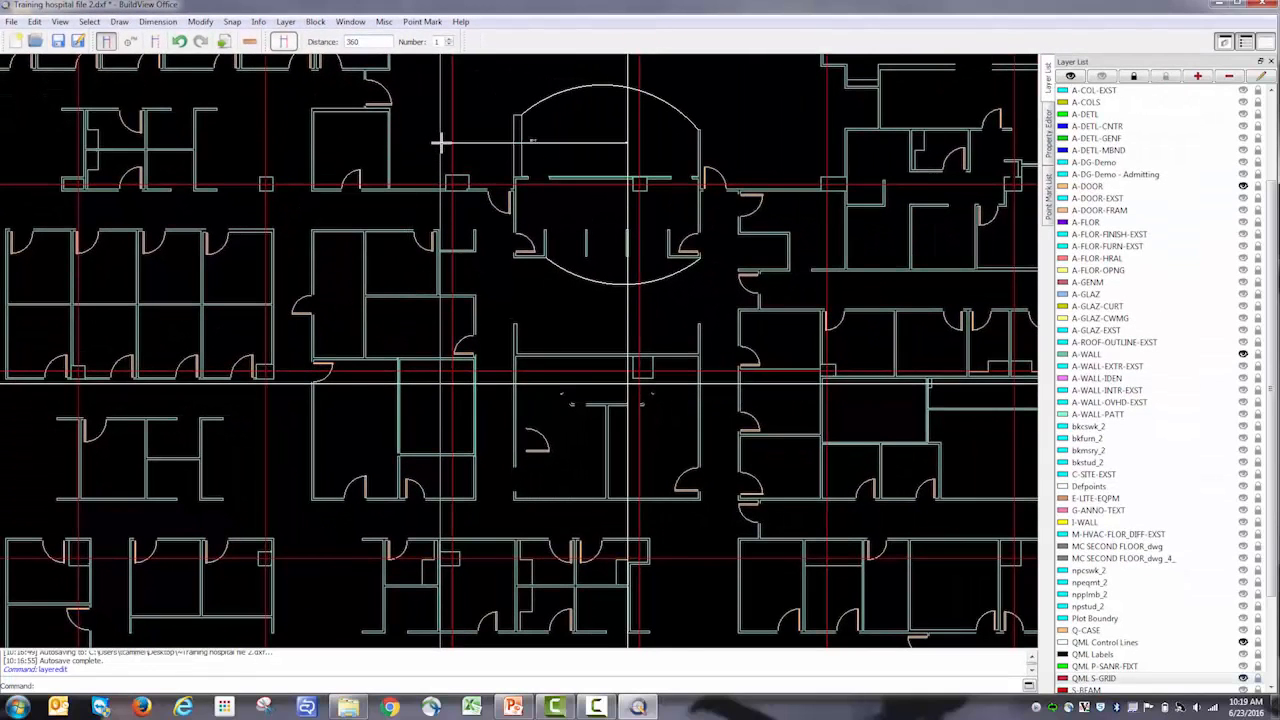
{"action": "left_click", "coordinate": [440, 143]}
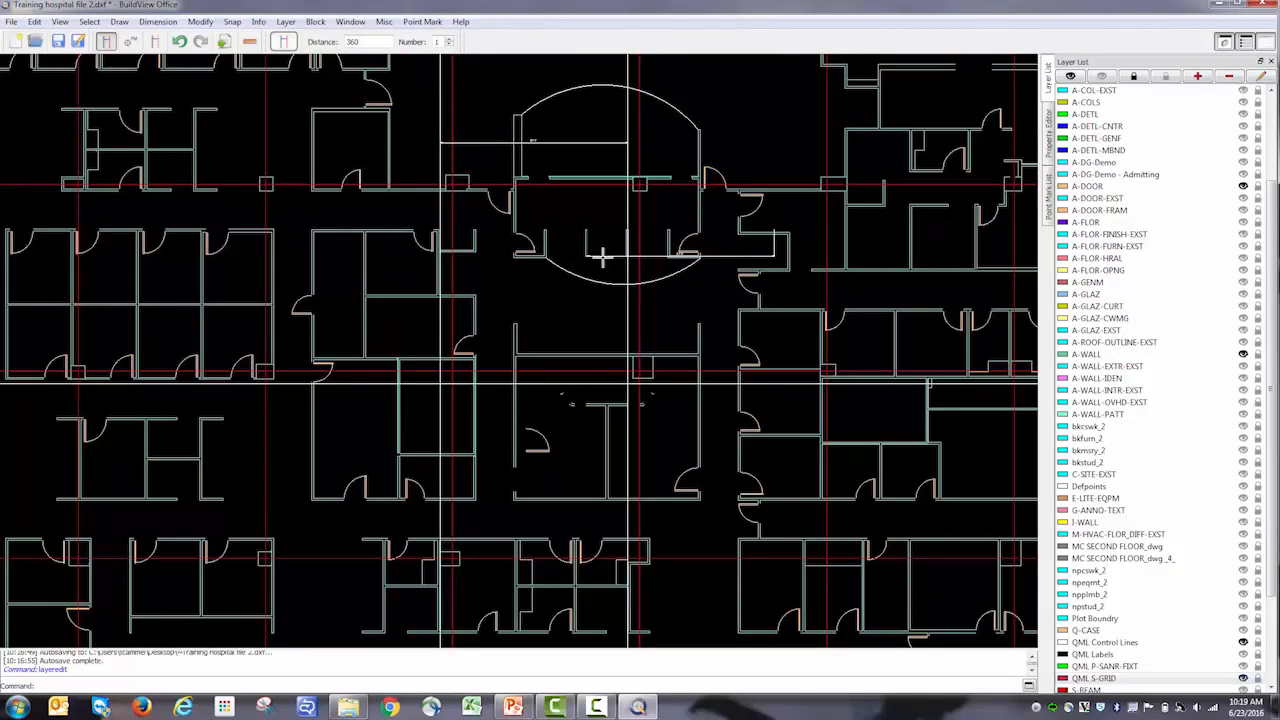
{"action": "key", "text": "Escape"}
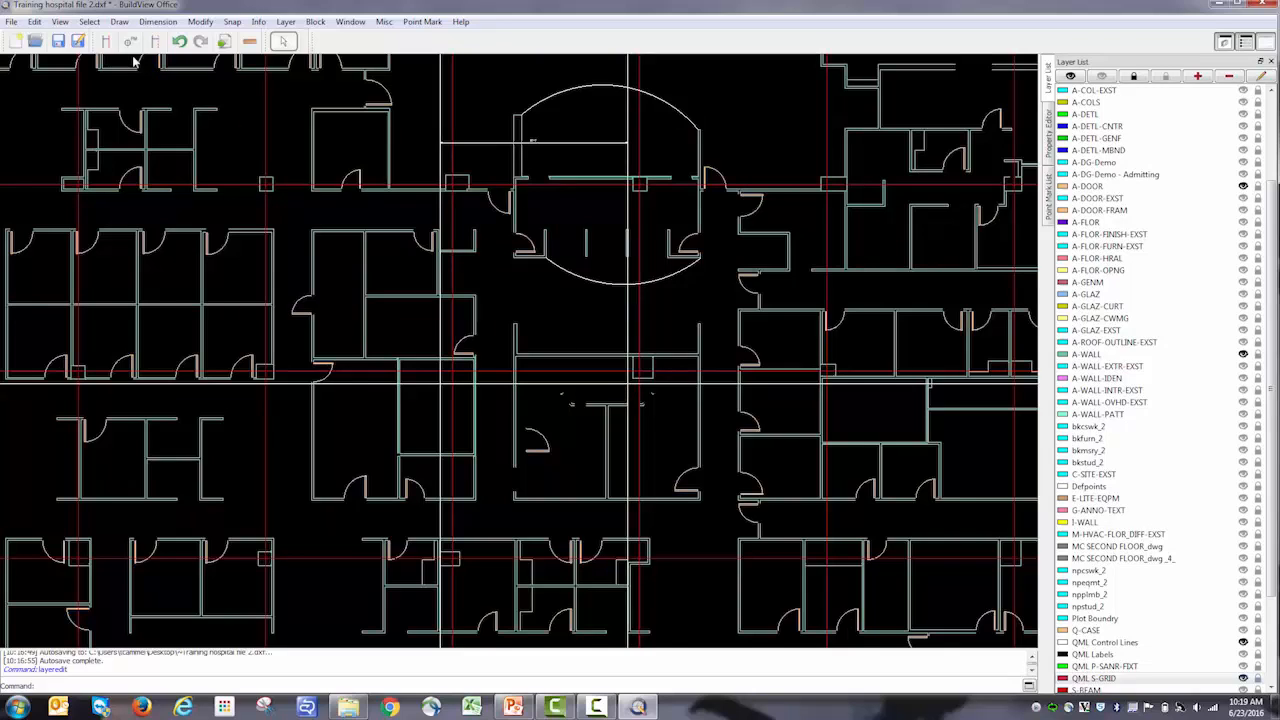
{"action": "scroll", "coordinate": [135, 58], "scroll_direction": "up", "scroll_amount": 1}
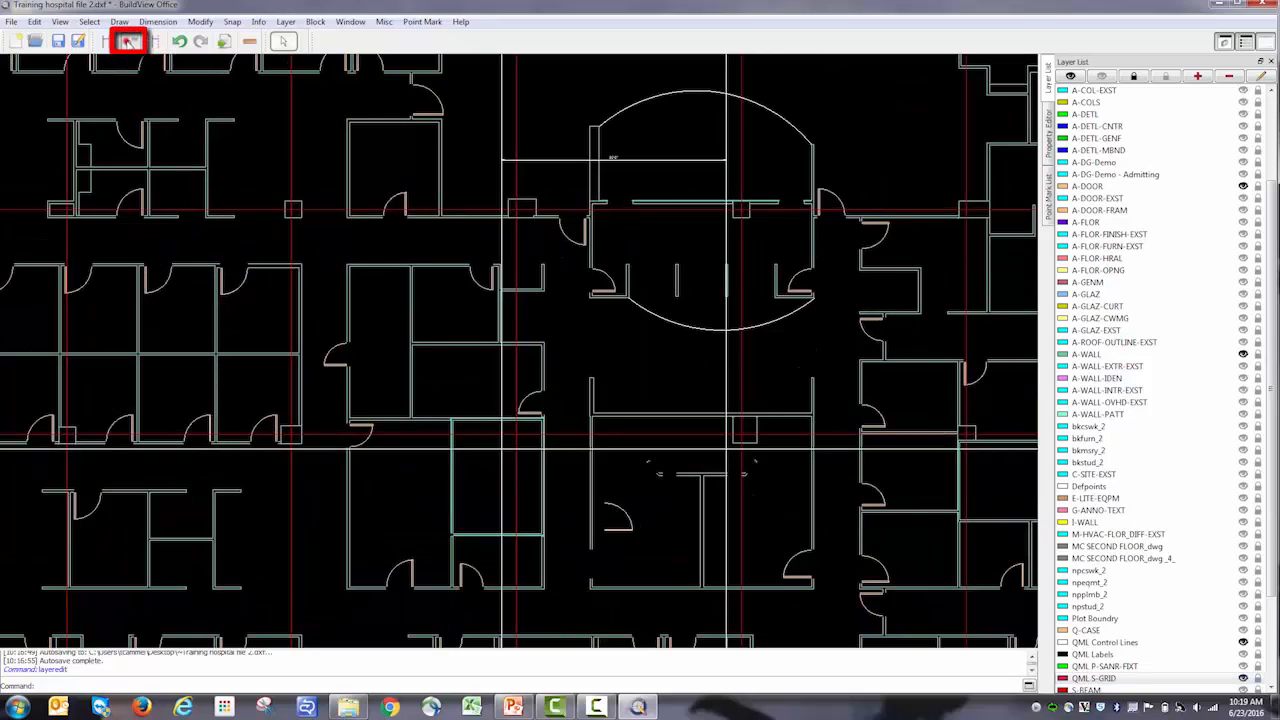
Step: Place point marks at two control-line intersections below the round room
{"action": "left_click", "coordinate": [130, 43]}
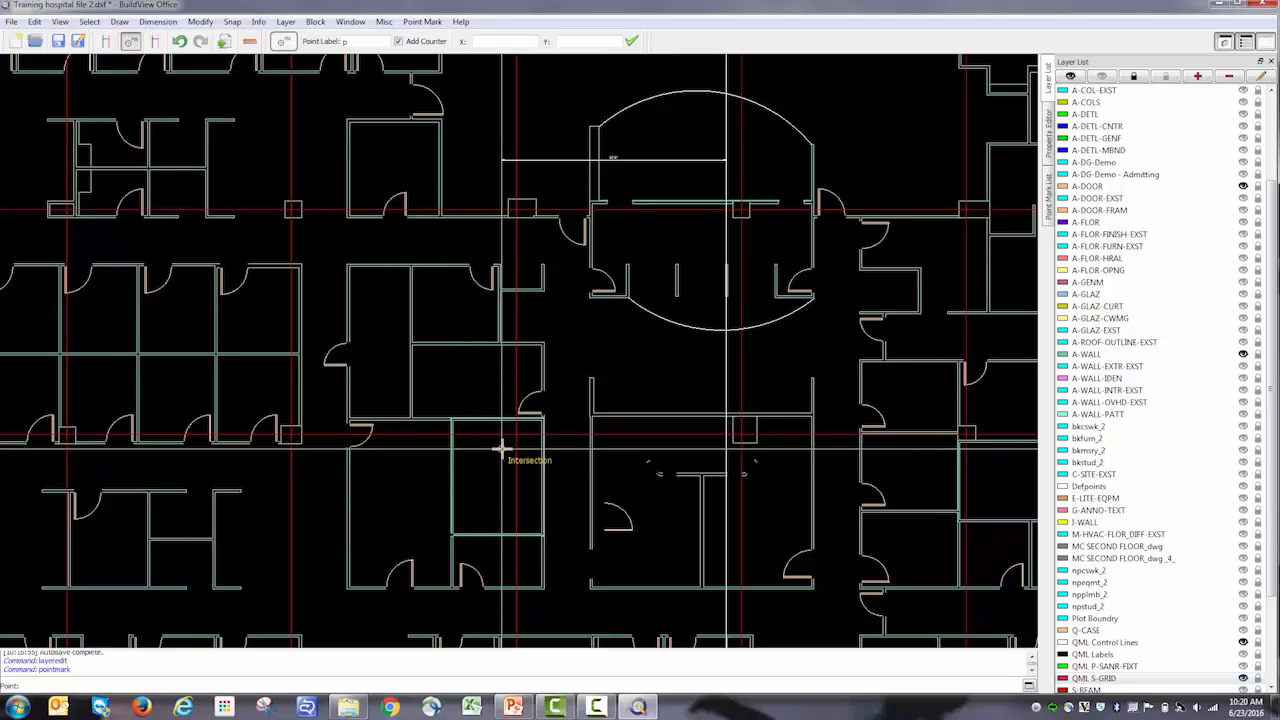
{"action": "scroll", "coordinate": [502, 449], "scroll_direction": "up", "scroll_amount": 1}
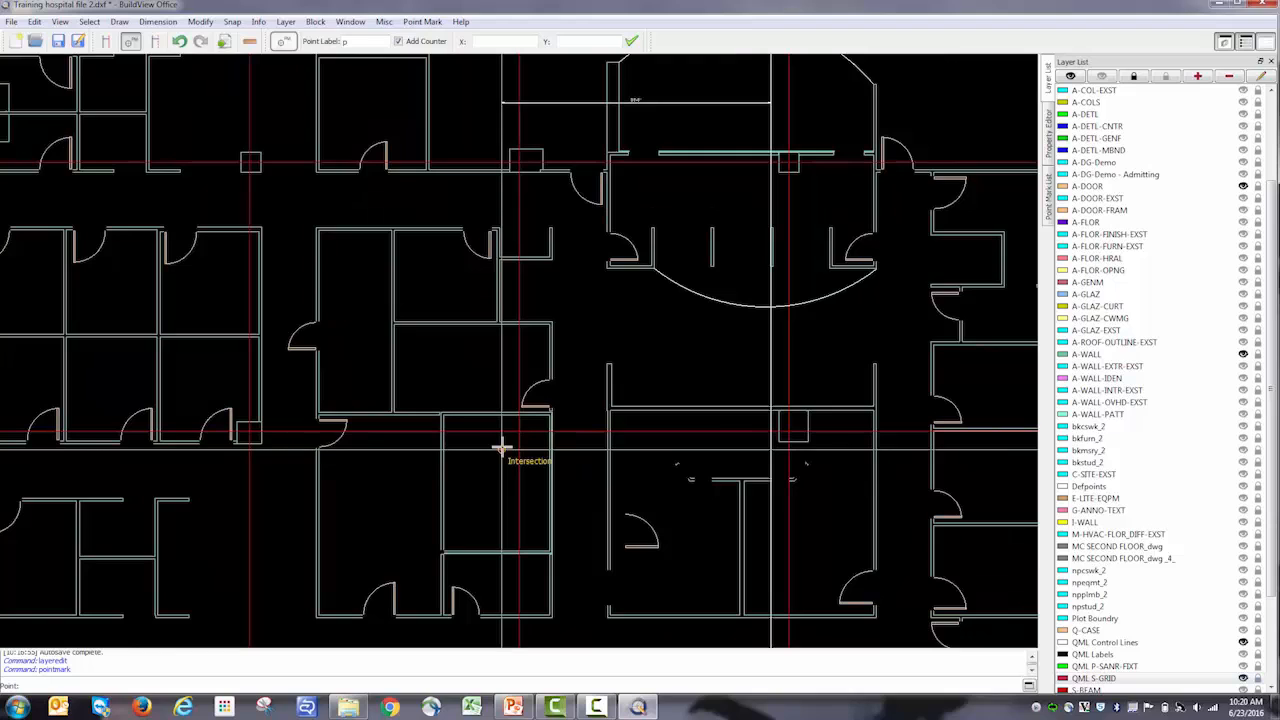
{"action": "left_click", "coordinate": [502, 449]}
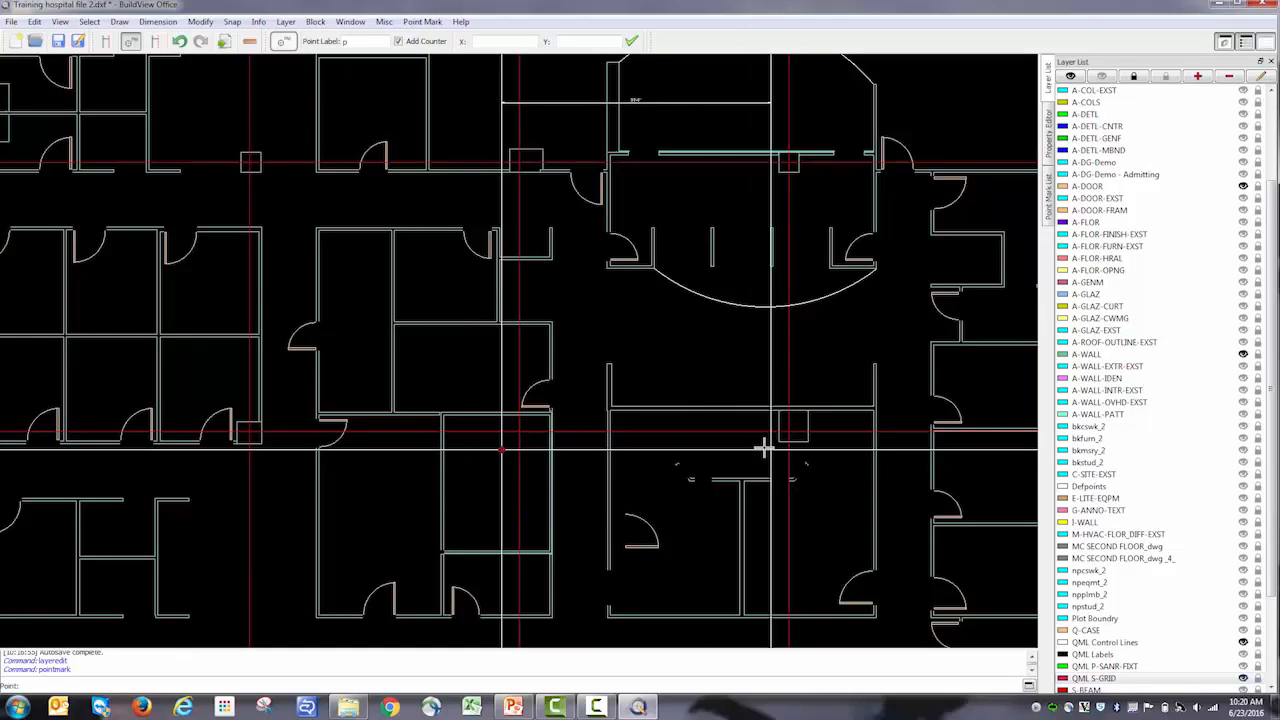
{"action": "scroll", "coordinate": [765, 449], "scroll_direction": "up", "scroll_amount": 2}
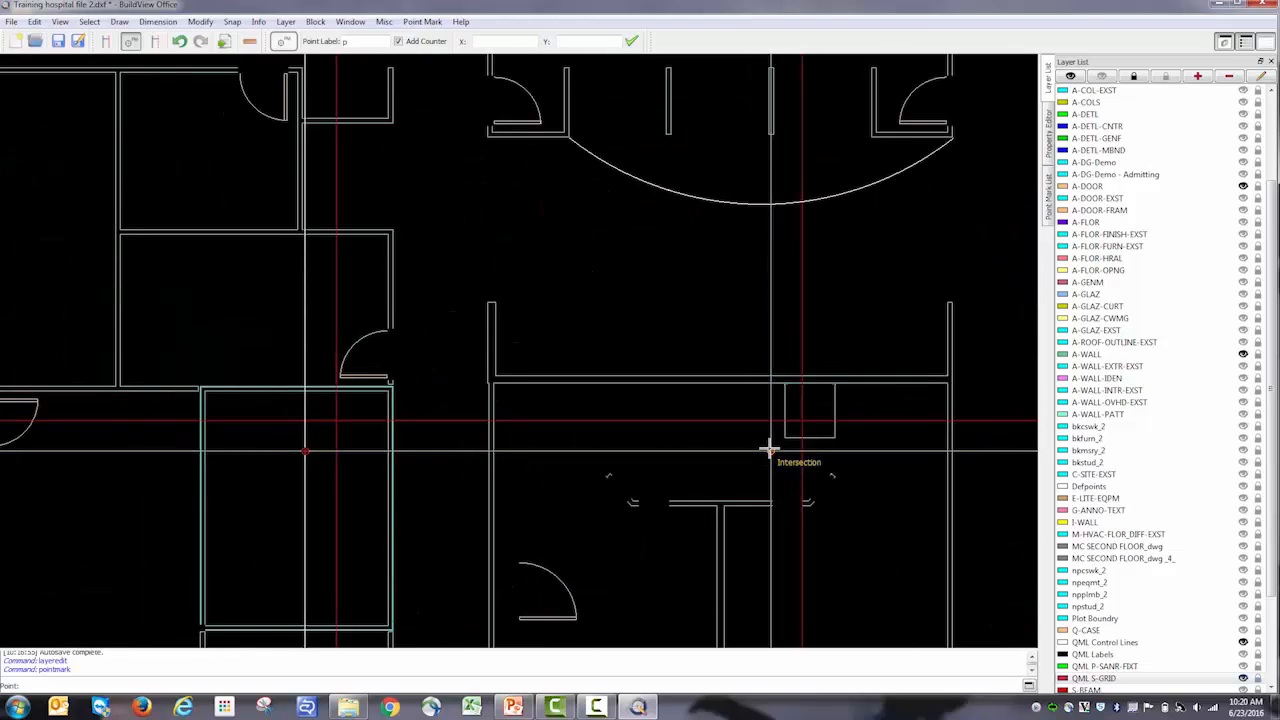
{"action": "left_click", "coordinate": [768, 449]}
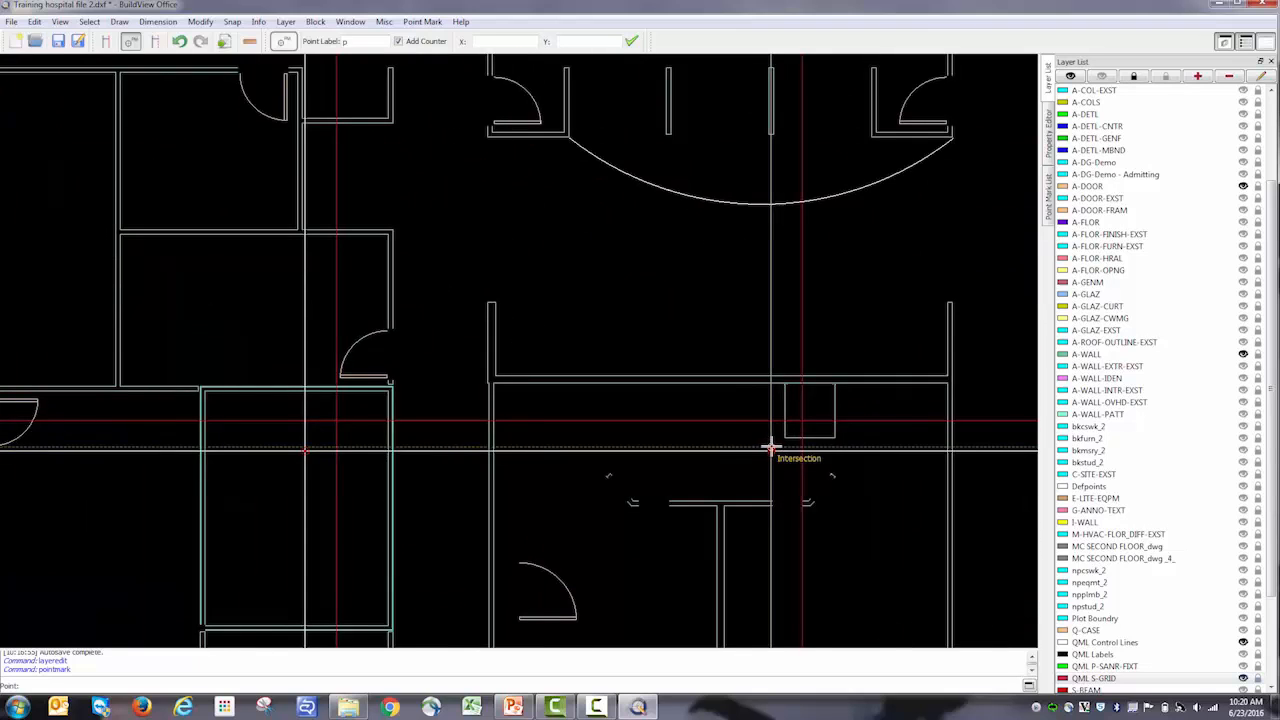
{"action": "scroll", "coordinate": [775, 452], "scroll_direction": "down", "scroll_amount": 2}
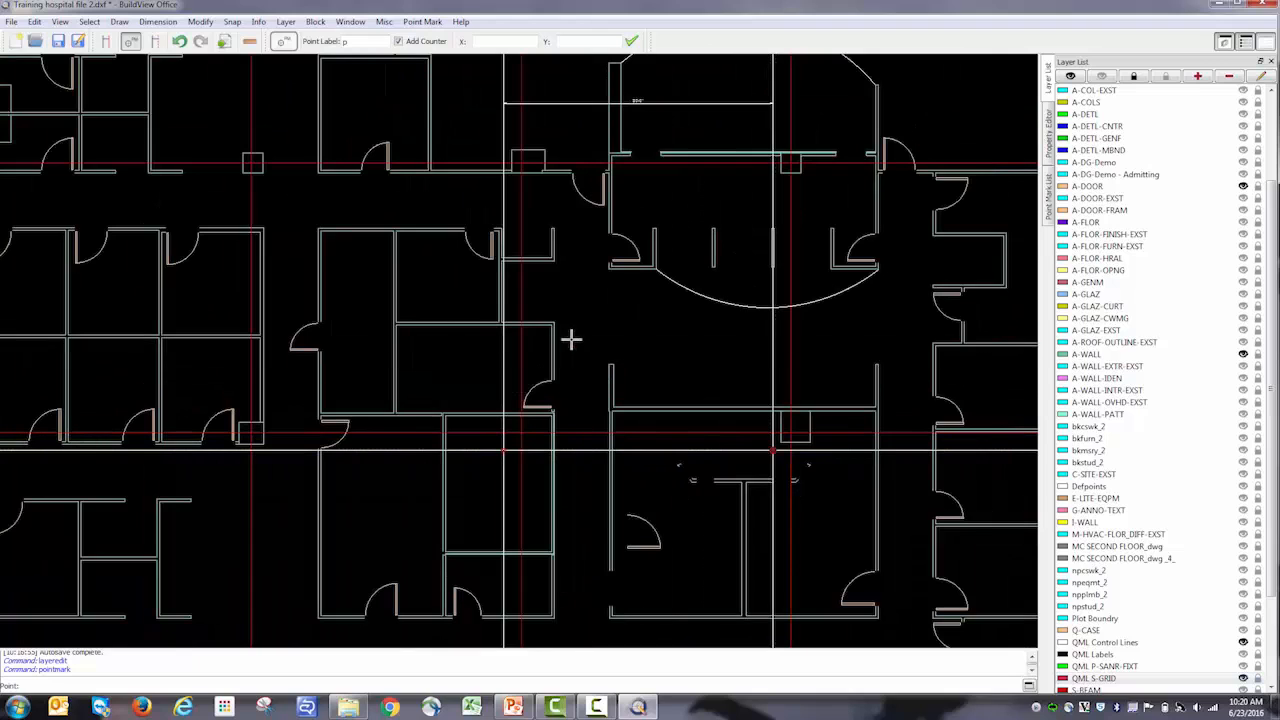
{"action": "scroll", "coordinate": [460, 320], "scroll_direction": "up", "scroll_amount": 1}
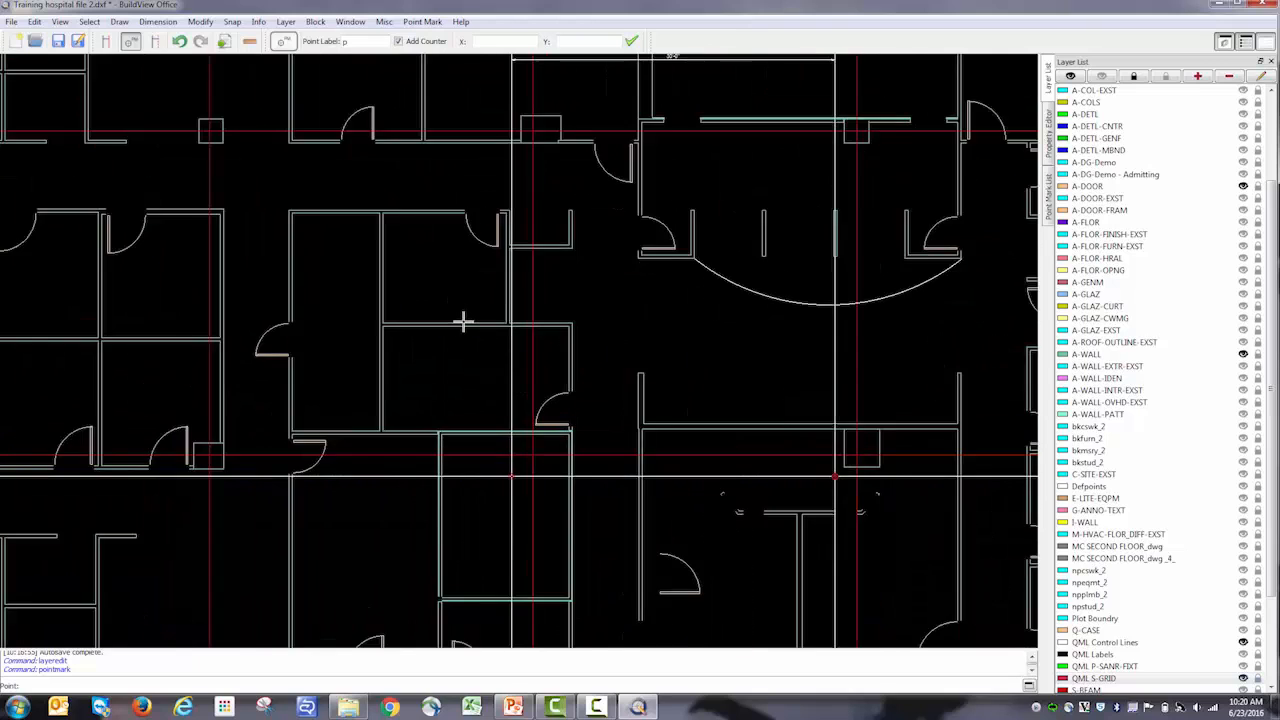
{"action": "scroll", "coordinate": [460, 320], "scroll_direction": "up", "scroll_amount": 1}
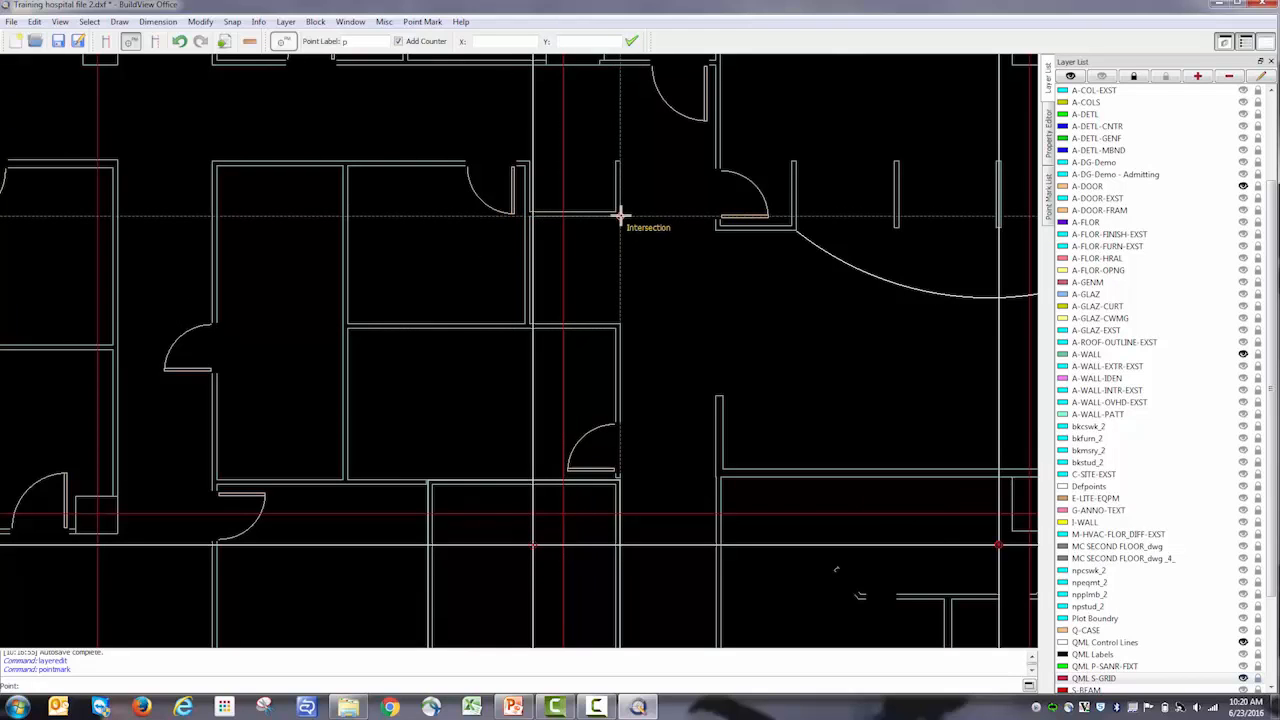
{"action": "scroll", "coordinate": [607, 282], "scroll_direction": "down", "scroll_amount": 1}
{"action": "scroll", "coordinate": [607, 282], "scroll_direction": "down", "scroll_amount": 1}
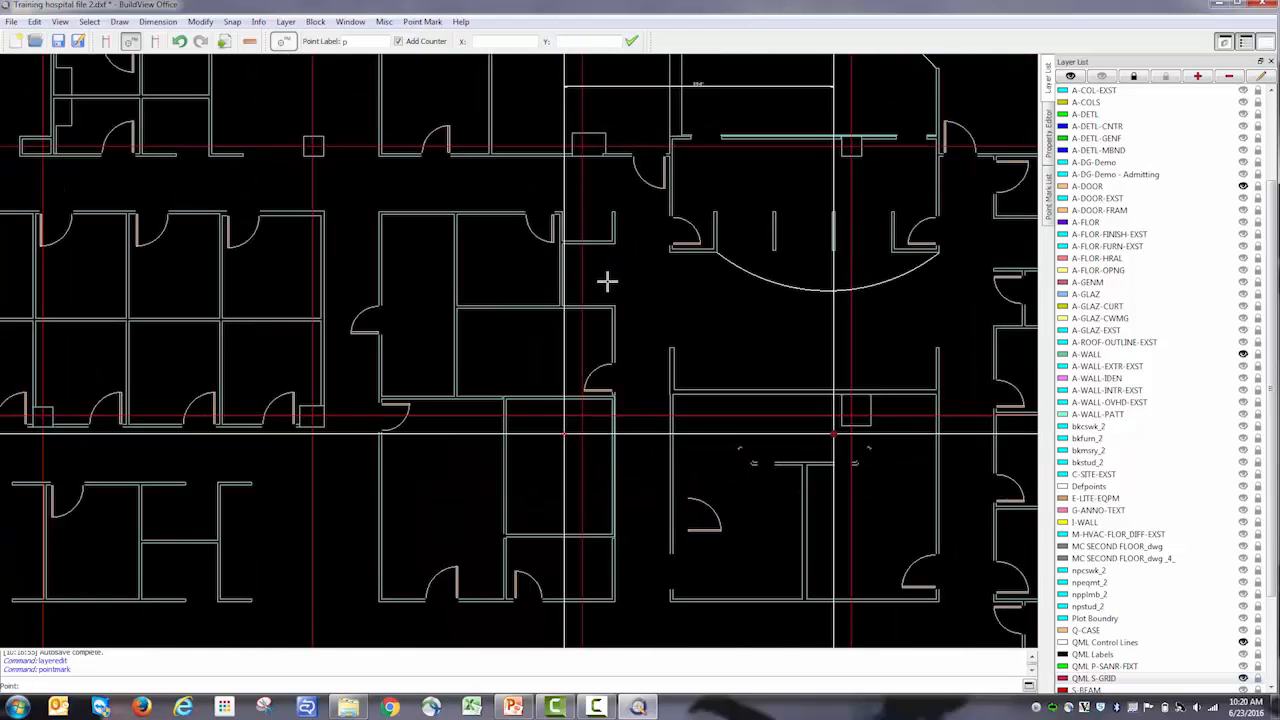
{"action": "scroll", "coordinate": [607, 282], "scroll_direction": "down", "scroll_amount": 1}
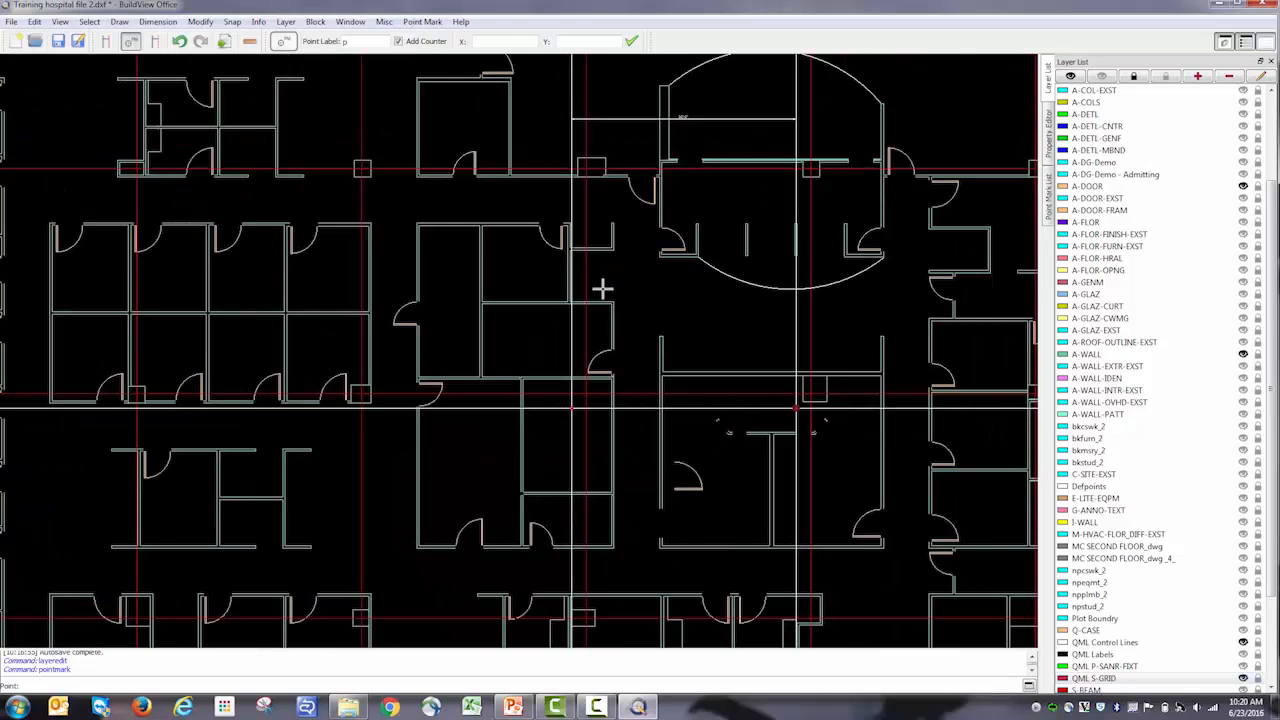
{"action": "scroll", "coordinate": [605, 290], "scroll_direction": "down", "scroll_amount": 1}
{"action": "scroll", "coordinate": [603, 295], "scroll_direction": "down", "scroll_amount": 1}
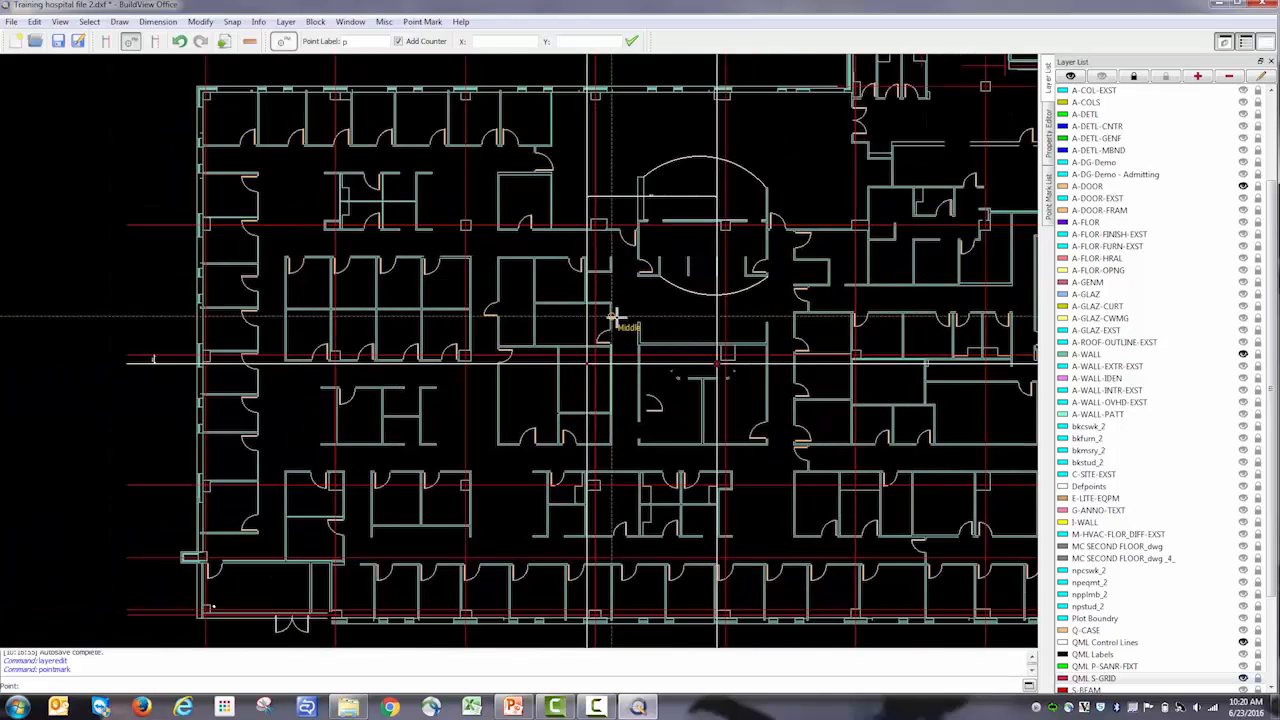
{"action": "scroll", "coordinate": [603, 295], "scroll_direction": "down", "scroll_amount": 1}
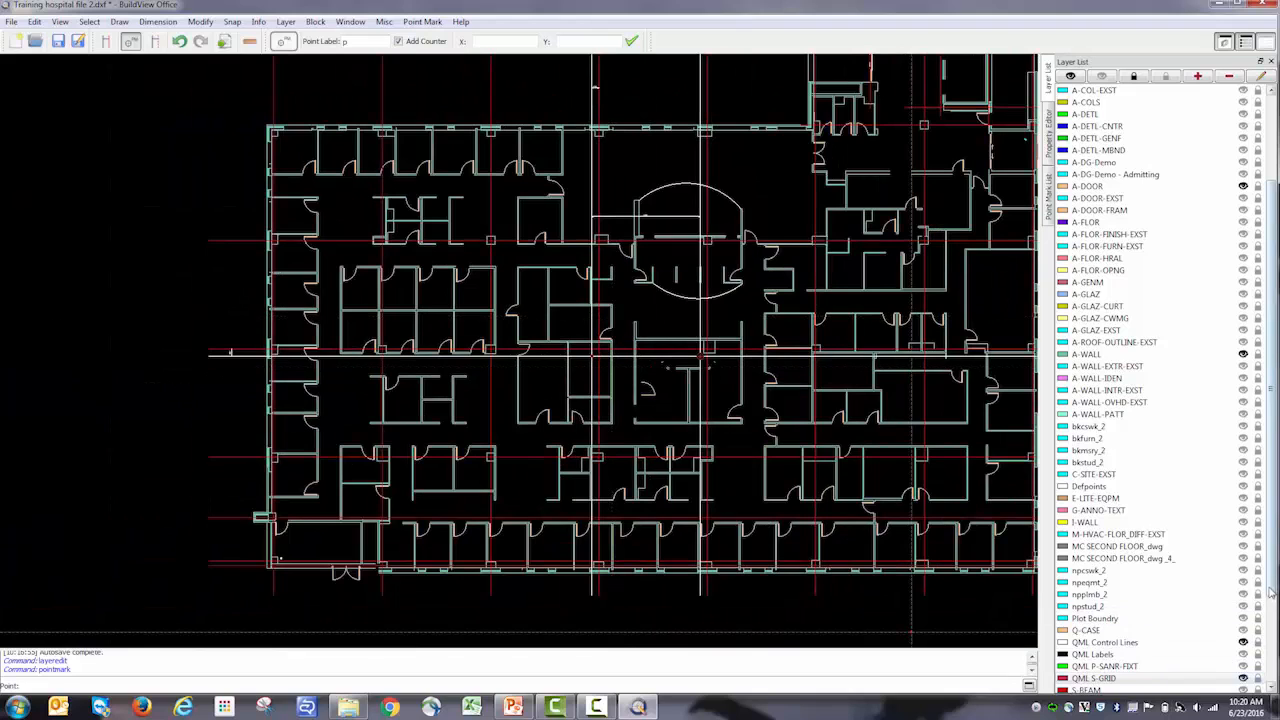
{"action": "scroll", "coordinate": [1200, 600], "scroll_direction": "down", "scroll_amount": 3}
{"action": "left_click", "coordinate": [1243, 606]}
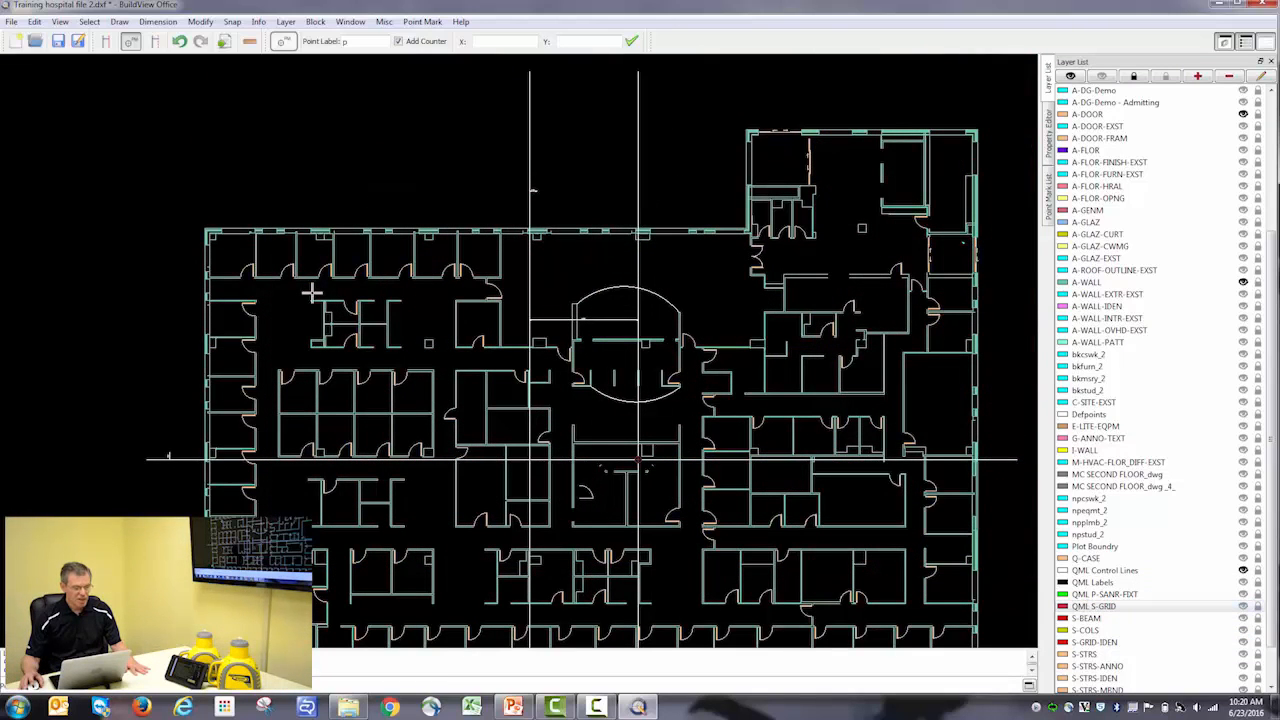
{"action": "scroll", "coordinate": [228, 258], "scroll_direction": "up", "scroll_amount": 3}
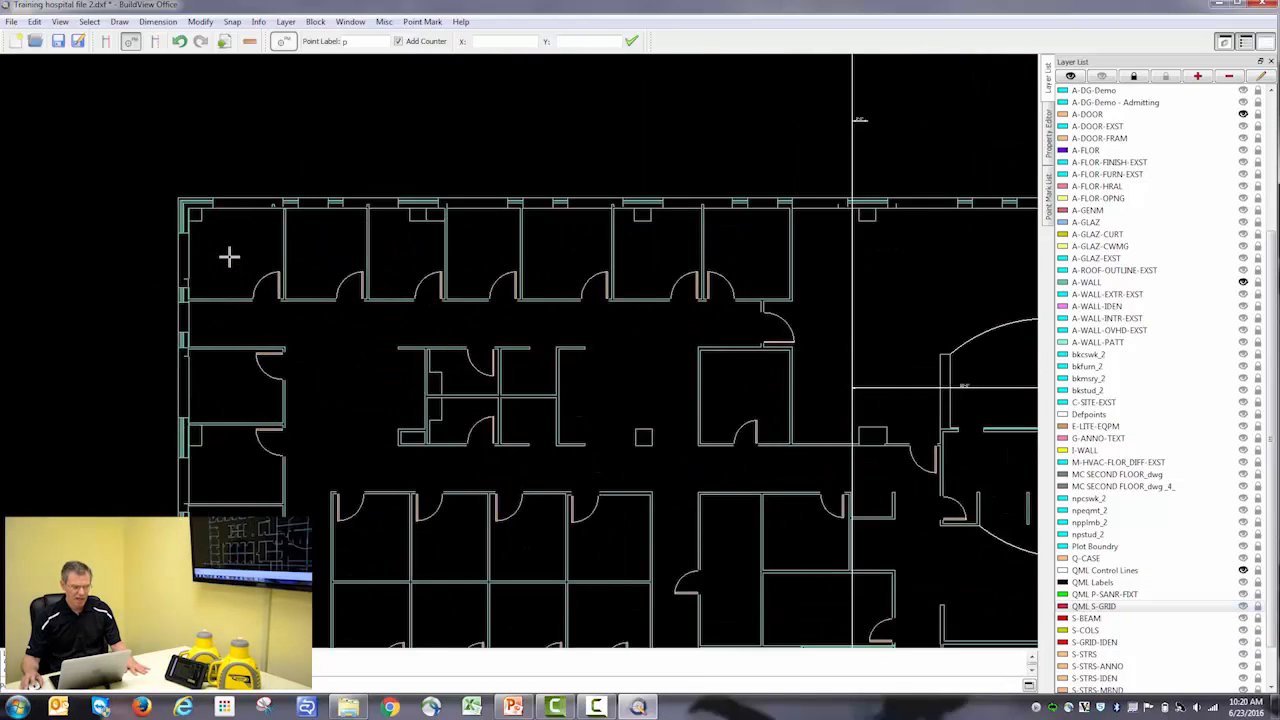
{"action": "scroll", "coordinate": [228, 258], "scroll_direction": "up", "scroll_amount": 2}
{"action": "scroll", "coordinate": [228, 258], "scroll_direction": "up", "scroll_amount": 1}
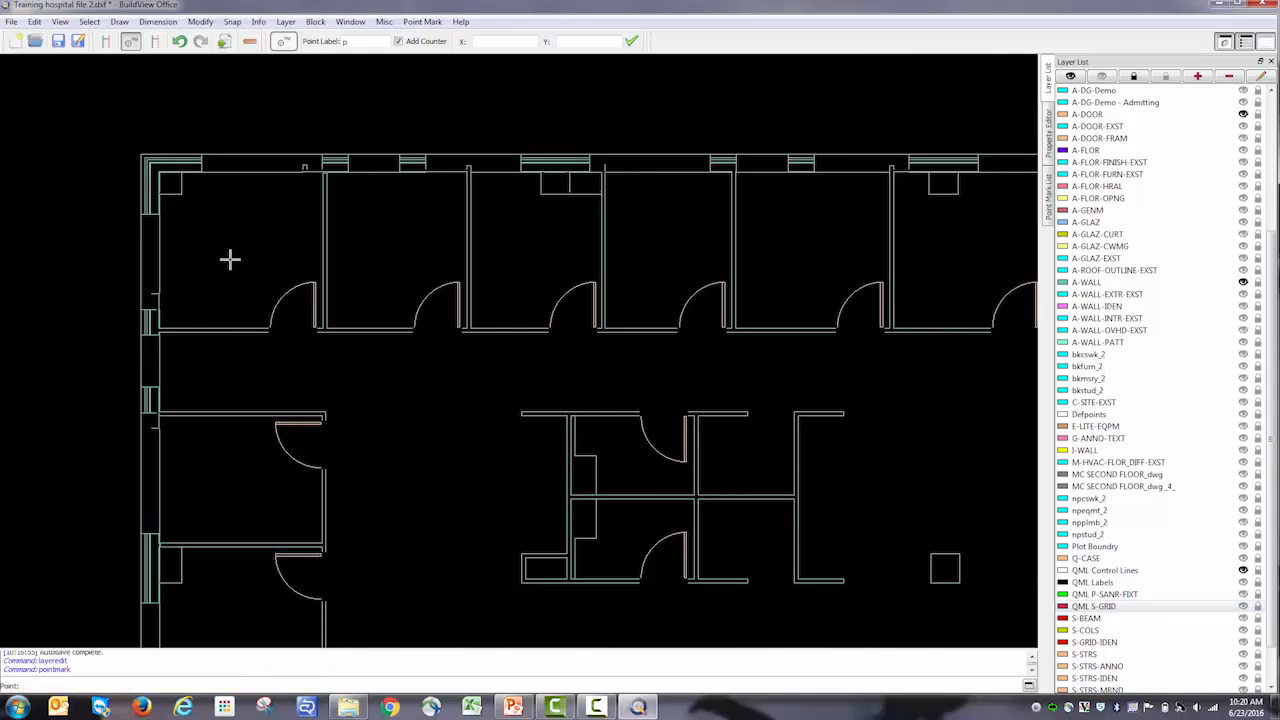
Step: Show the I-WALL layer and mark three wall corners of the top-left rooms
{"action": "left_click", "coordinate": [1243, 450]}
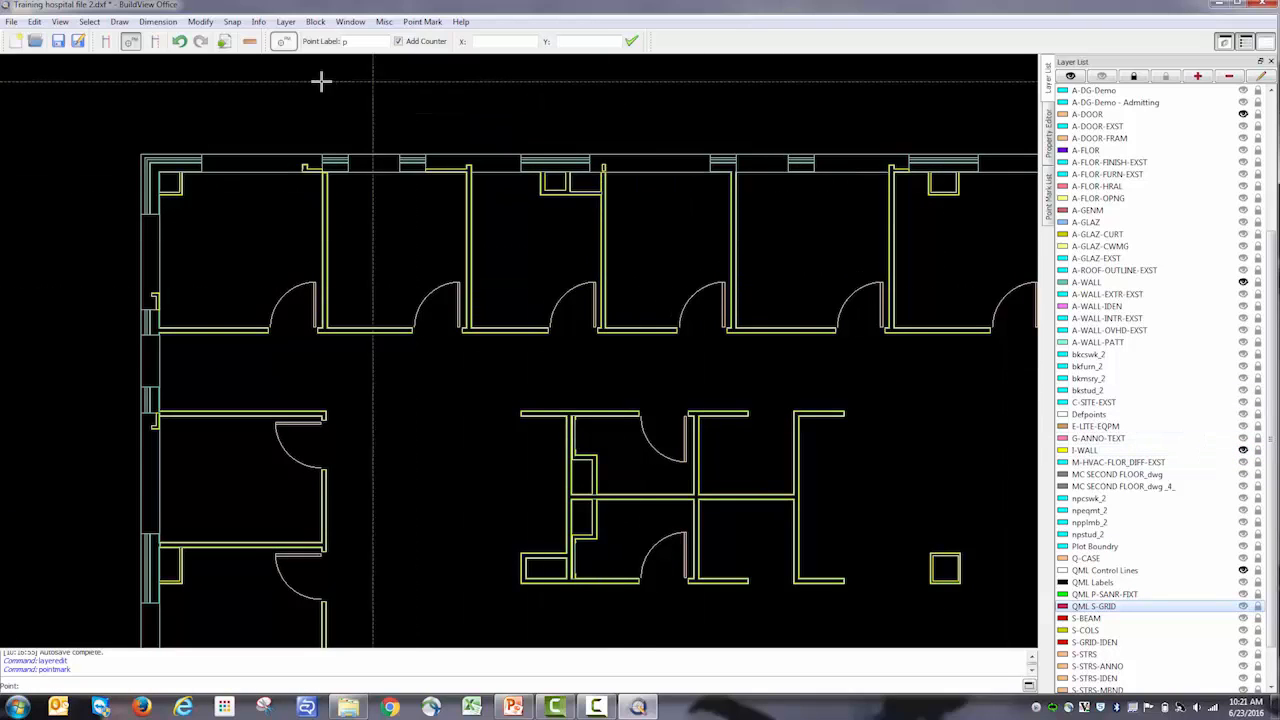
{"action": "left_click", "coordinate": [132, 44]}
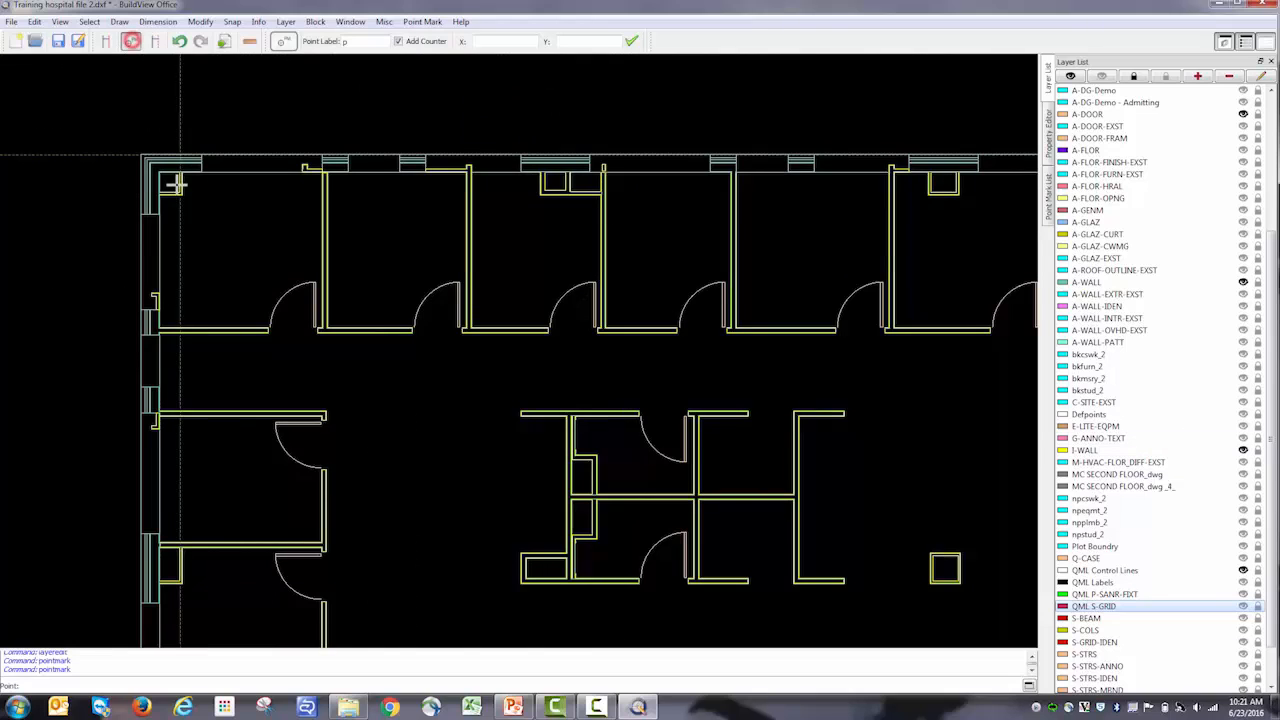
{"action": "scroll", "coordinate": [180, 187], "scroll_direction": "up", "scroll_amount": 2}
{"action": "scroll", "coordinate": [180, 187], "scroll_direction": "up", "scroll_amount": 2}
{"action": "scroll", "coordinate": [180, 187], "scroll_direction": "up", "scroll_amount": 2}
{"action": "scroll", "coordinate": [180, 187], "scroll_direction": "up", "scroll_amount": 1}
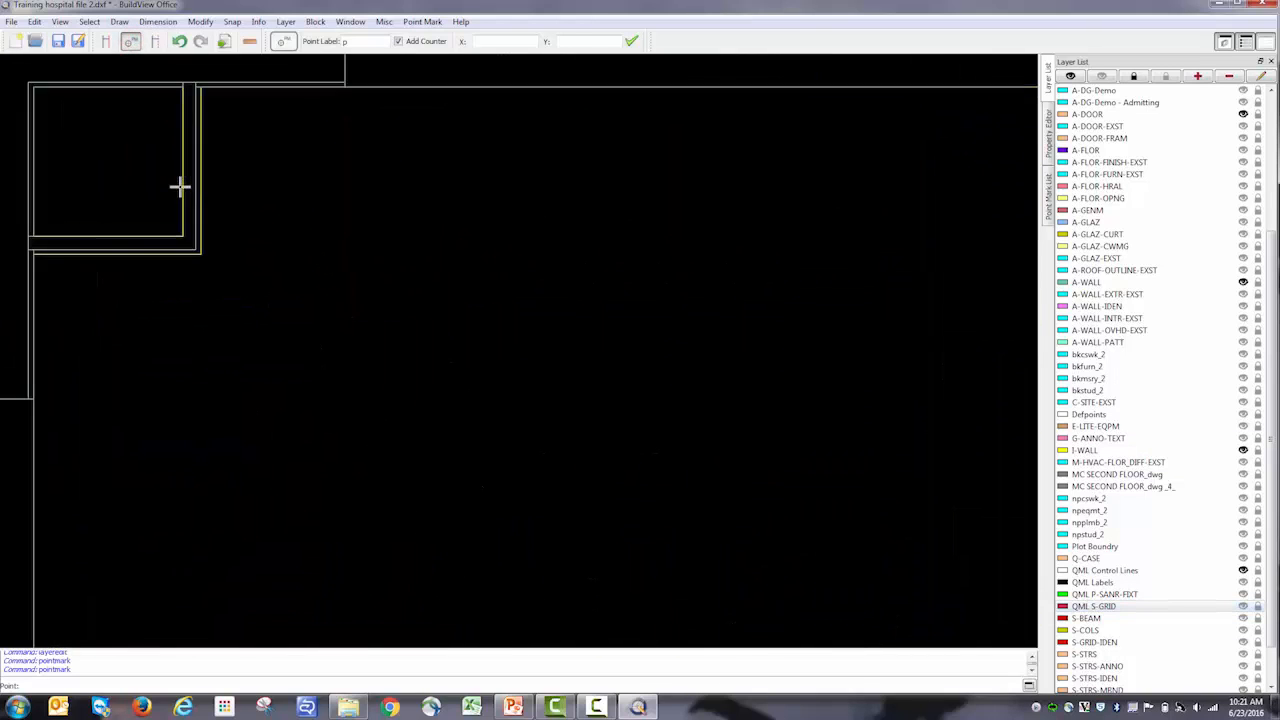
{"action": "scroll", "coordinate": [180, 187], "scroll_direction": "up", "scroll_amount": 1}
{"action": "scroll", "coordinate": [180, 180], "scroll_direction": "up", "scroll_amount": 1}
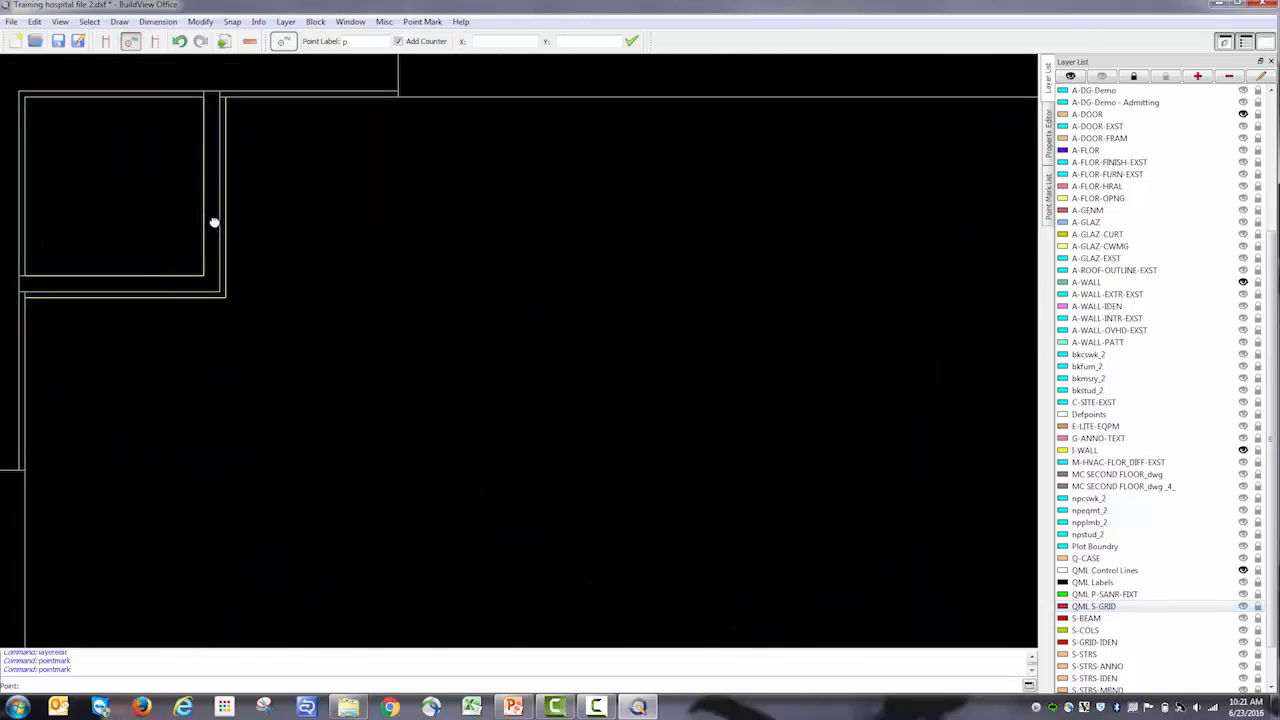
{"action": "middle_click_drag", "start_coordinate": [215, 110], "coordinate": [275, 200]}
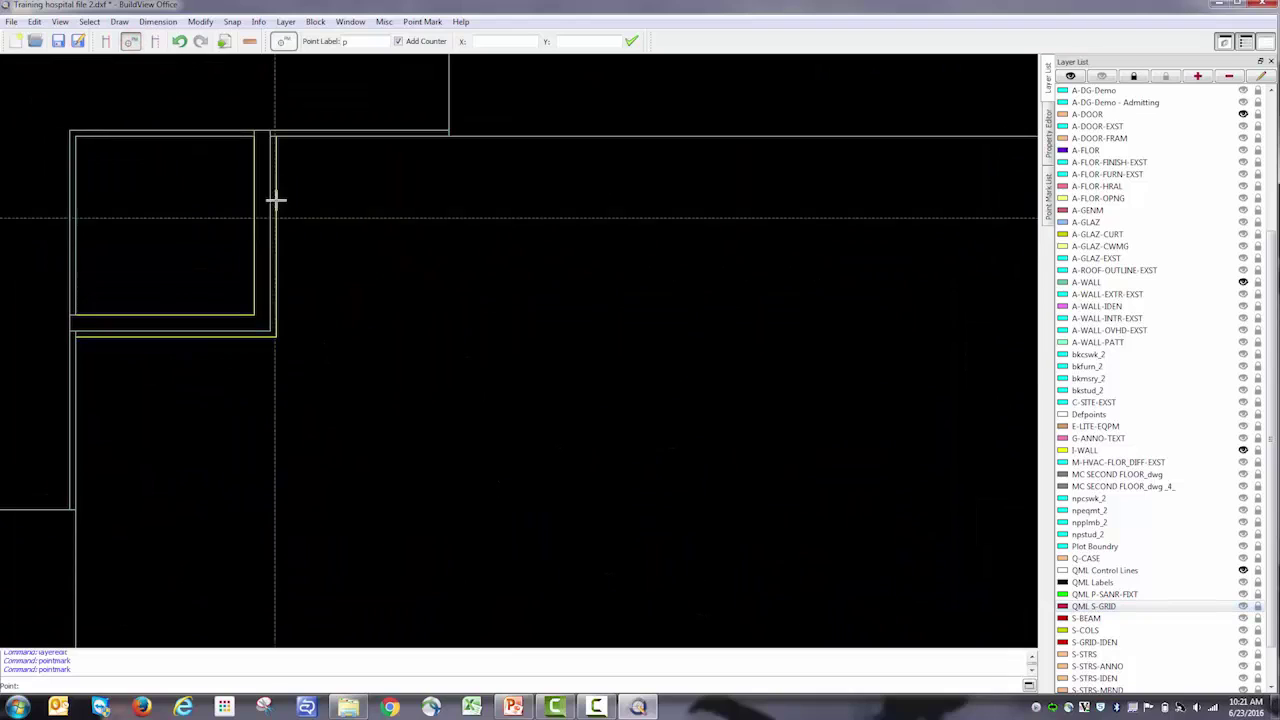
{"action": "left_click", "coordinate": [271, 131]}
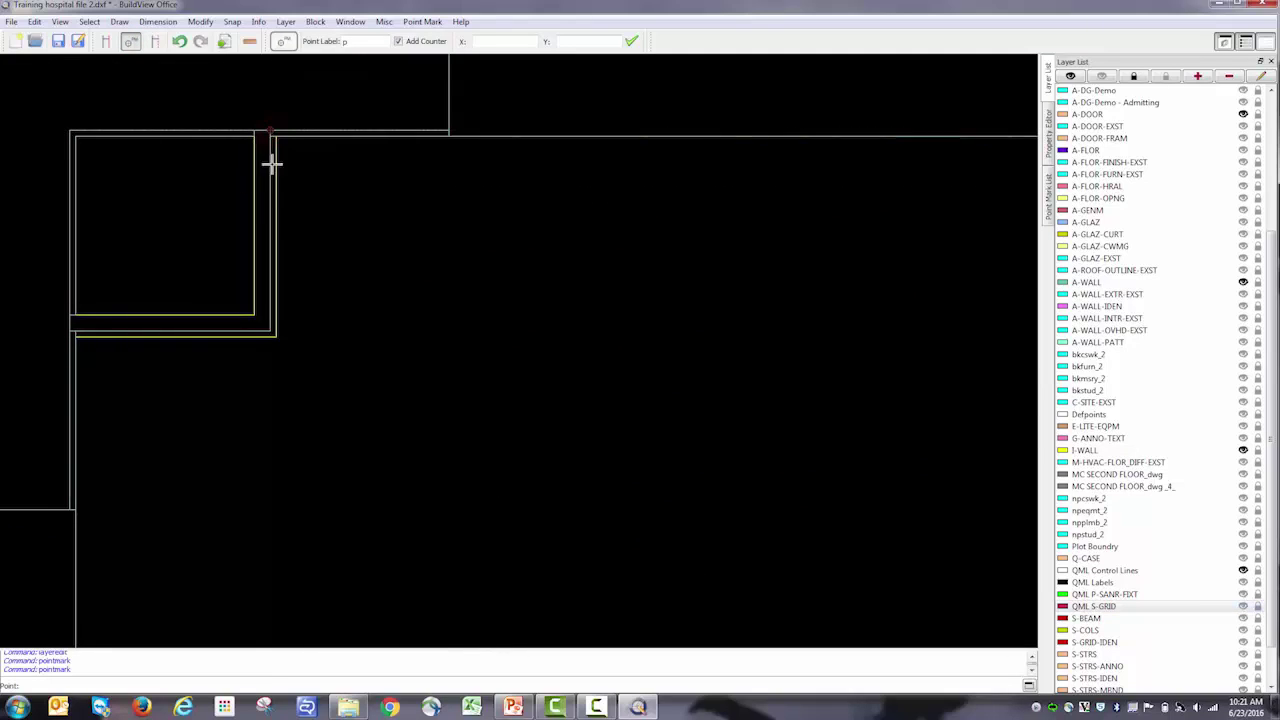
{"action": "left_click", "coordinate": [272, 327]}
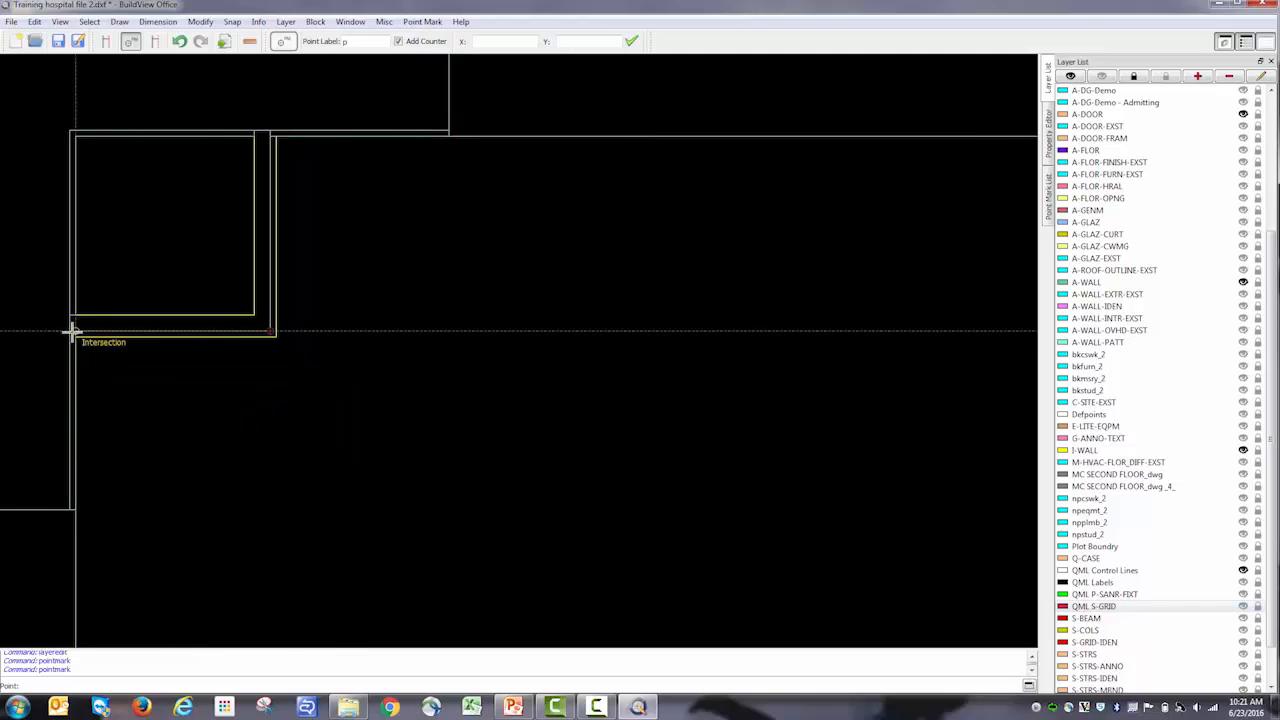
{"action": "left_click", "coordinate": [73, 330]}
{"action": "scroll", "coordinate": [120, 337], "scroll_direction": "down", "scroll_amount": 1}
{"action": "scroll", "coordinate": [130, 341], "scroll_direction": "down", "scroll_amount": 1}
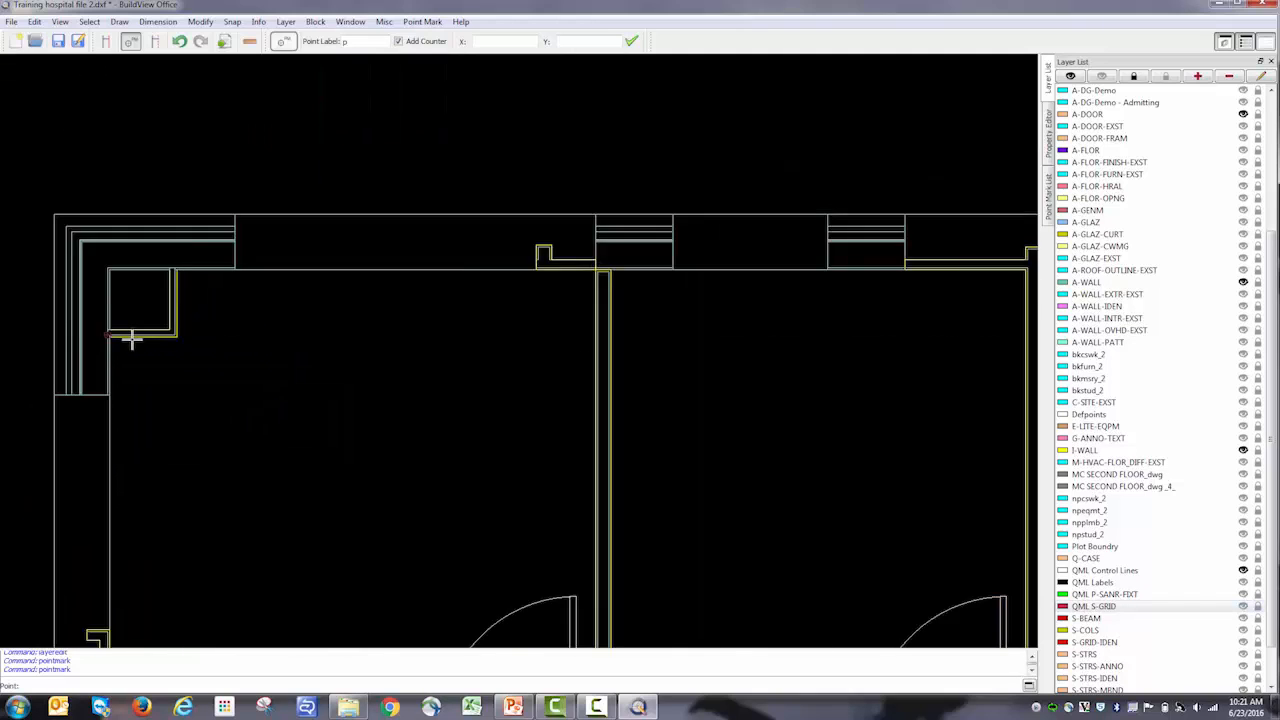
{"action": "scroll", "coordinate": [130, 341], "scroll_direction": "down", "scroll_amount": 1}
{"action": "scroll", "coordinate": [165, 375], "scroll_direction": "down", "scroll_amount": 1}
{"action": "scroll", "coordinate": [133, 547], "scroll_direction": "up", "scroll_amount": 2}
{"action": "scroll", "coordinate": [133, 547], "scroll_direction": "up", "scroll_amount": 3}
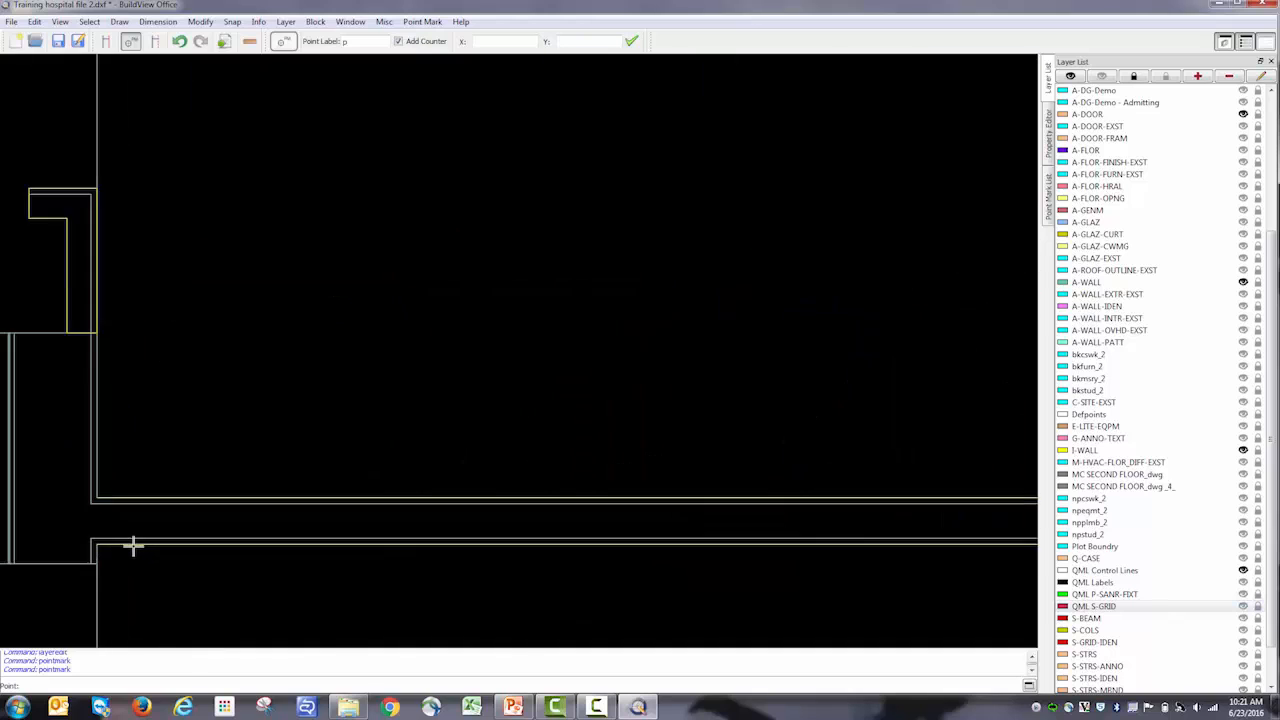
{"action": "scroll", "coordinate": [133, 547], "scroll_direction": "up", "scroll_amount": 2}
Step: Mark the next wall corner, the wall end at the door and the right-hand corner
{"action": "left_click", "coordinate": [47, 462]}
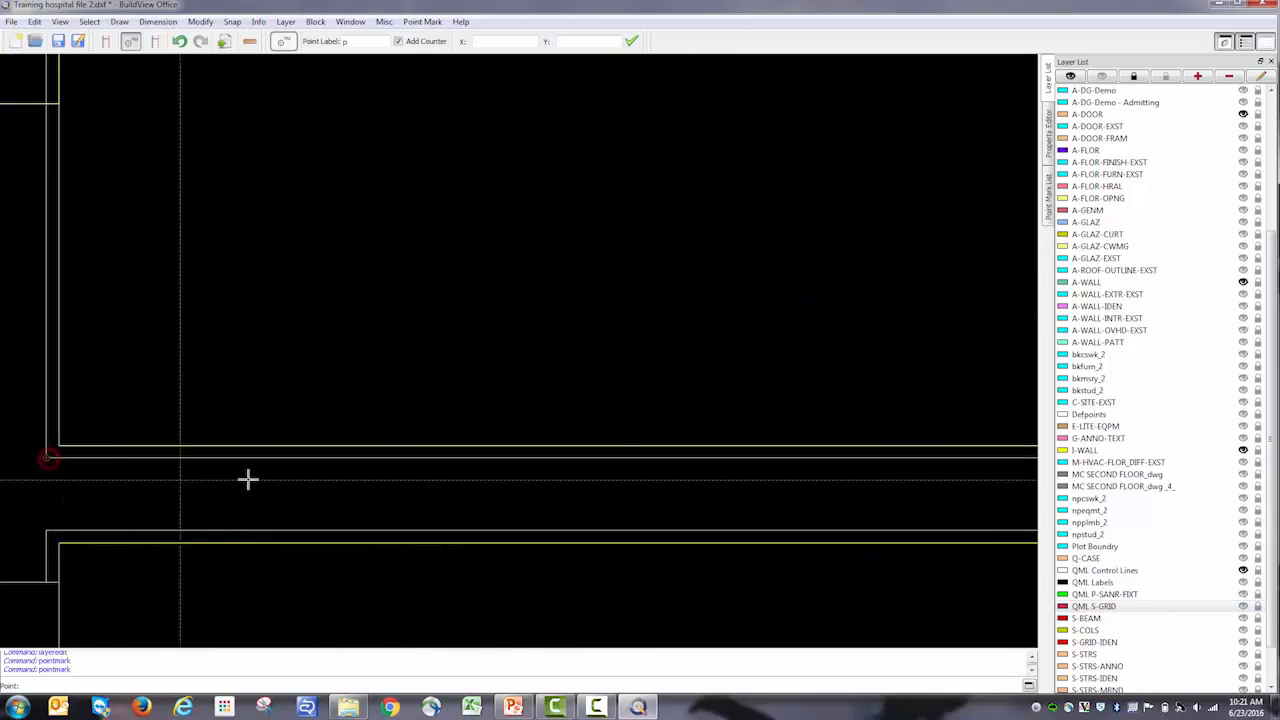
{"action": "scroll", "coordinate": [250, 470], "scroll_direction": "down", "scroll_amount": 1}
{"action": "scroll", "coordinate": [490, 458], "scroll_direction": "down", "scroll_amount": 1}
{"action": "scroll", "coordinate": [680, 450], "scroll_direction": "down", "scroll_amount": 1}
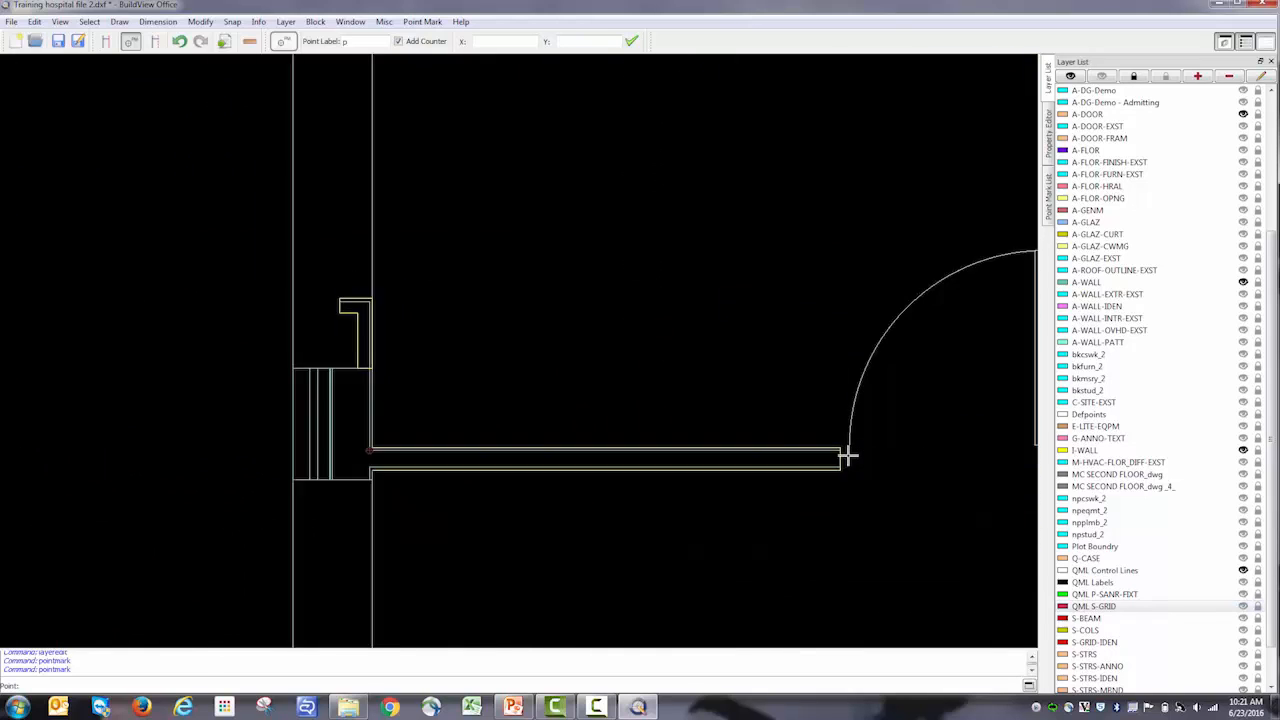
{"action": "scroll", "coordinate": [840, 455], "scroll_direction": "up", "scroll_amount": 2}
{"action": "scroll", "coordinate": [830, 445], "scroll_direction": "up", "scroll_amount": 2}
{"action": "scroll", "coordinate": [826, 440], "scroll_direction": "up", "scroll_amount": 2}
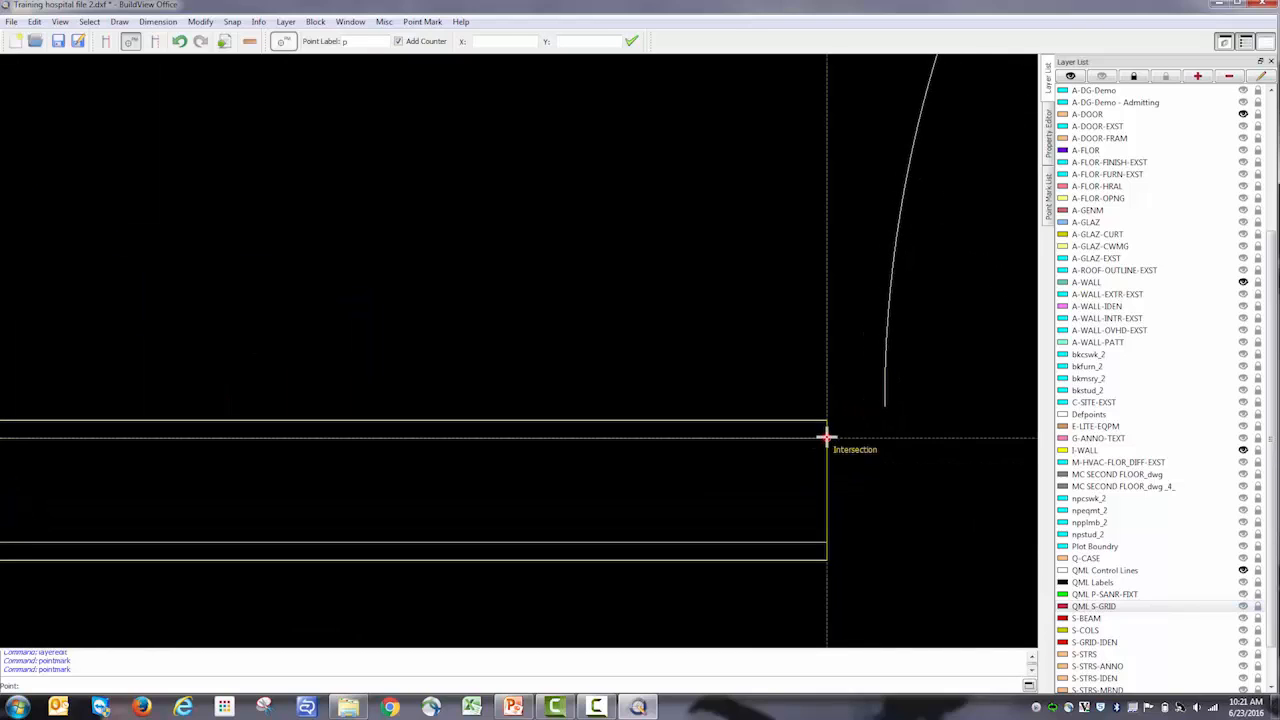
{"action": "left_click", "coordinate": [826, 437]}
{"action": "scroll", "coordinate": [830, 440], "scroll_direction": "down", "scroll_amount": 1}
{"action": "scroll", "coordinate": [850, 450], "scroll_direction": "down", "scroll_amount": 1}
{"action": "scroll", "coordinate": [860, 455], "scroll_direction": "down", "scroll_amount": 1}
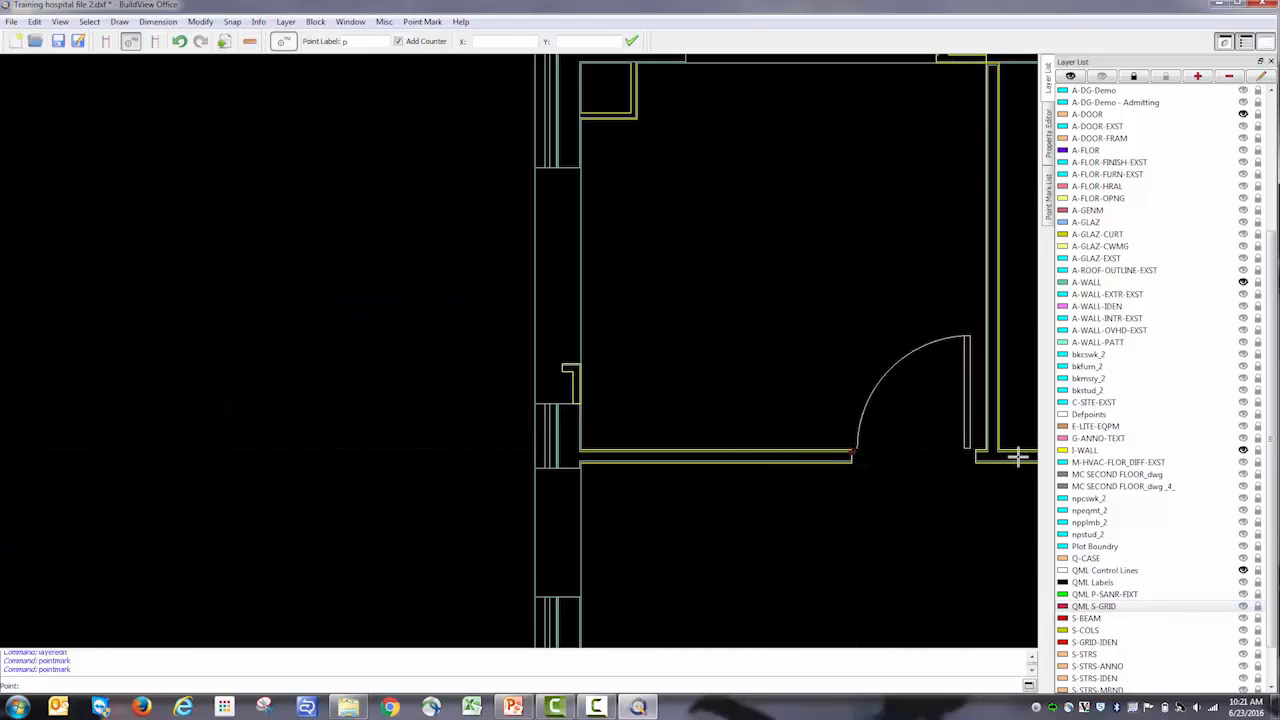
{"action": "scroll", "coordinate": [1020, 457], "scroll_direction": "up", "scroll_amount": 2}
{"action": "scroll", "coordinate": [960, 450], "scroll_direction": "up", "scroll_amount": 2}
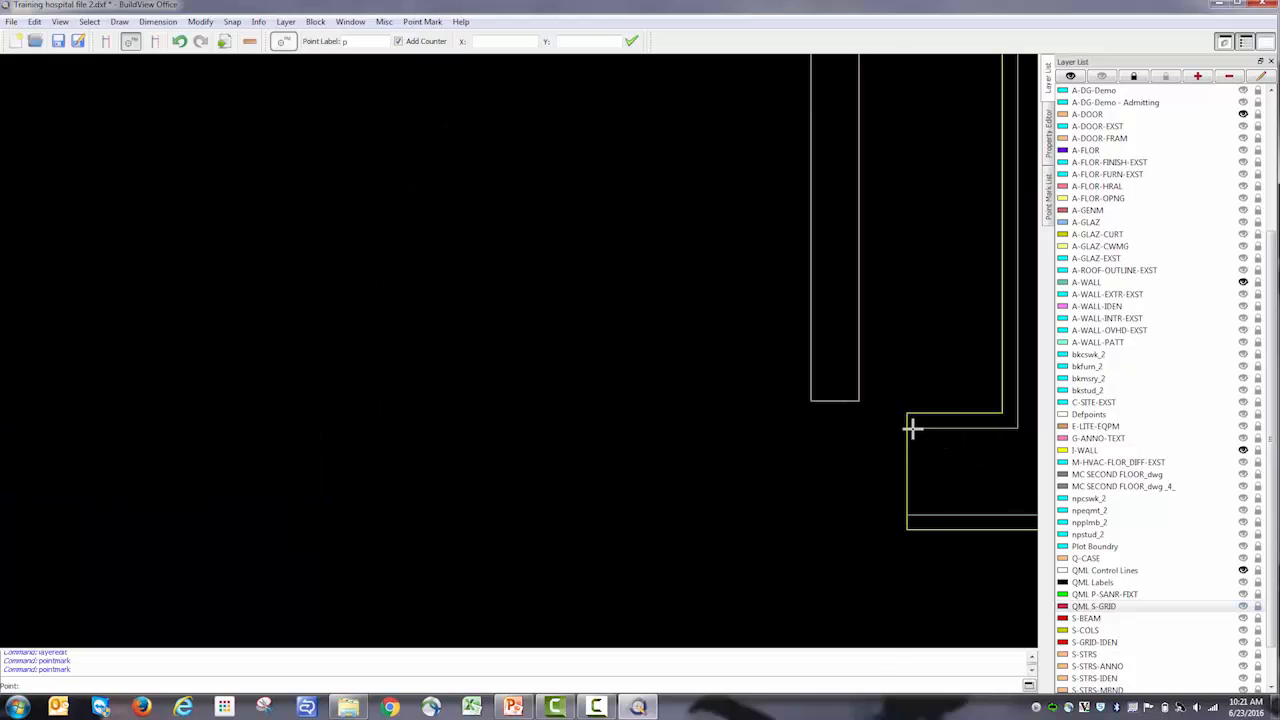
{"action": "left_click", "coordinate": [912, 428]}
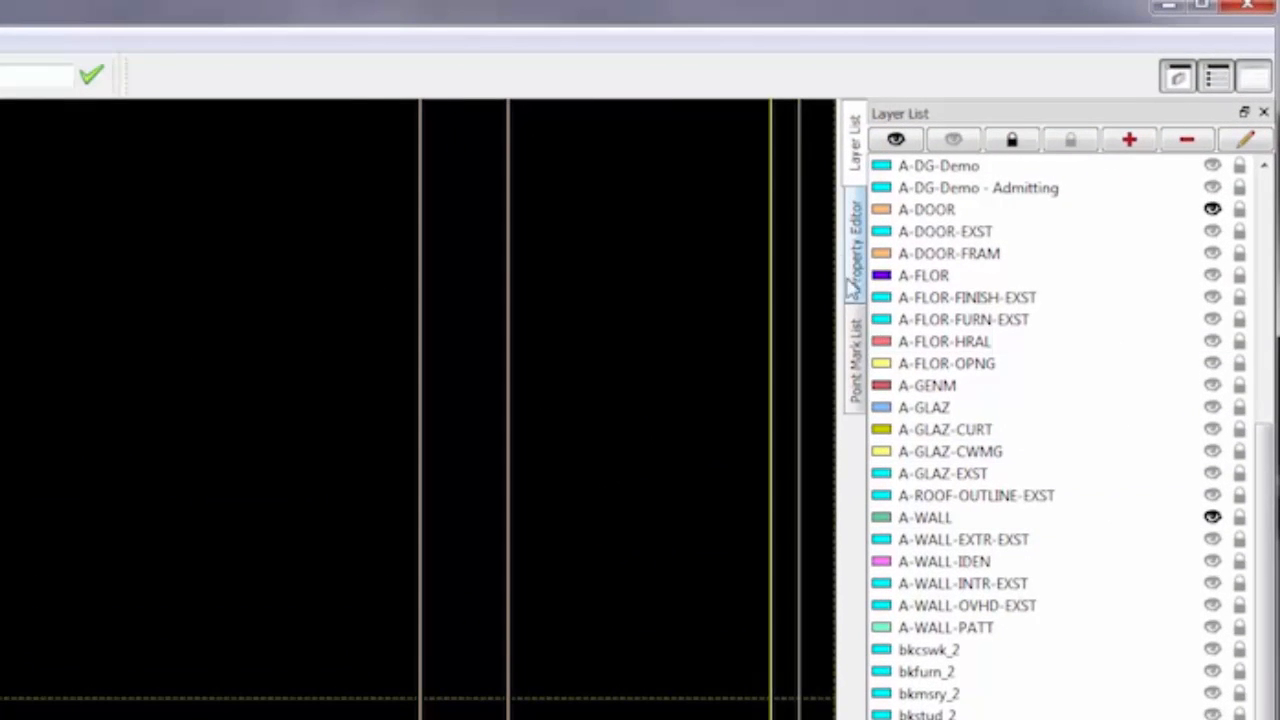
Step: Show the Point Mark List and check the latest point p9
{"action": "left_click", "coordinate": [858, 358]}
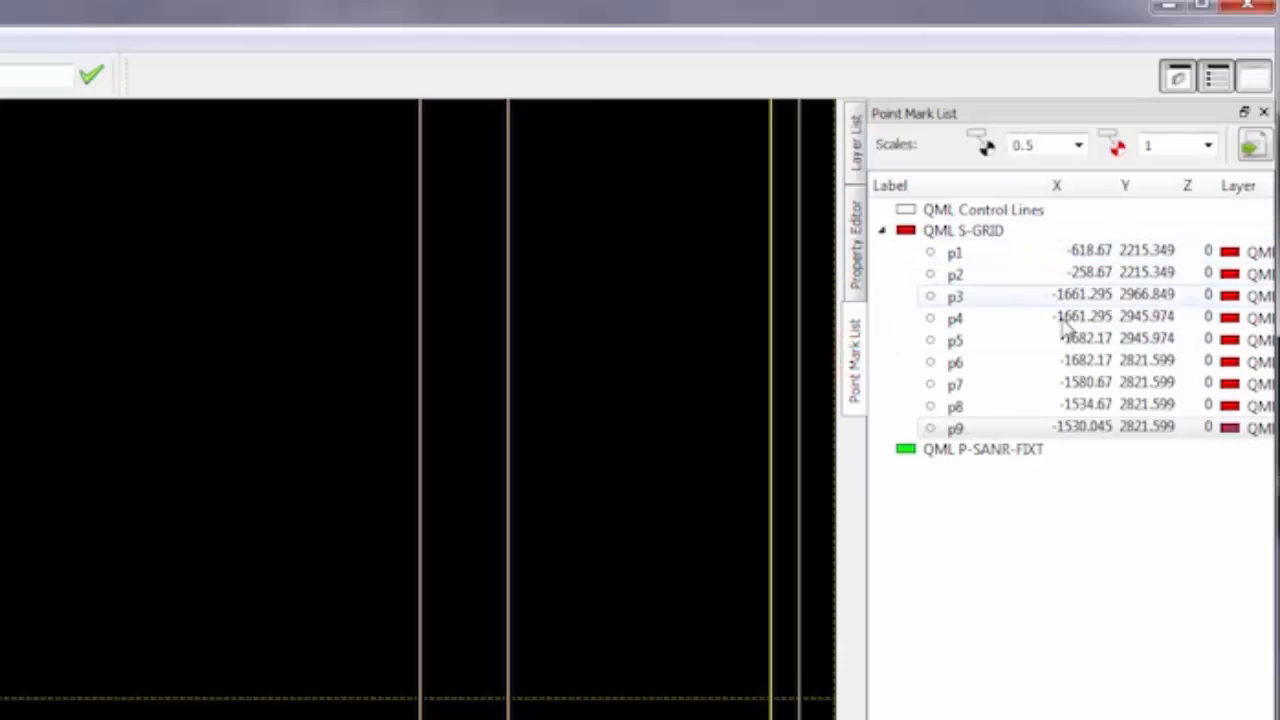
{"action": "left_click", "coordinate": [1086, 428]}
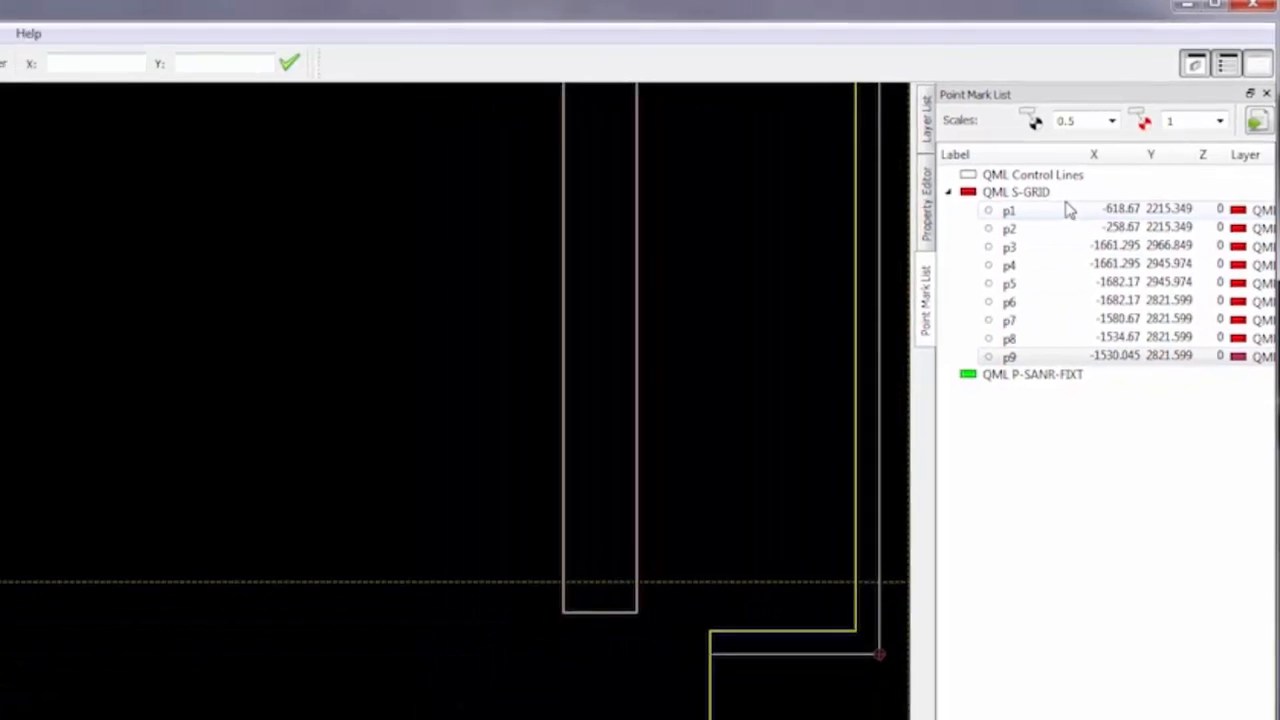
{"action": "scroll", "coordinate": [977, 250], "scroll_direction": "down", "scroll_amount": 2}
{"action": "scroll", "coordinate": [880, 275], "scroll_direction": "down", "scroll_amount": 2}
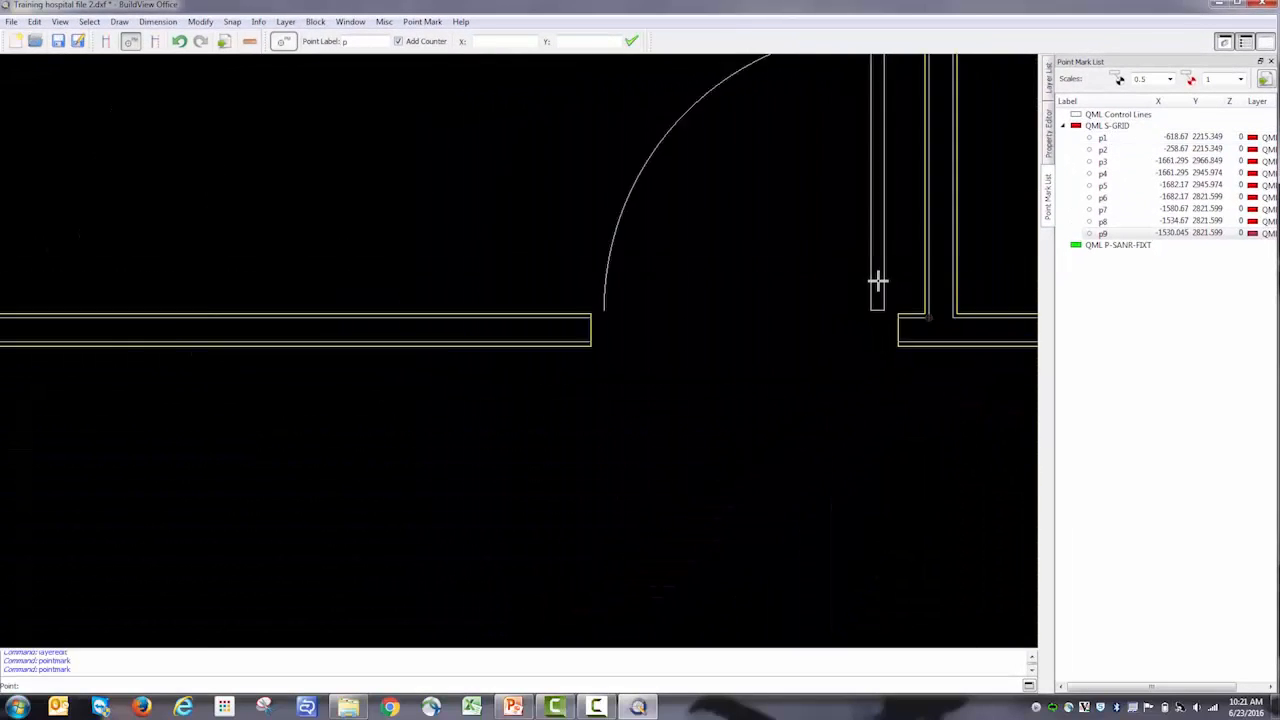
{"action": "scroll", "coordinate": [878, 285], "scroll_direction": "down", "scroll_amount": 2}
{"action": "scroll", "coordinate": [875, 290], "scroll_direction": "down", "scroll_amount": 2}
{"action": "scroll", "coordinate": [875, 290], "scroll_direction": "down", "scroll_amount": 2}
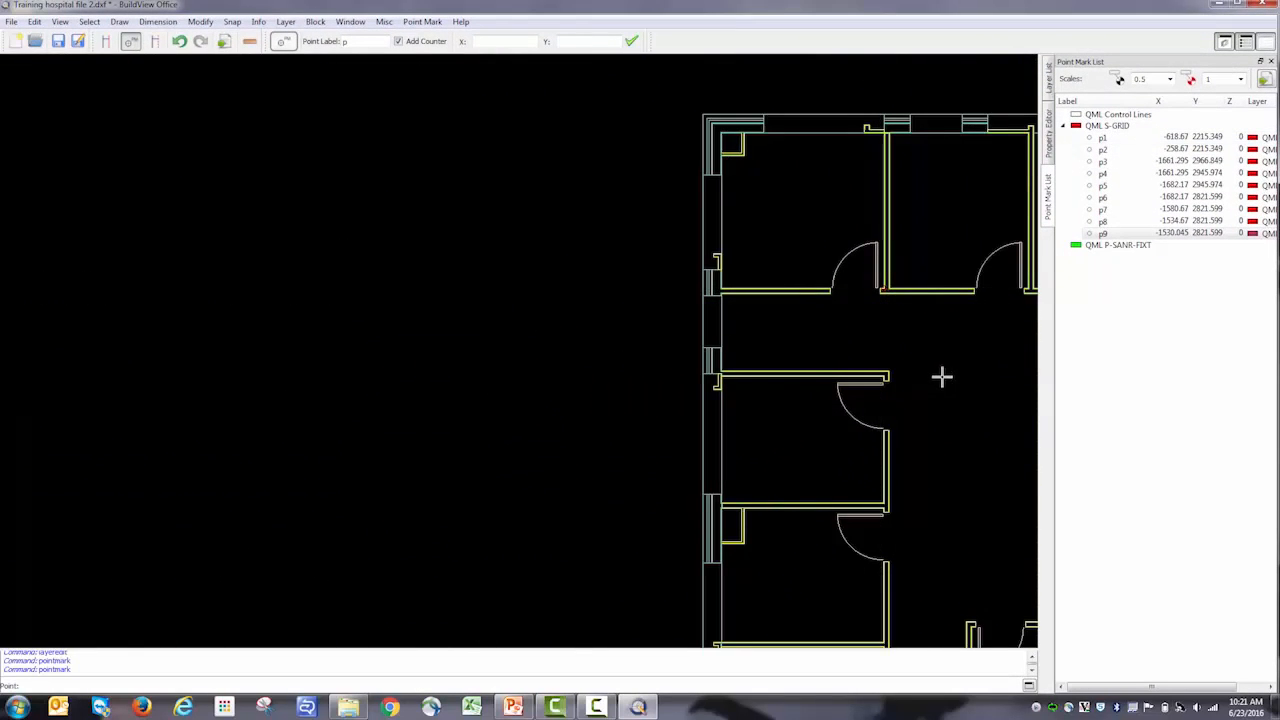
{"action": "scroll", "coordinate": [938, 373], "scroll_direction": "down", "scroll_amount": 3}
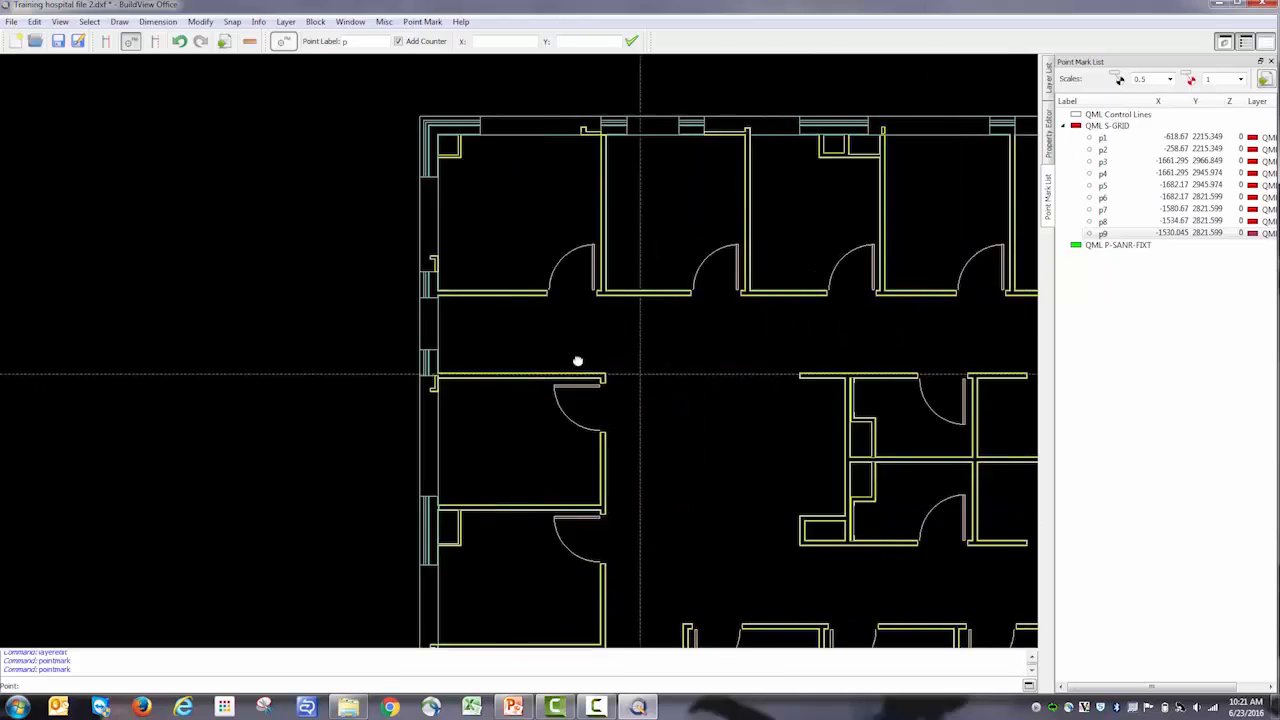
{"action": "scroll", "coordinate": [571, 366], "scroll_direction": "up", "scroll_amount": 2}
{"action": "scroll", "coordinate": [343, 349], "scroll_direction": "up", "scroll_amount": 2}
{"action": "scroll", "coordinate": [300, 337], "scroll_direction": "up", "scroll_amount": 2}
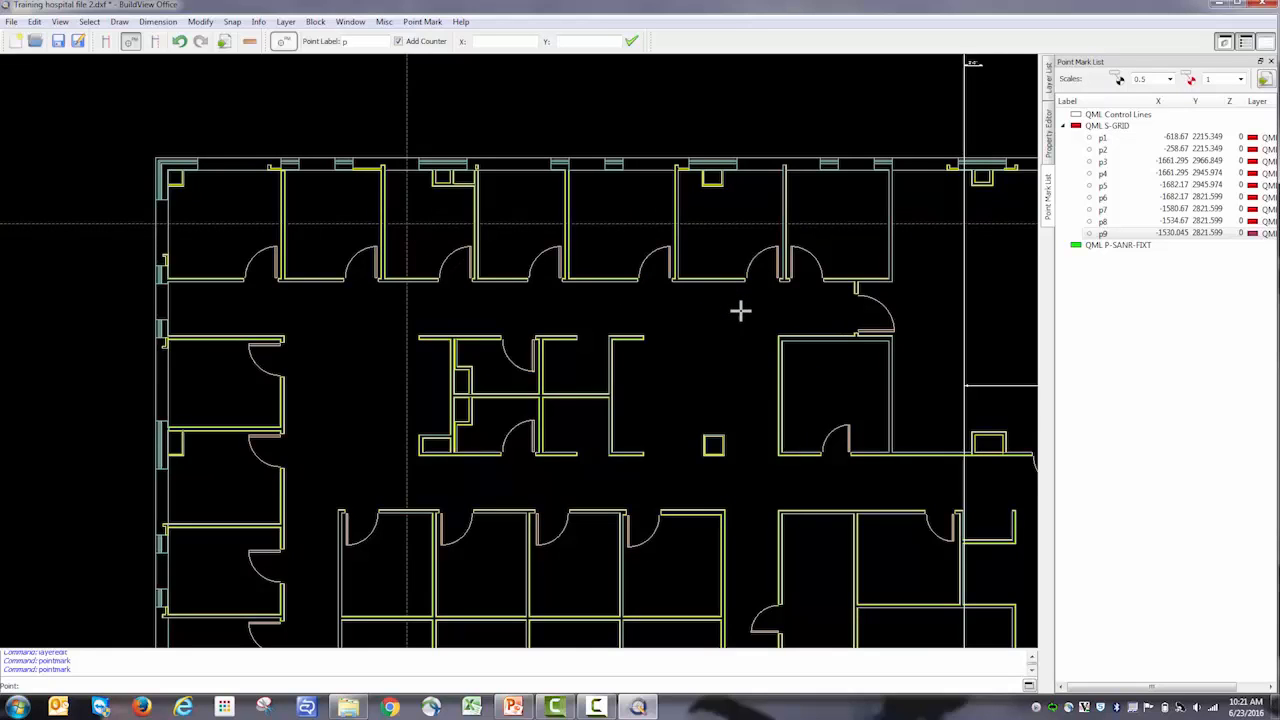
{"action": "scroll", "coordinate": [742, 311], "scroll_direction": "down", "scroll_amount": 1}
{"action": "scroll", "coordinate": [742, 311], "scroll_direction": "down", "scroll_amount": 2}
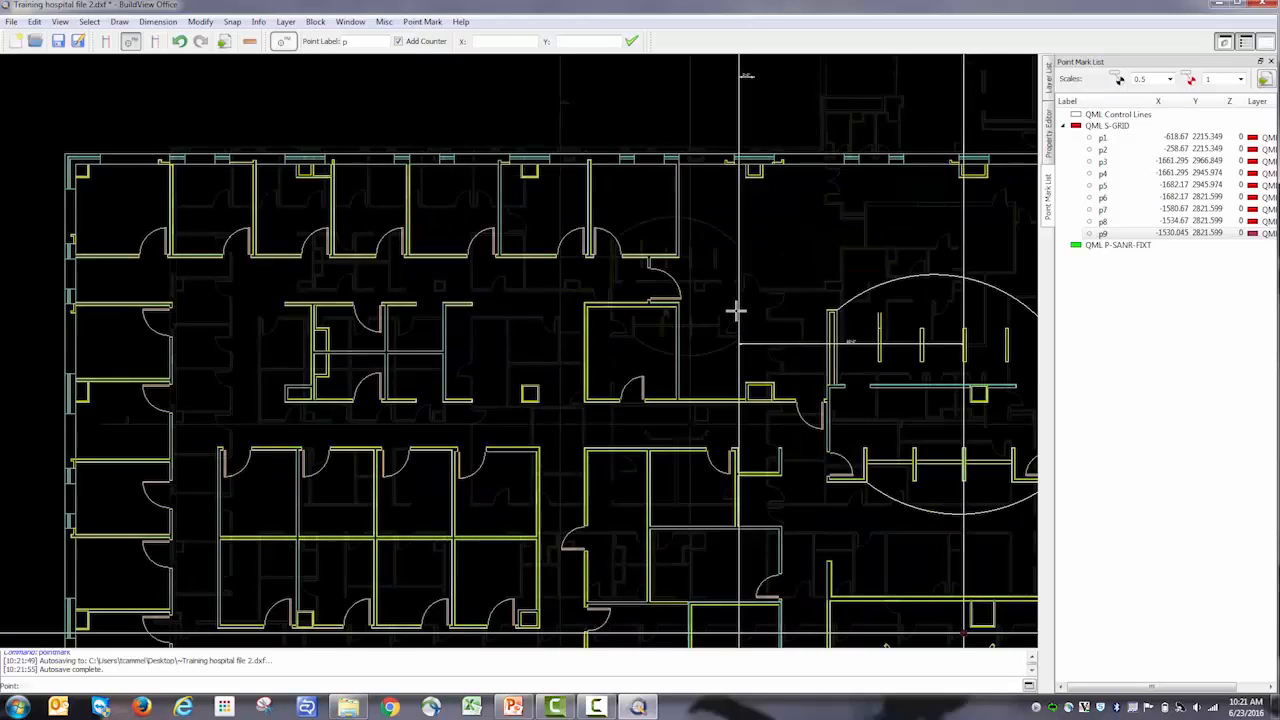
{"action": "scroll", "coordinate": [742, 311], "scroll_direction": "down", "scroll_amount": 2}
{"action": "scroll", "coordinate": [668, 313], "scroll_direction": "up", "scroll_amount": 1}
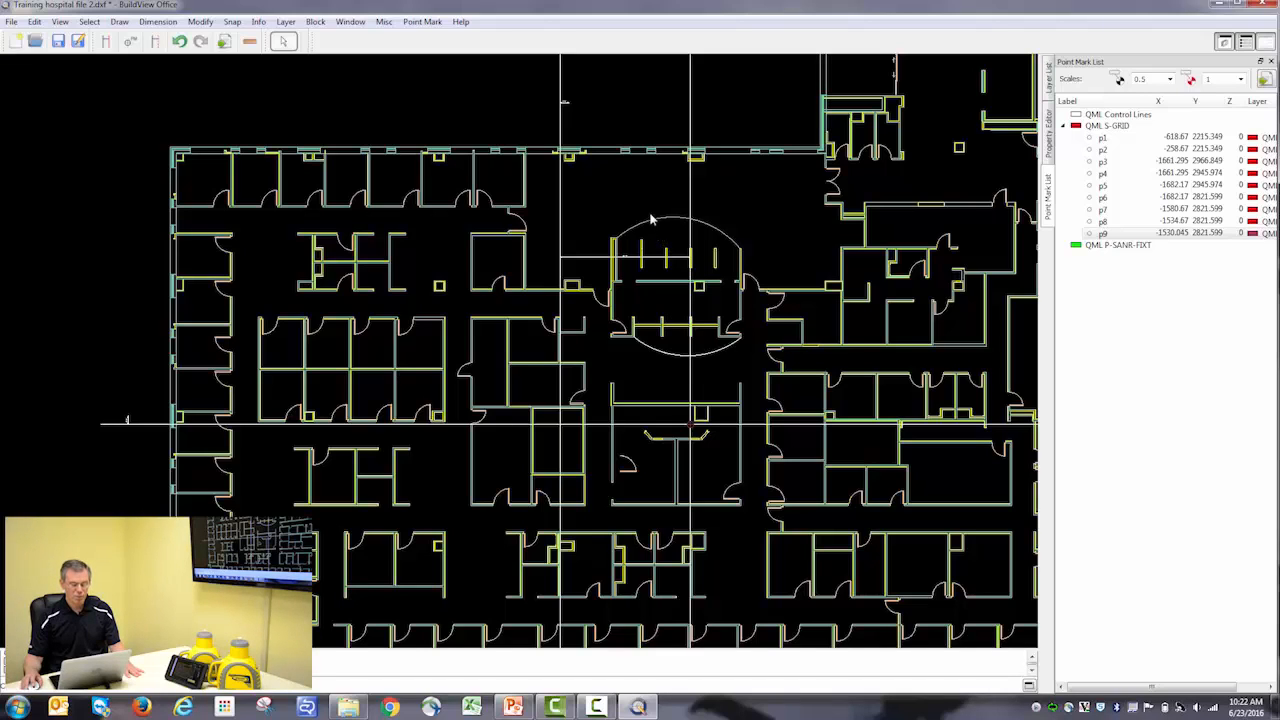
{"action": "scroll", "coordinate": [652, 222], "scroll_direction": "up", "scroll_amount": 1}
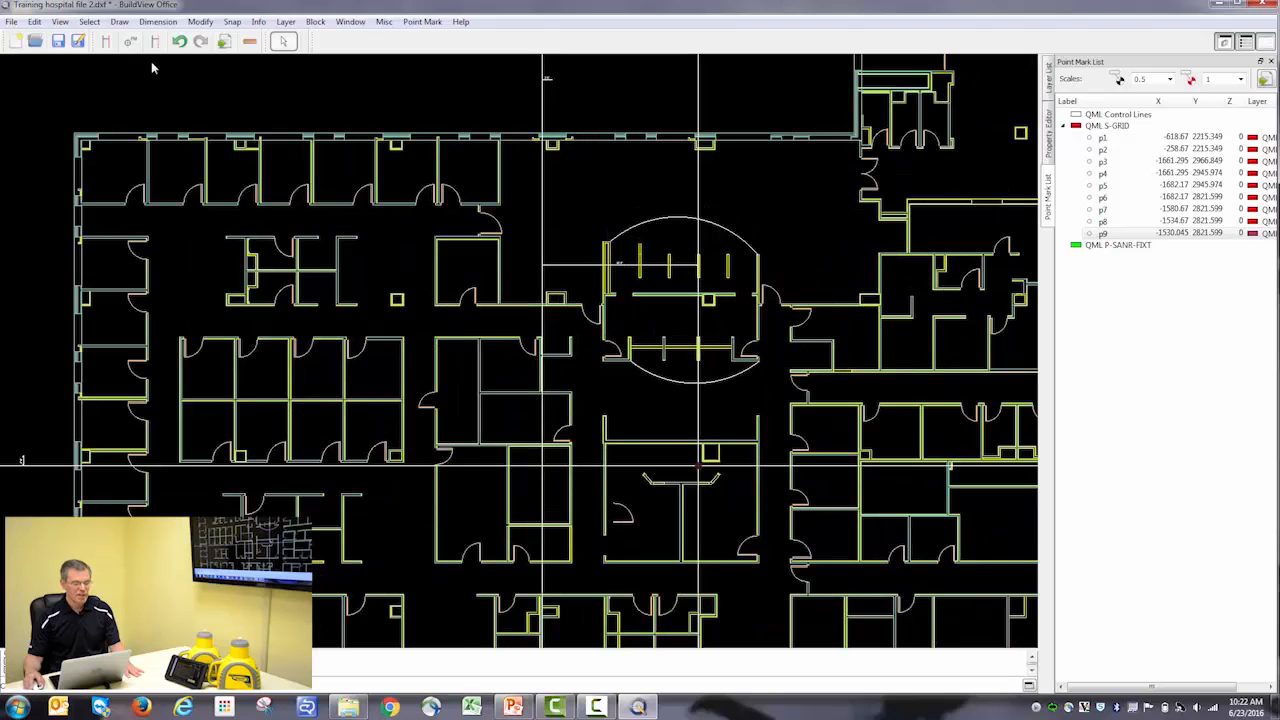
Step: Resume point marking with Snap set to On Entity
{"action": "left_click", "coordinate": [130, 42]}
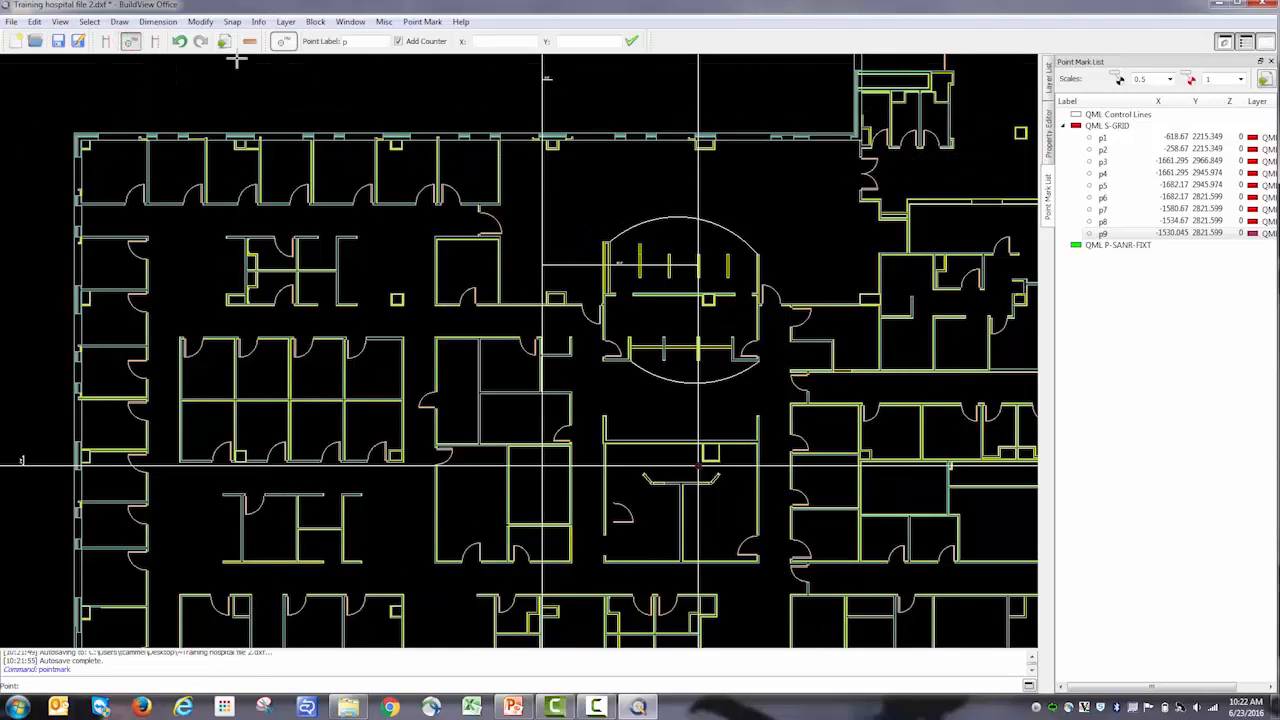
{"action": "left_click", "coordinate": [232, 22]}
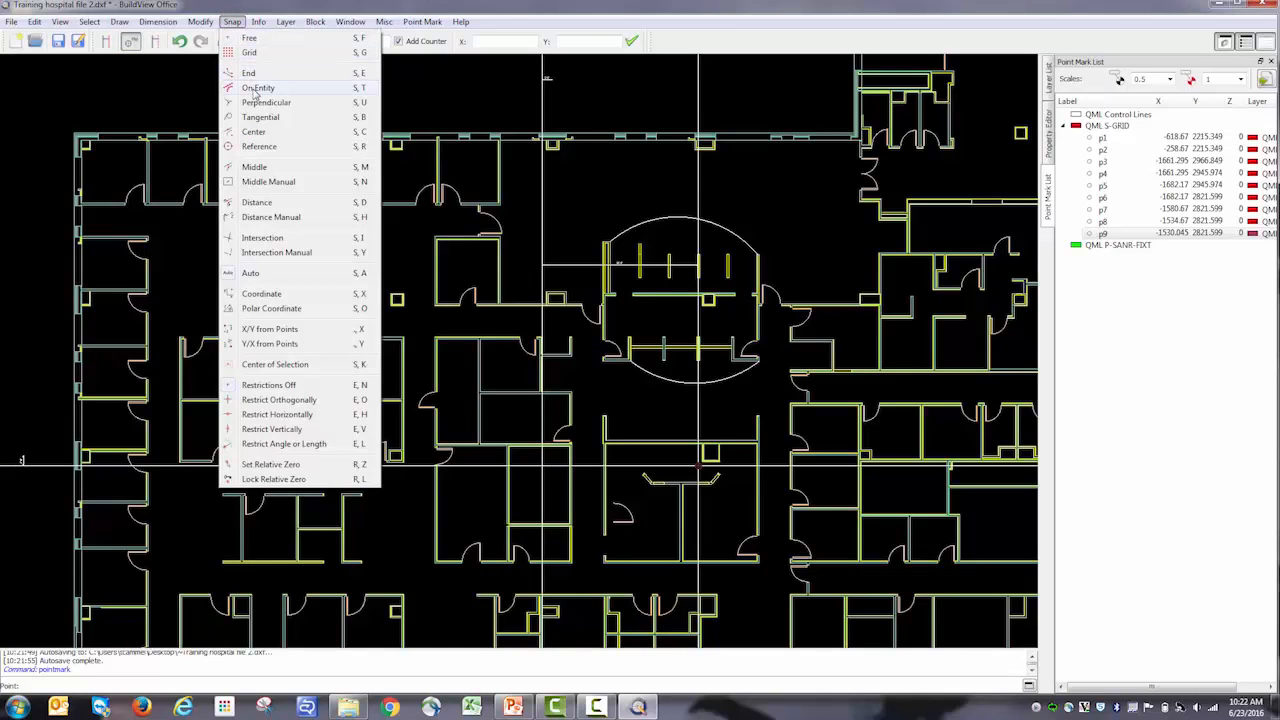
{"action": "left_click", "coordinate": [253, 89]}
{"action": "scroll", "coordinate": [847, 302], "scroll_direction": "up", "scroll_amount": 2}
{"action": "scroll", "coordinate": [660, 220], "scroll_direction": "up", "scroll_amount": 1}
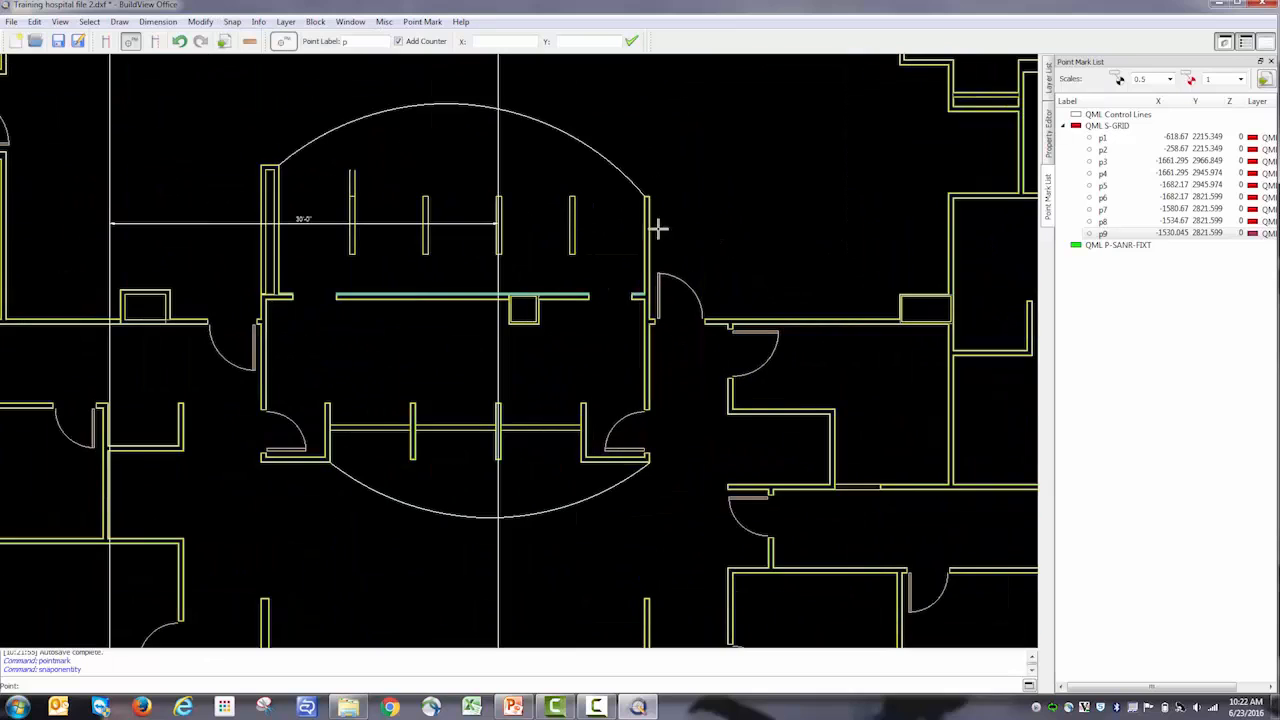
Step: Place points p10 to p15 along the round room's curved wall arc
{"action": "left_click", "coordinate": [630, 181]}
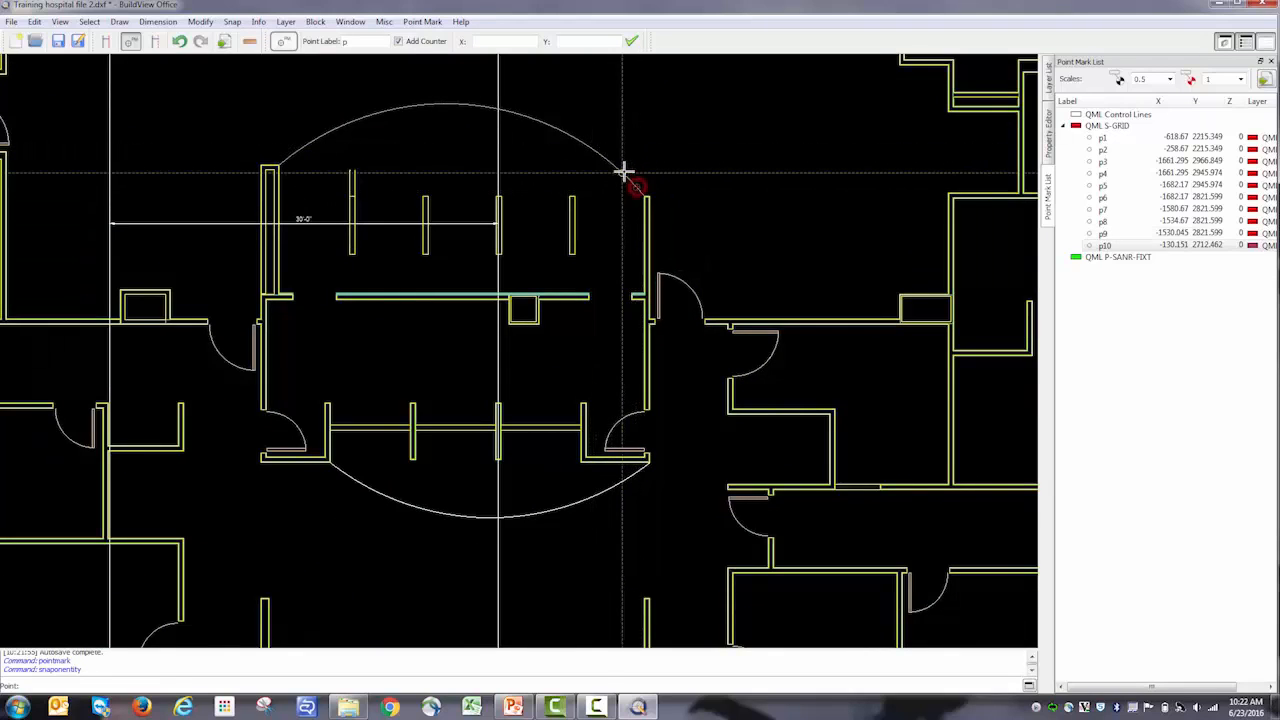
{"action": "left_click", "coordinate": [622, 172]}
{"action": "left_click", "coordinate": [600, 155]}
{"action": "scroll", "coordinate": [600, 155], "scroll_direction": "up", "scroll_amount": 3}
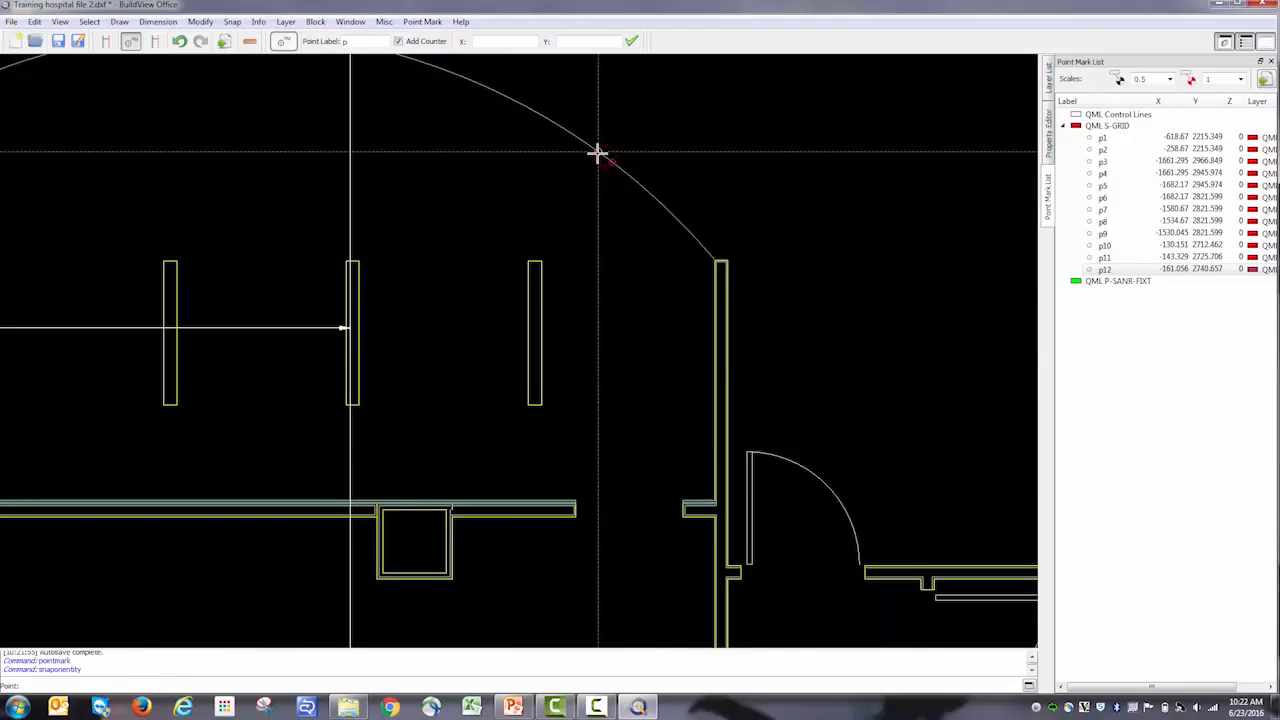
{"action": "left_click", "coordinate": [560, 124]}
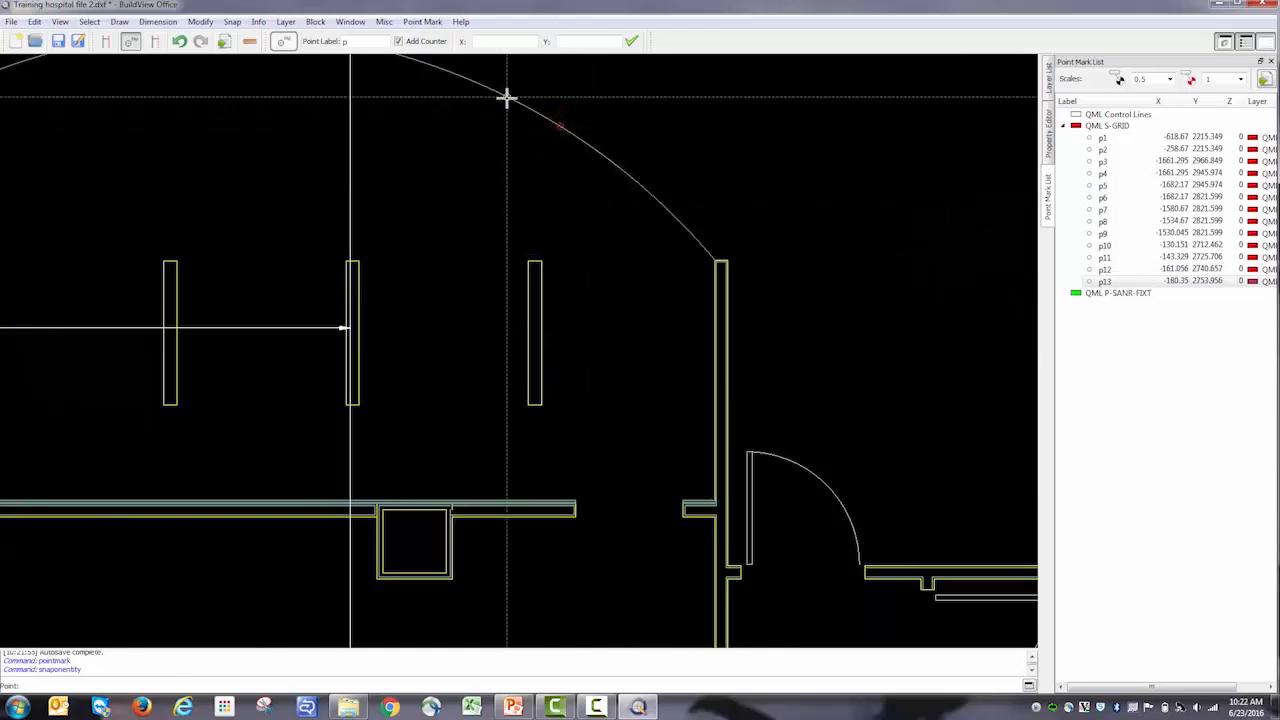
{"action": "left_click", "coordinate": [507, 98]}
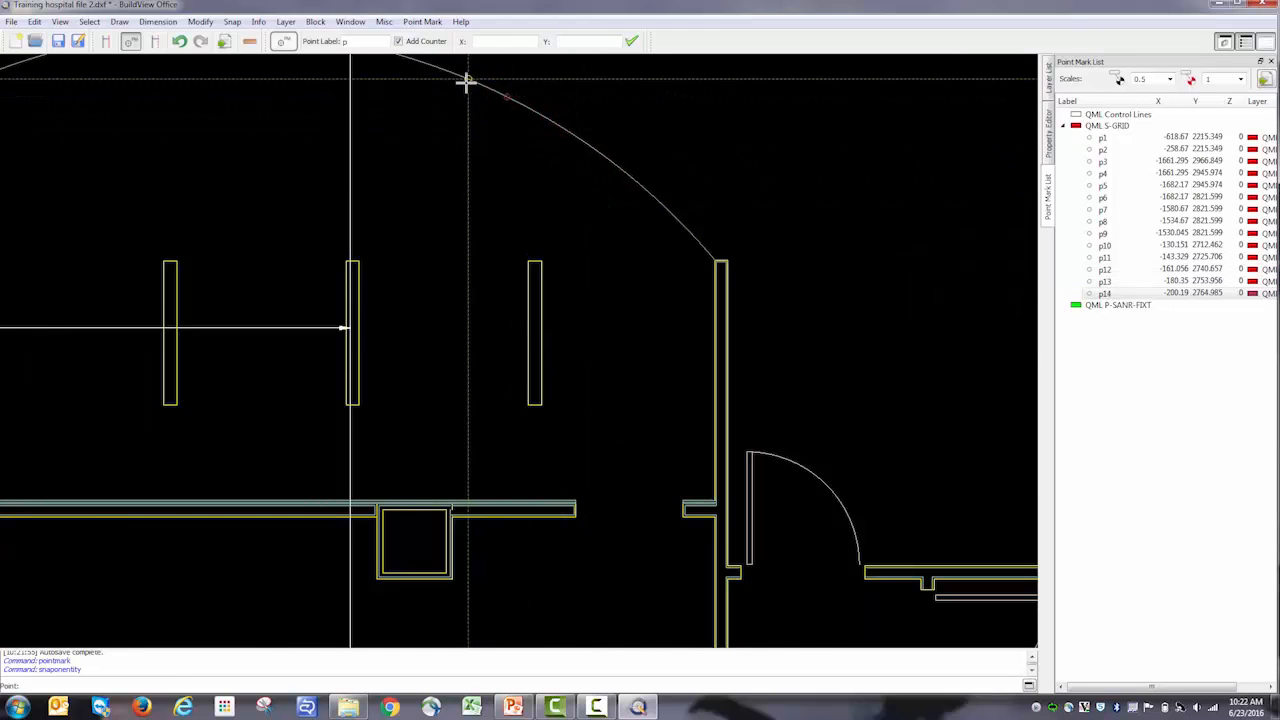
{"action": "left_click", "coordinate": [471, 86]}
{"action": "scroll", "coordinate": [530, 165], "scroll_direction": "down", "scroll_amount": 4}
{"action": "scroll", "coordinate": [535, 167], "scroll_direction": "down", "scroll_amount": 2}
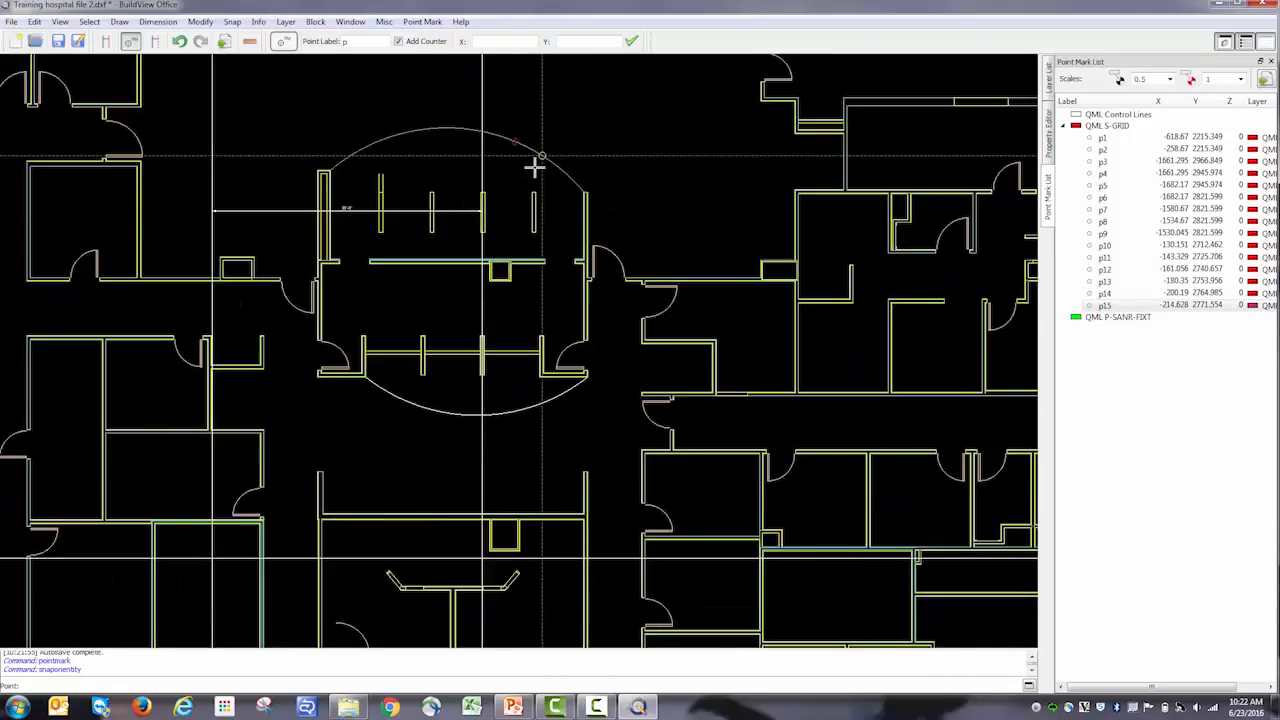